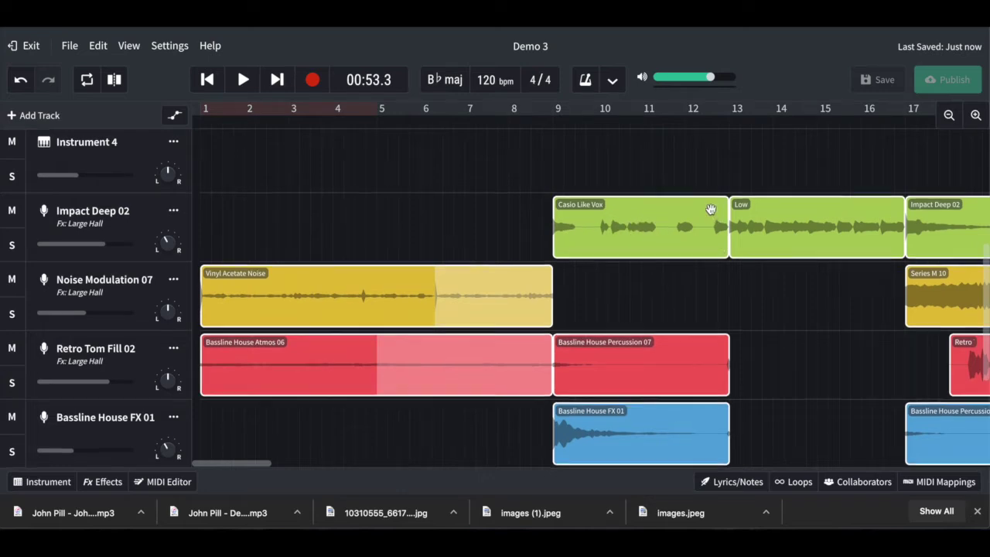
pyautogui.scroll(5, 710, 209)
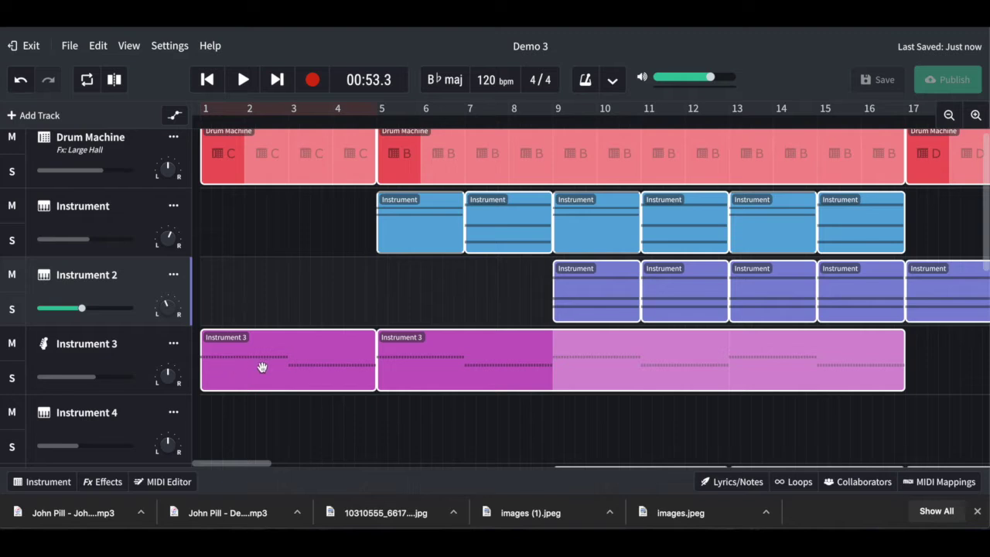
pyautogui.scroll(1, 438, 267)
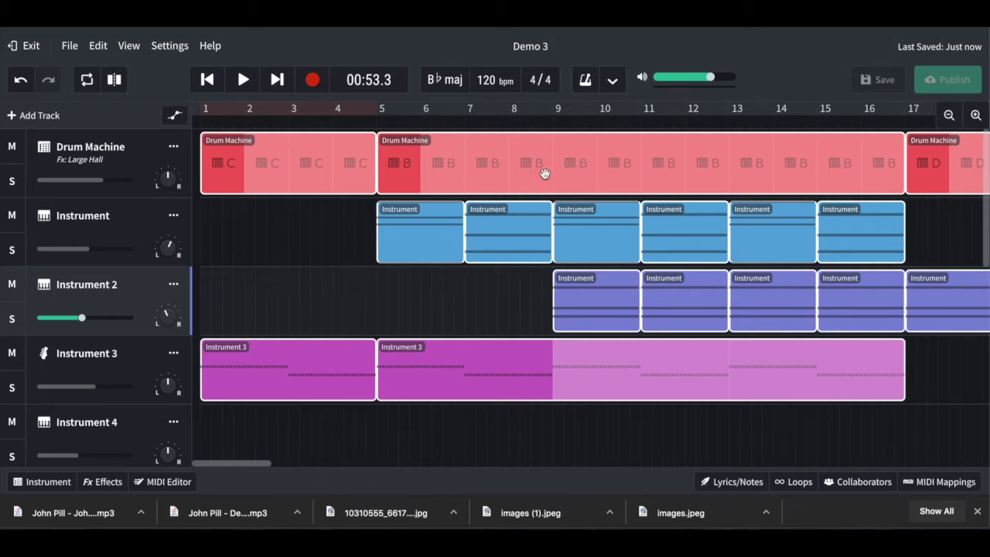
pyautogui.hscroll(10, 654, 193)
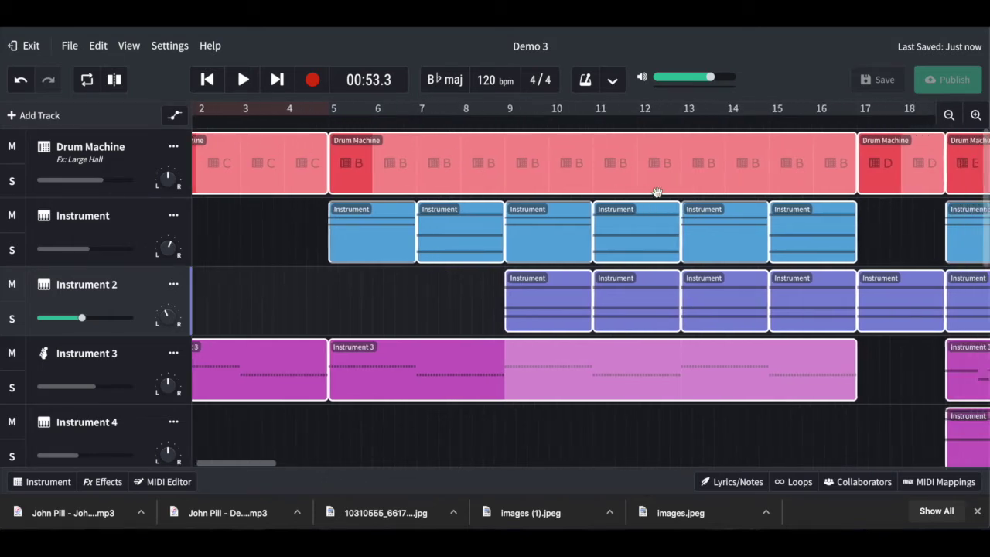
pyautogui.hscroll(-5, 657, 191)
pyautogui.hscroll(-4, 657, 191)
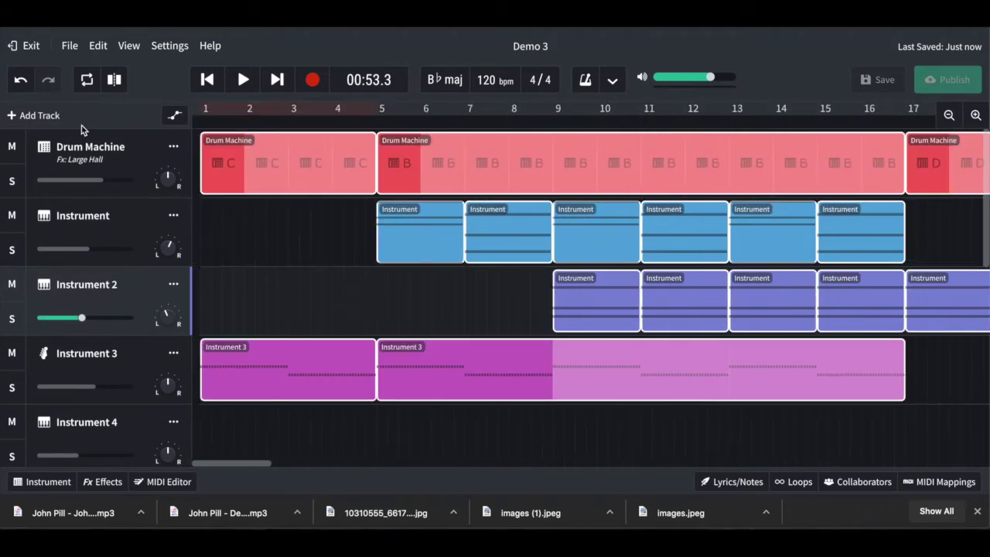
# Step: Select the Drum Machine track and view the available new track types without adding one
pyautogui.click(119, 167)
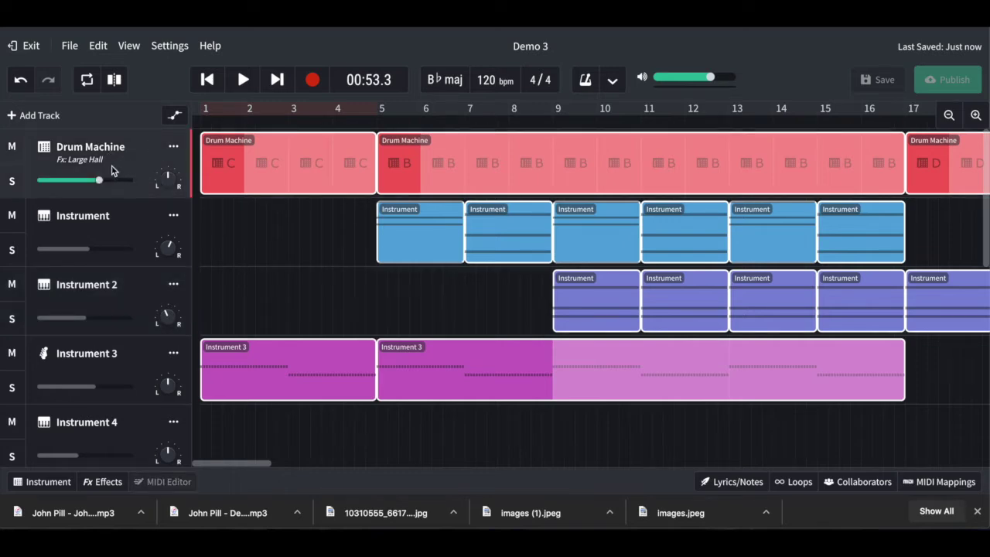
pyautogui.click(14, 118)
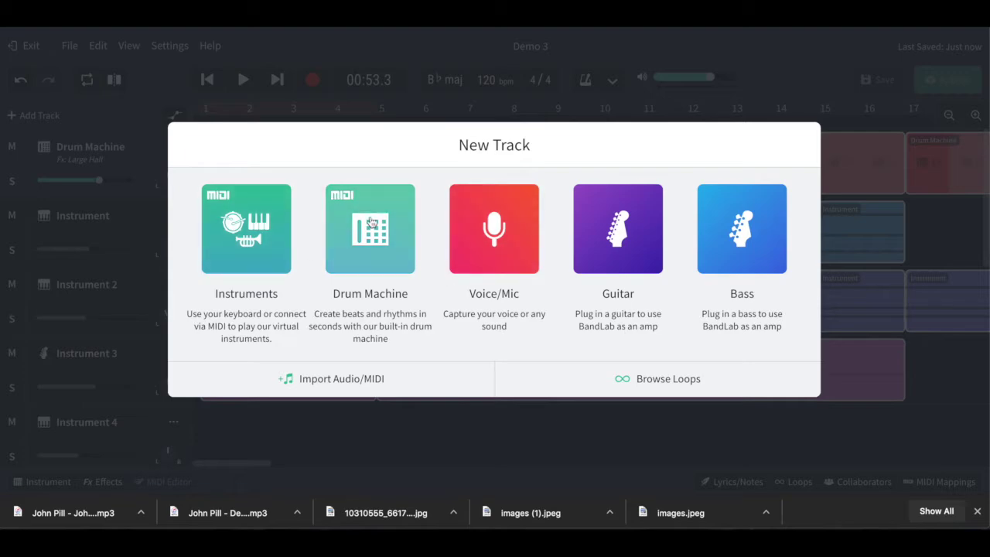
pyautogui.click(531, 429)
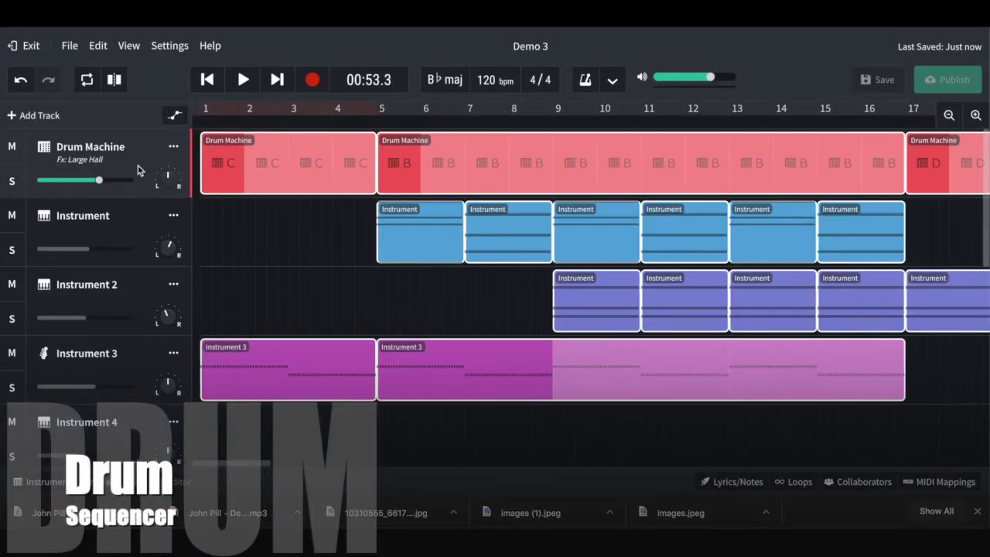
# Step: Open the Drum Machine track's sequencer and place the playhead in the empty area between bars 30 and 31
pyautogui.click(38, 487)
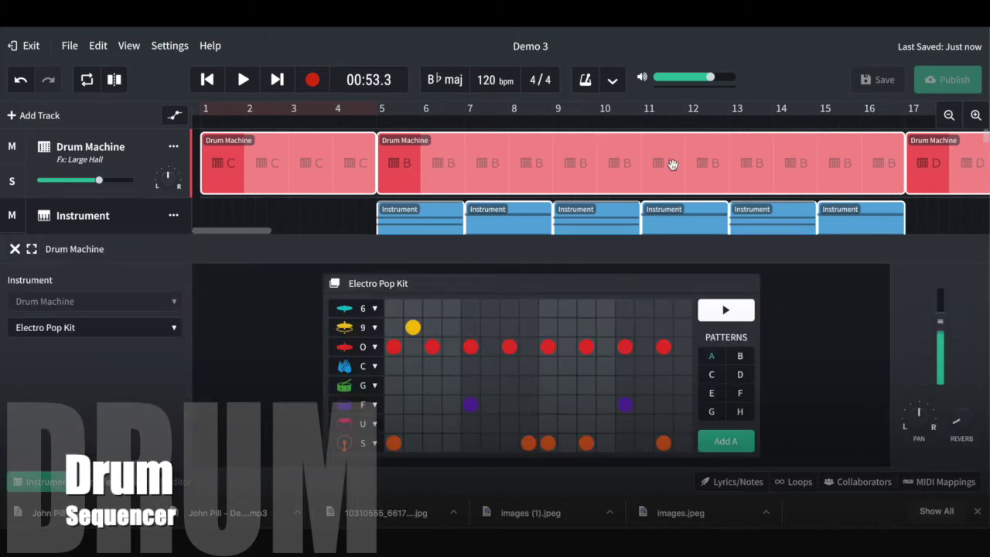
pyautogui.hscroll(10, 673, 164)
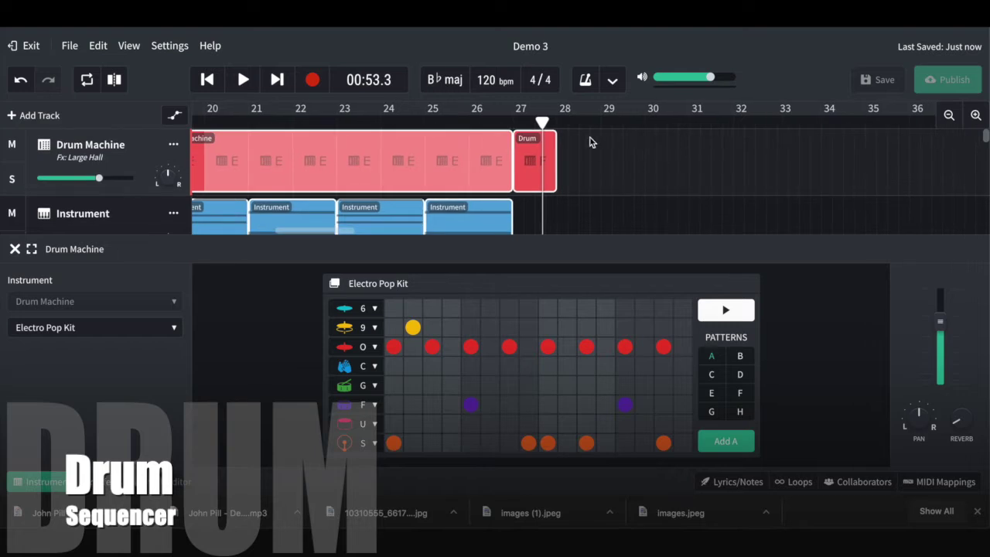
pyautogui.click(610, 118)
pyautogui.click(680, 121)
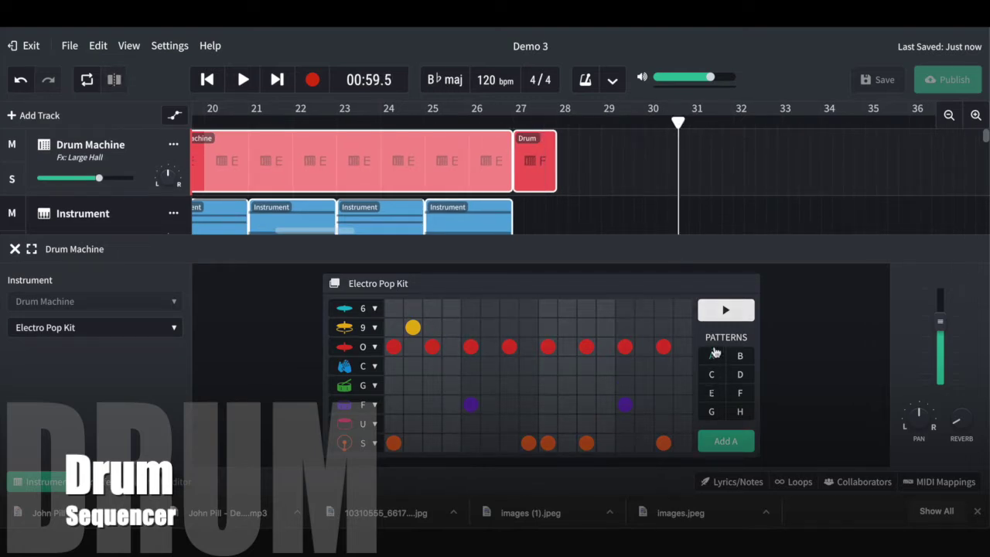
# Step: View drum patterns B, D, E and F in the sequencer
pyautogui.hscroll(-10, 714, 214)
pyautogui.hscroll(10, 716, 209)
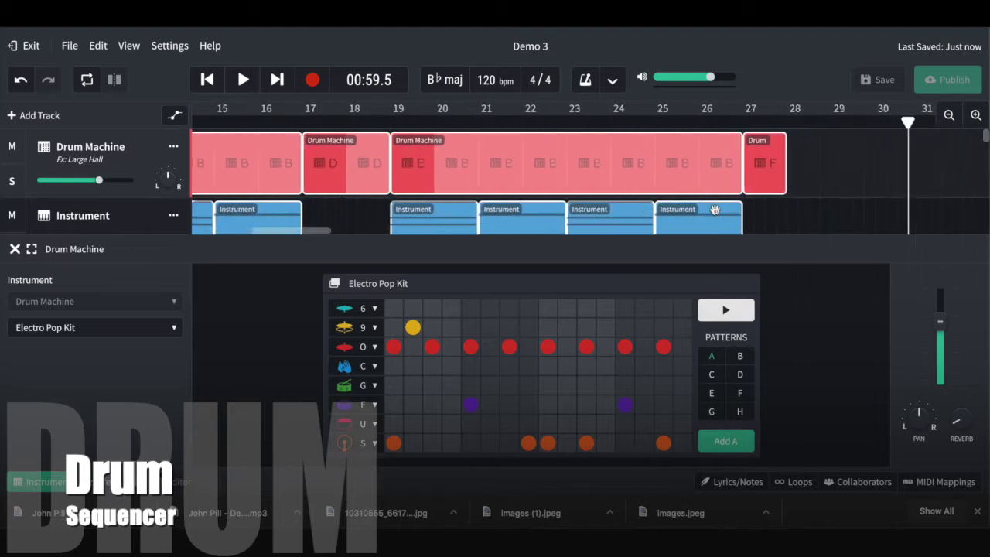
pyautogui.click(739, 356)
pyautogui.click(740, 375)
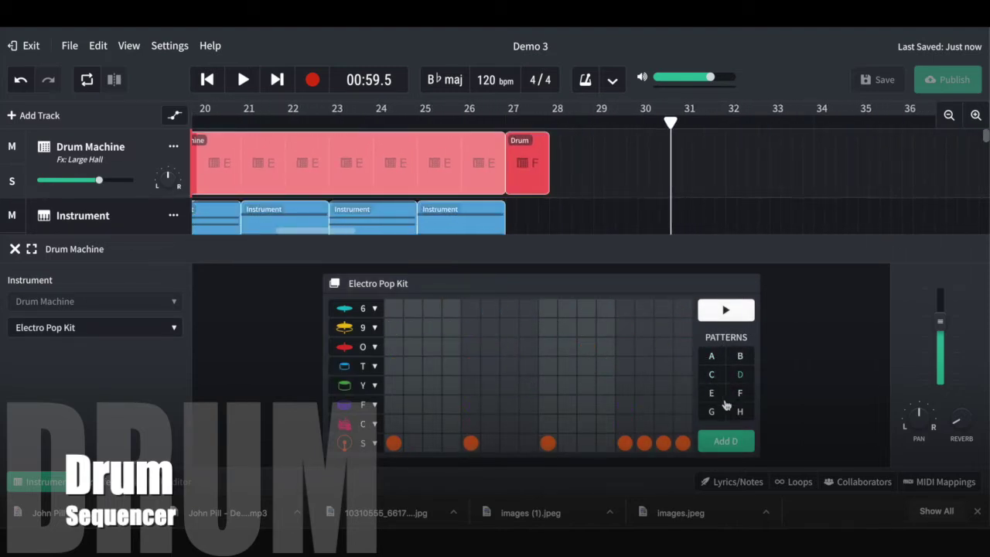
pyautogui.click(713, 393)
pyautogui.click(740, 393)
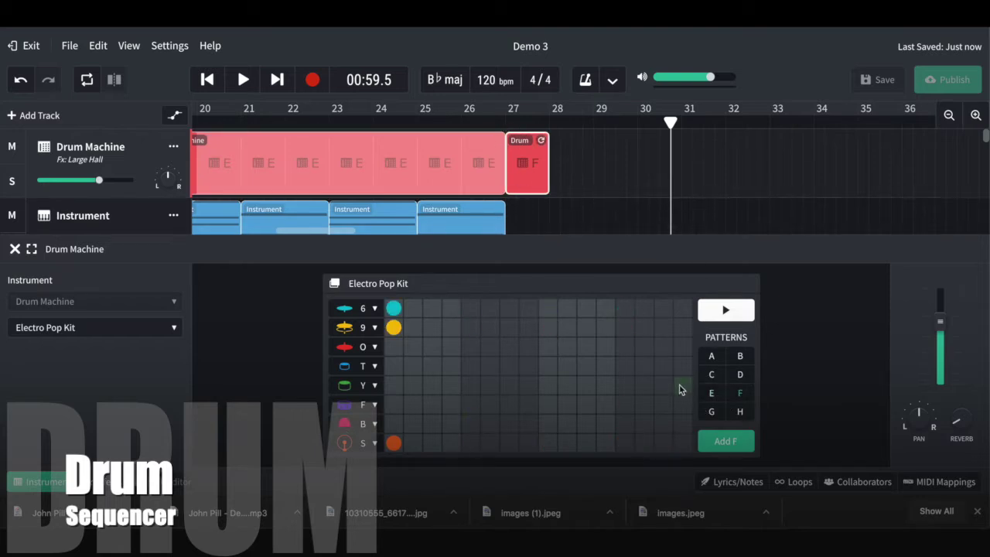
# Step: Audition drum pattern D in the sequencer and stop its playback
pyautogui.click(741, 374)
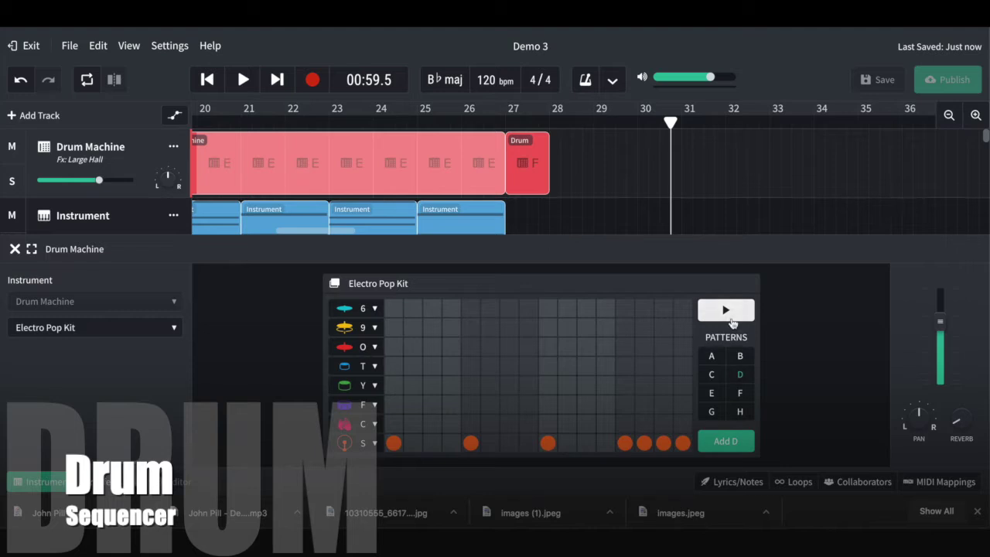
pyautogui.click(725, 311)
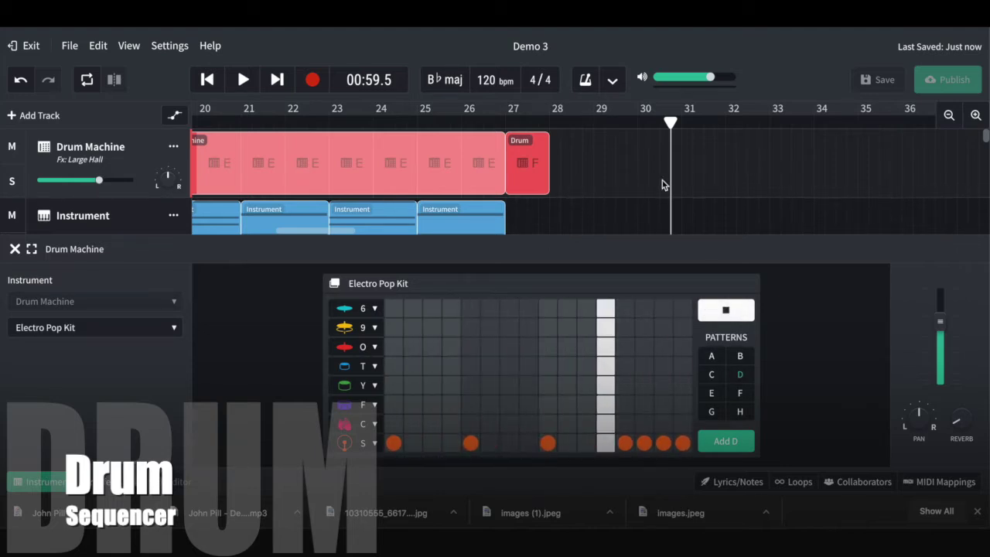
pyautogui.click(725, 310)
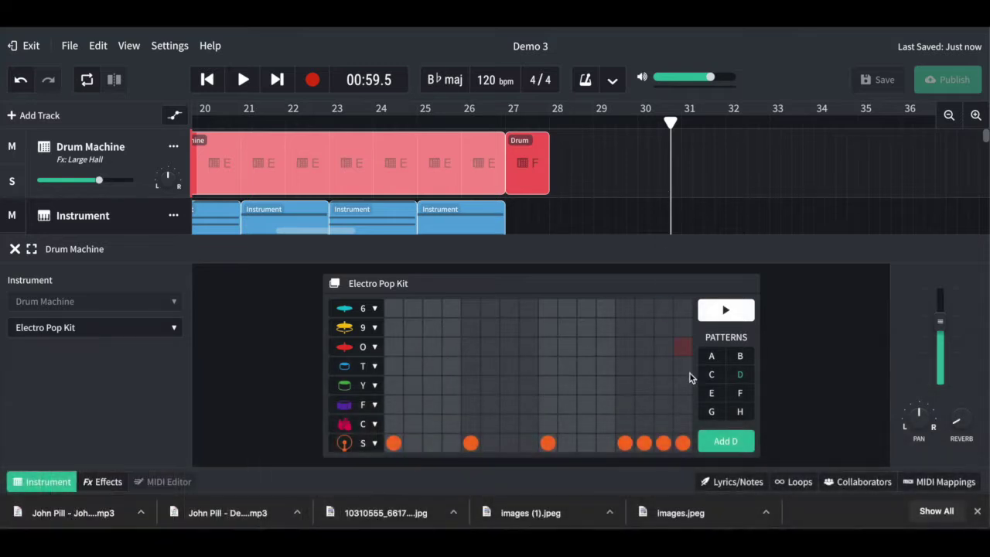
# Step: Raise the system volume and audition drum pattern B
pyautogui.click(740, 358)
pyautogui.press('XF86AudioRaiseVolume')
pyautogui.press('XF86AudioRaiseVolume')
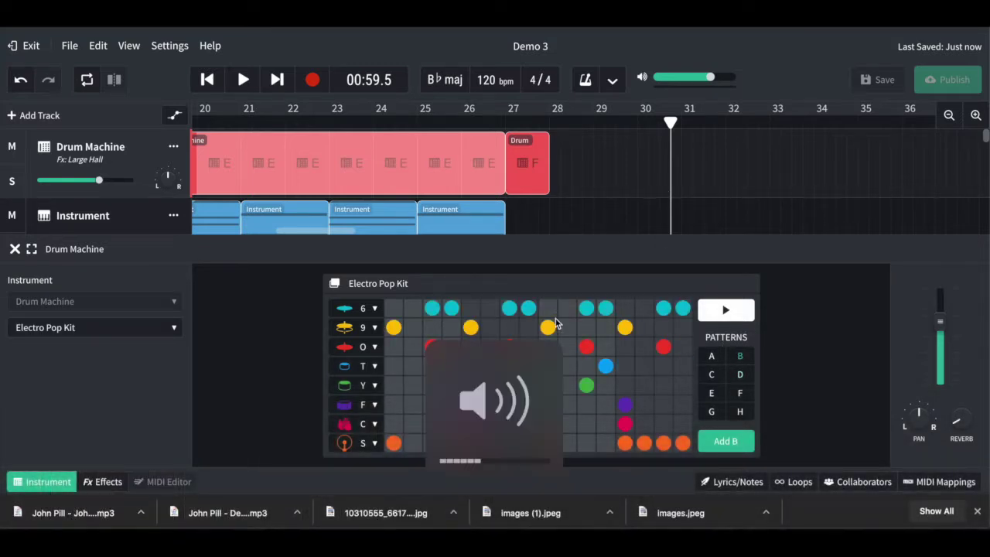
pyautogui.click(720, 314)
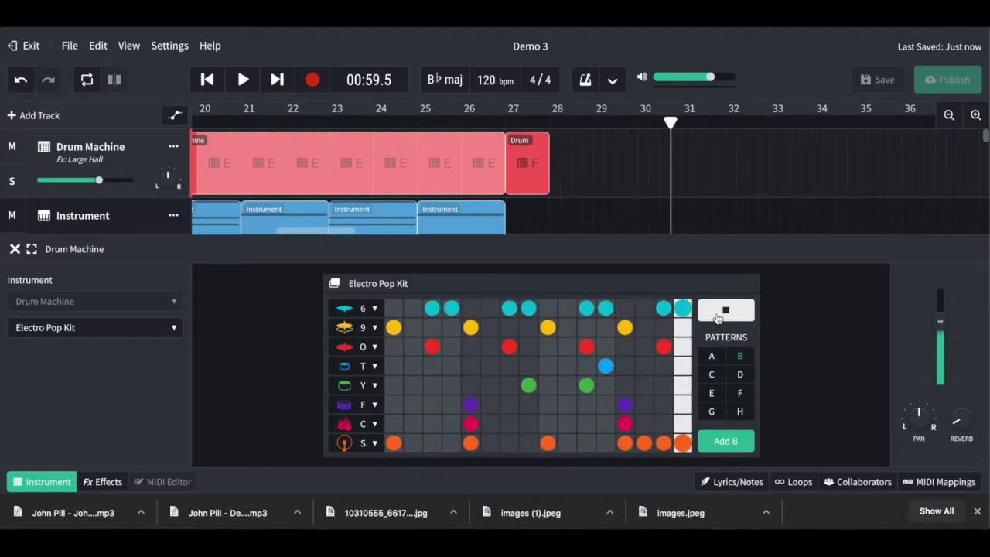
pyautogui.click(719, 313)
# Step: Look over the drum clips on the timeline and view patterns C and D
pyautogui.hscroll(-10, 630, 212)
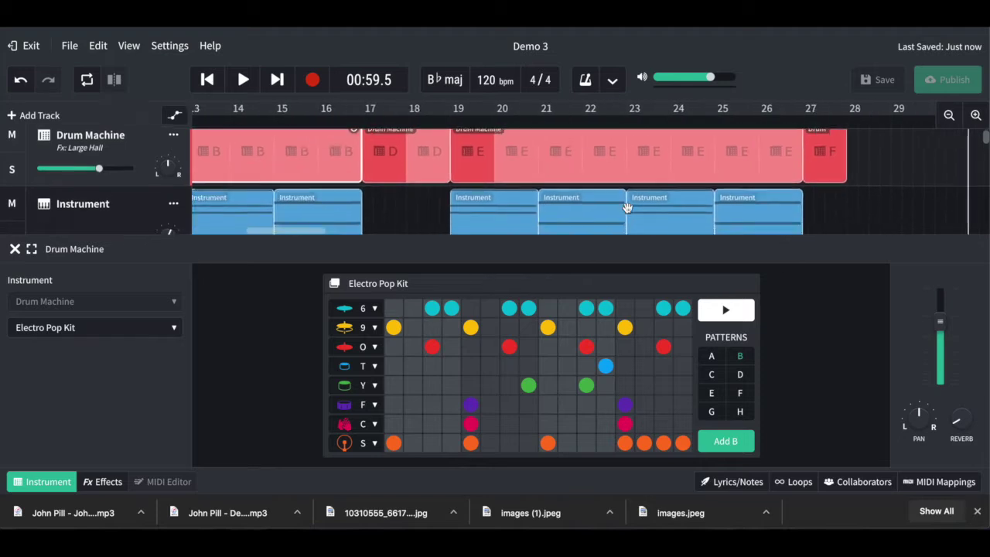
pyautogui.hscroll(12, 627, 211)
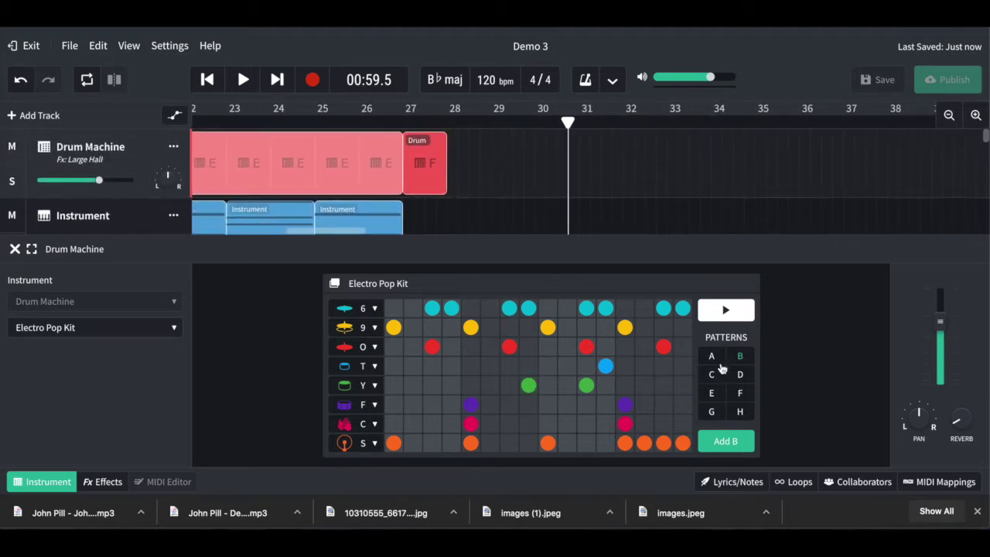
pyautogui.click(711, 374)
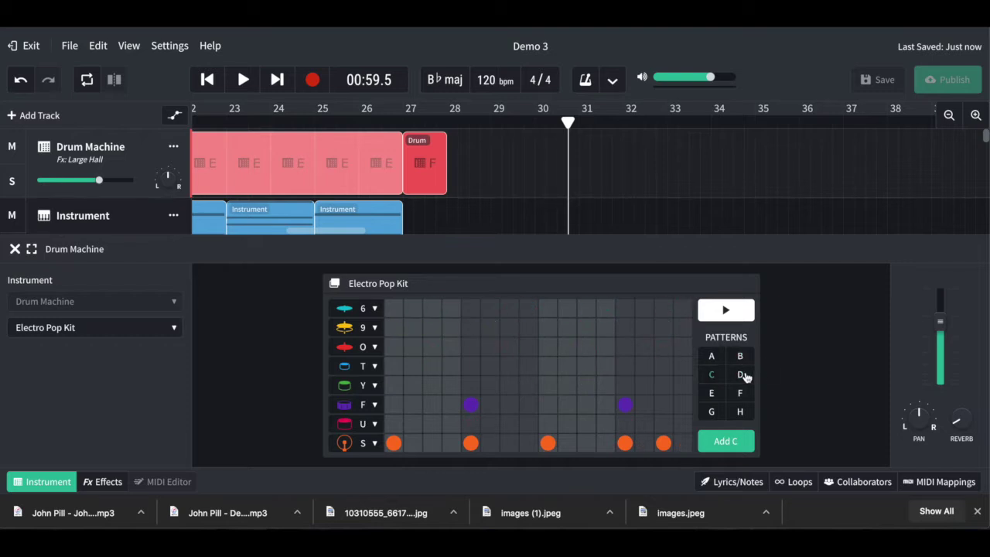
pyautogui.click(740, 375)
# Step: Move the playhead to bar 29 and open drum pattern G for editing
pyautogui.moveTo(570, 122); pyautogui.dragTo(491, 122)
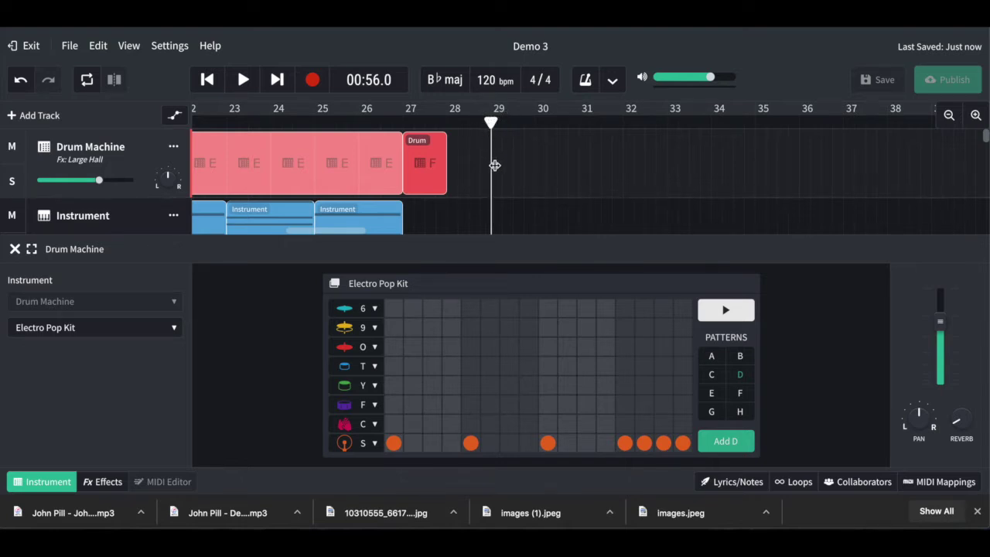
pyautogui.click(740, 393)
pyautogui.click(740, 411)
pyautogui.click(712, 412)
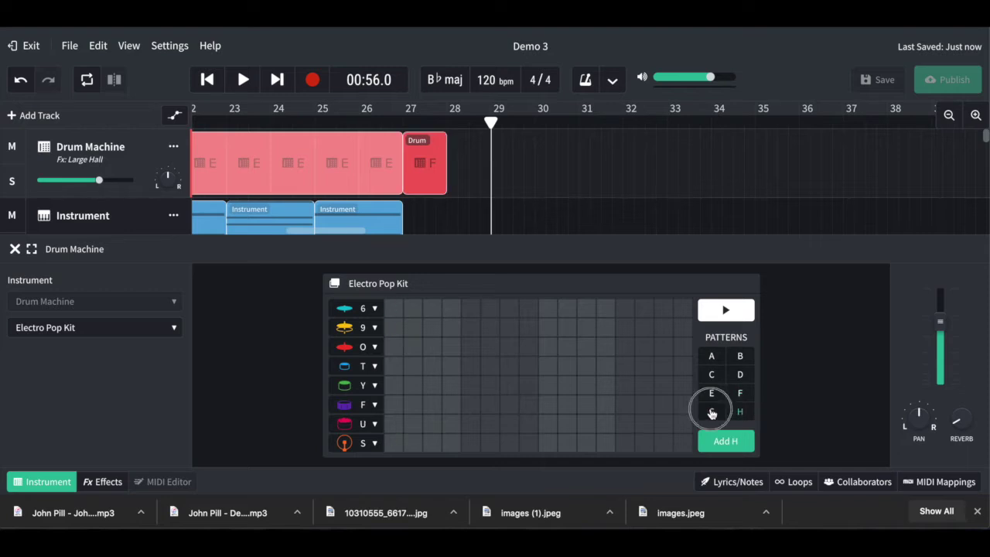
# Step: Enter pattern G hits on steps 1, 5, 11 and 13 of row S and steps 5 and 13 of row F
pyautogui.click(393, 442)
pyautogui.click(471, 443)
pyautogui.click(547, 443)
pyautogui.click(626, 447)
pyautogui.click(586, 443)
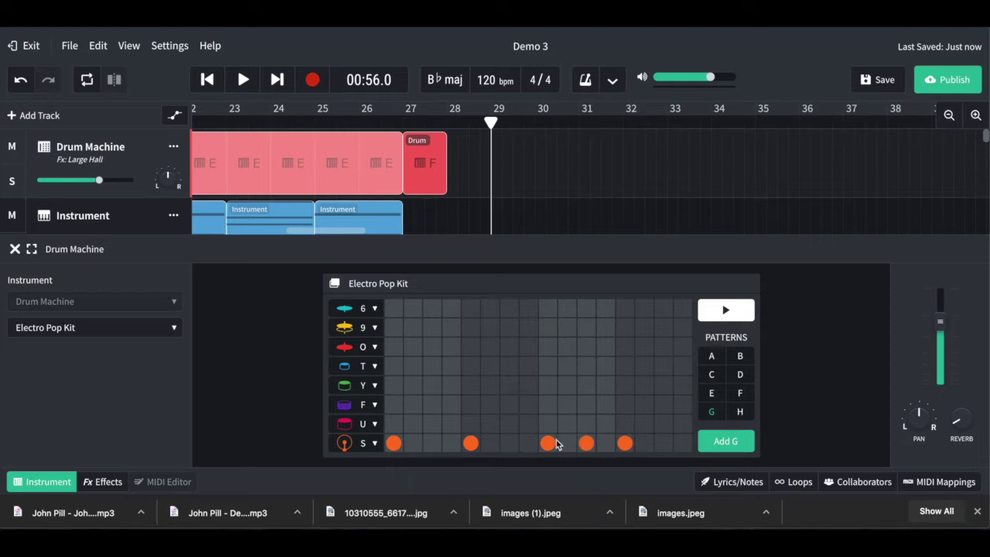
pyautogui.click(548, 442)
pyautogui.click(548, 443)
pyautogui.click(472, 404)
pyautogui.click(625, 404)
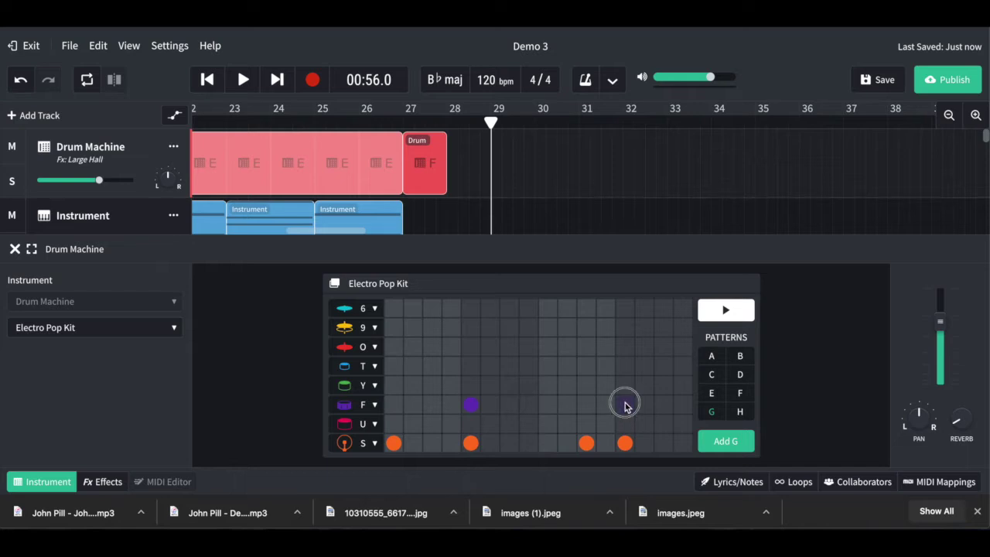
# Step: Change the Floor Tom row to Clap with hits on steps 5, 11 and 13, and audition pattern G
pyautogui.click(362, 423)
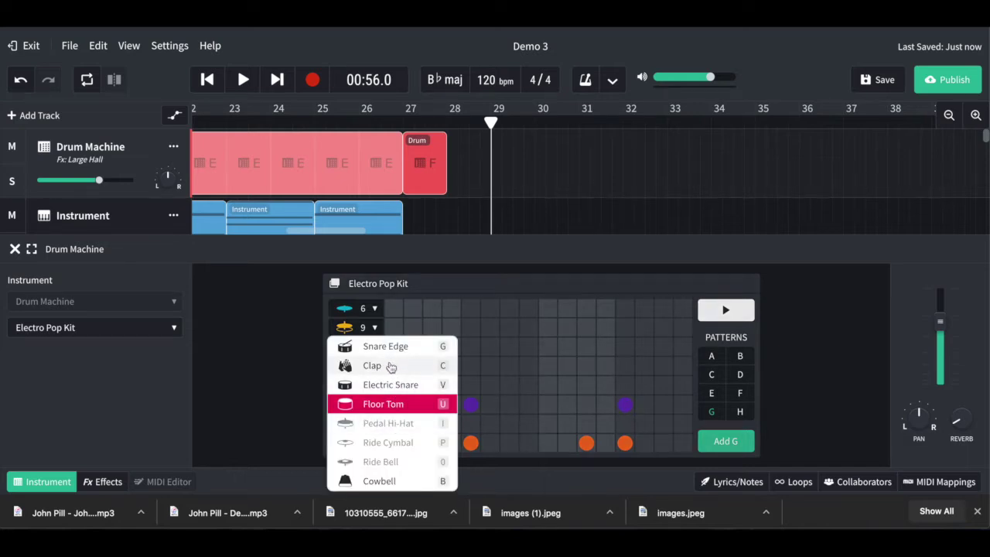
pyautogui.click(393, 366)
pyautogui.click(471, 424)
pyautogui.click(625, 423)
pyautogui.click(587, 423)
pyautogui.click(726, 310)
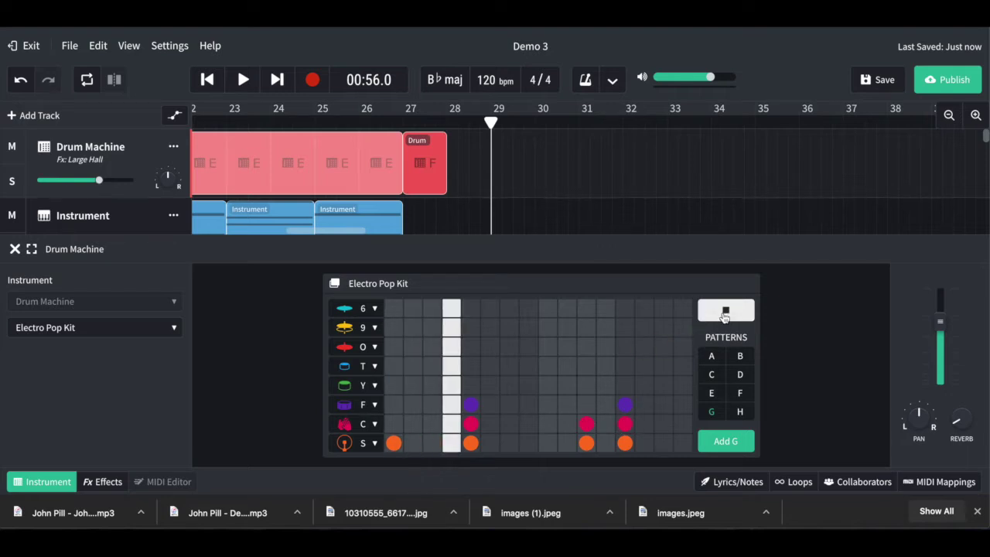
pyautogui.click(725, 310)
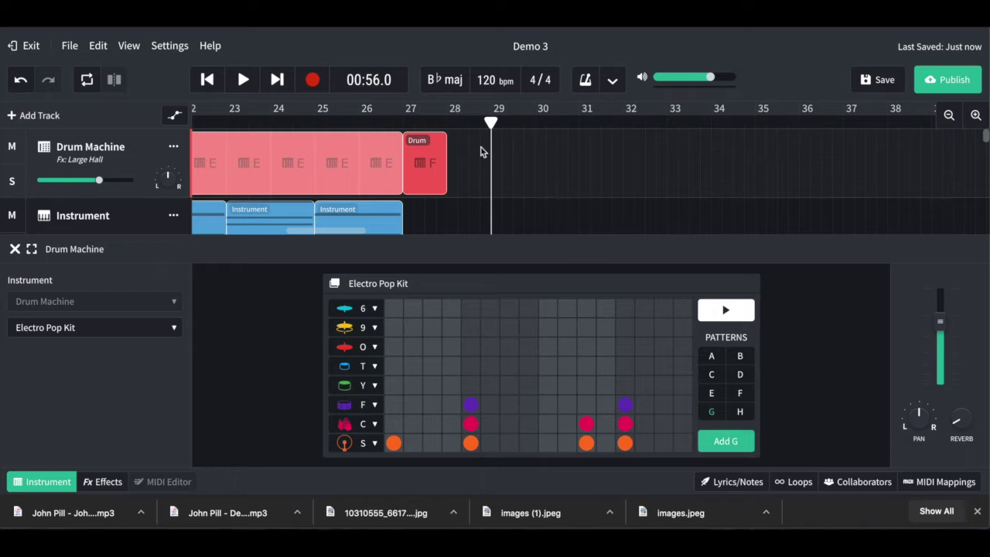
# Step: Add pattern G to the Drum Machine track at bar 29 and delete that clip
pyautogui.click(726, 440)
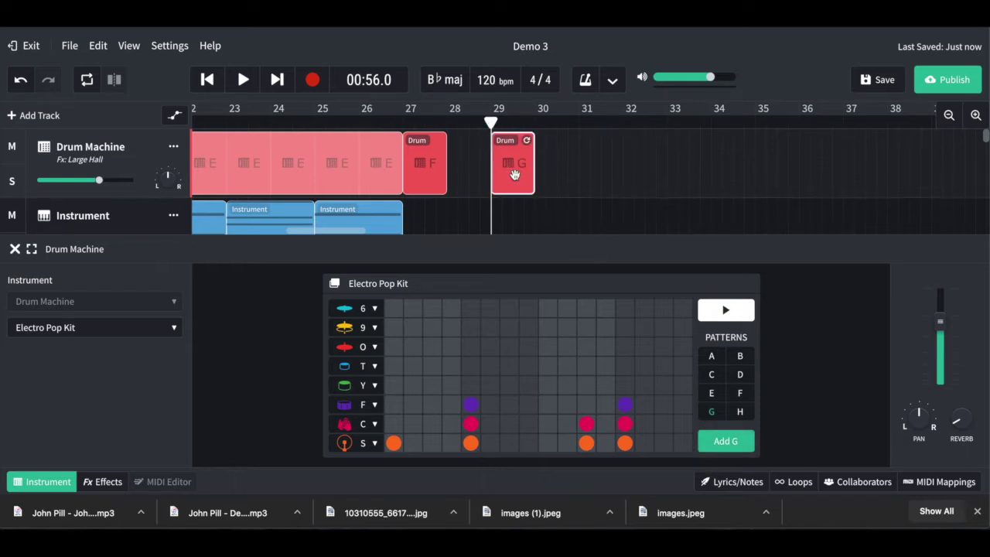
pyautogui.moveTo(527, 140); pyautogui.dragTo(507, 161)
pyautogui.press('Delete')
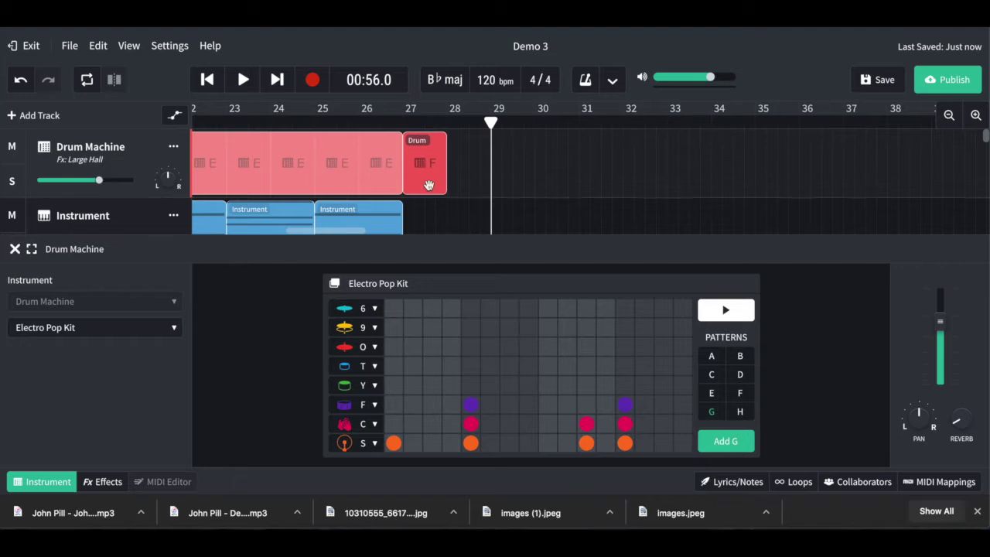
# Step: Browse the drum kits available for the Drum Machine and close its sequencer
pyautogui.hscroll(-10, 428, 186)
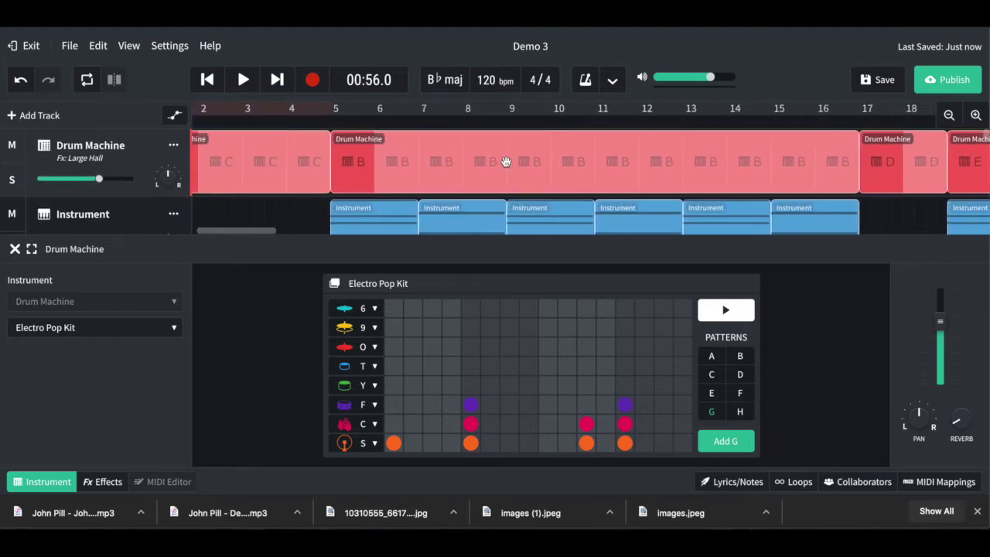
pyautogui.hscroll(-1, 505, 162)
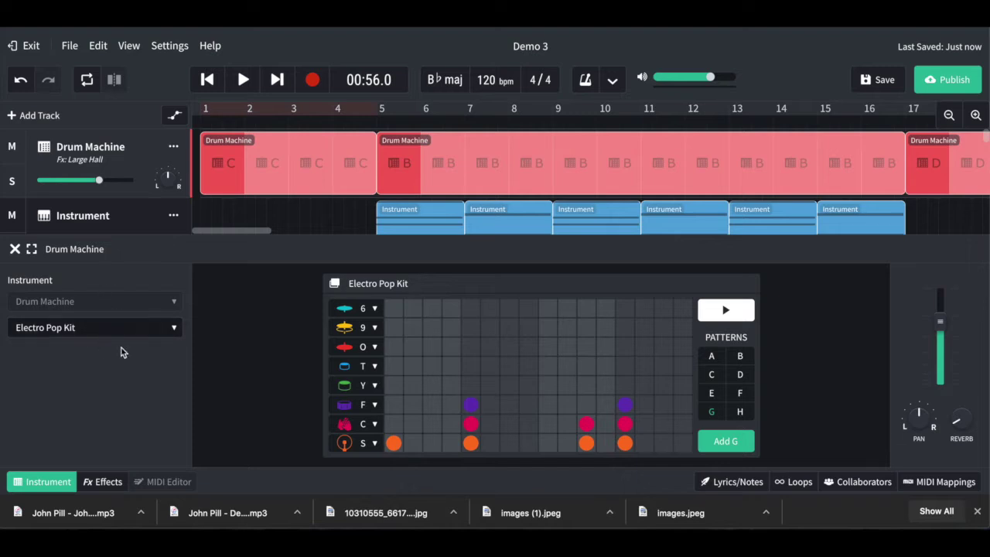
pyautogui.click(109, 329)
pyautogui.moveTo(110, 333)
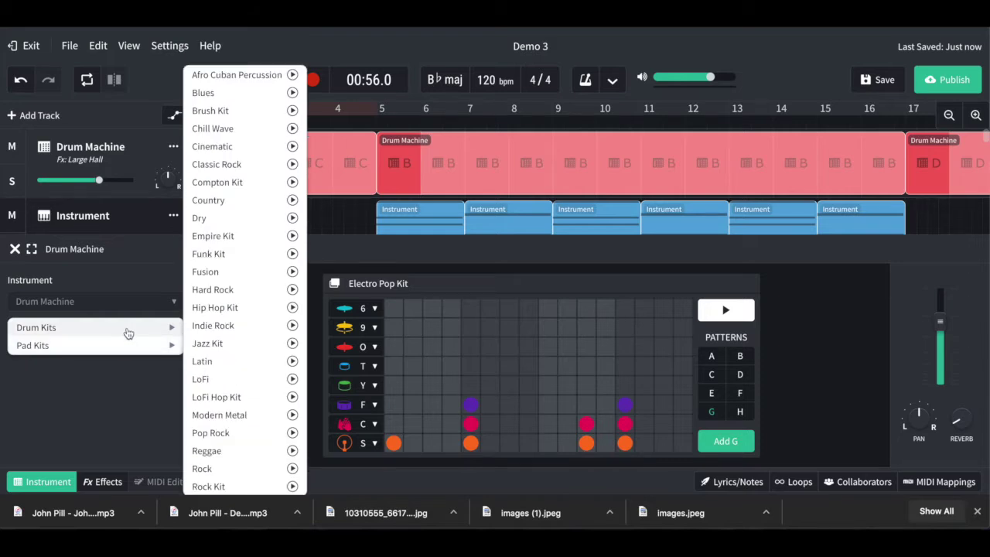
pyautogui.click(127, 410)
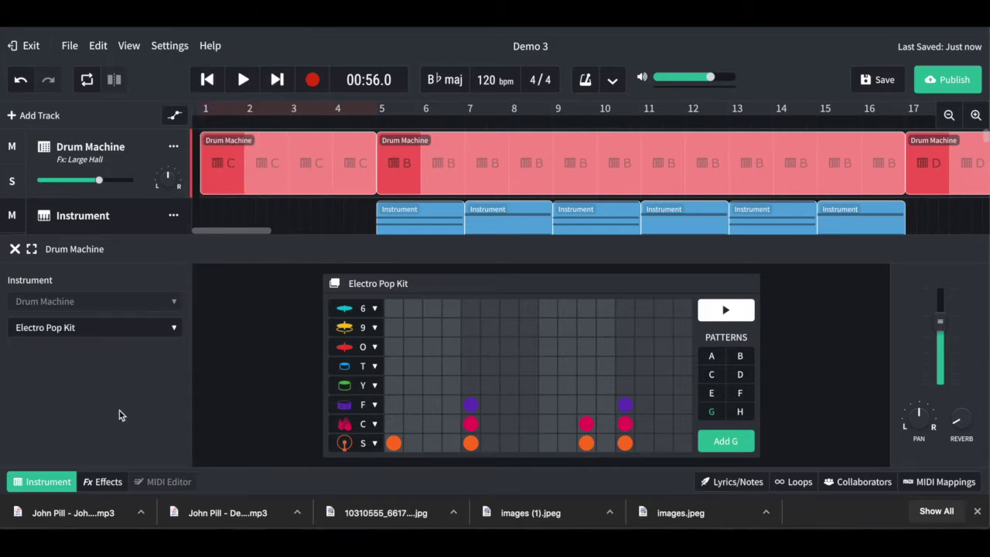
pyautogui.click(14, 250)
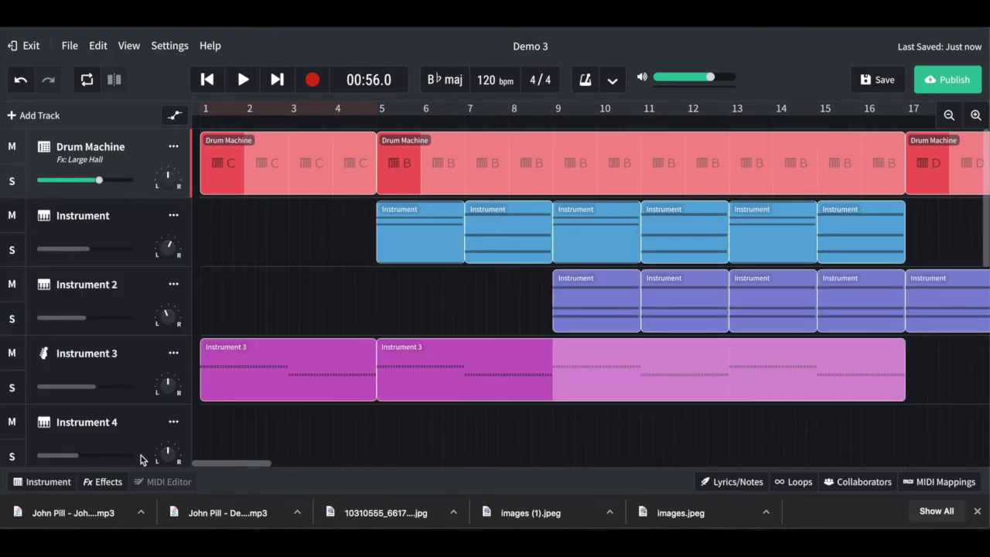
# Step: Open the Drum Machine track's effects to examine the EQ3-M and Space Maker settings, and play briefly from bar 5
pyautogui.click(103, 482)
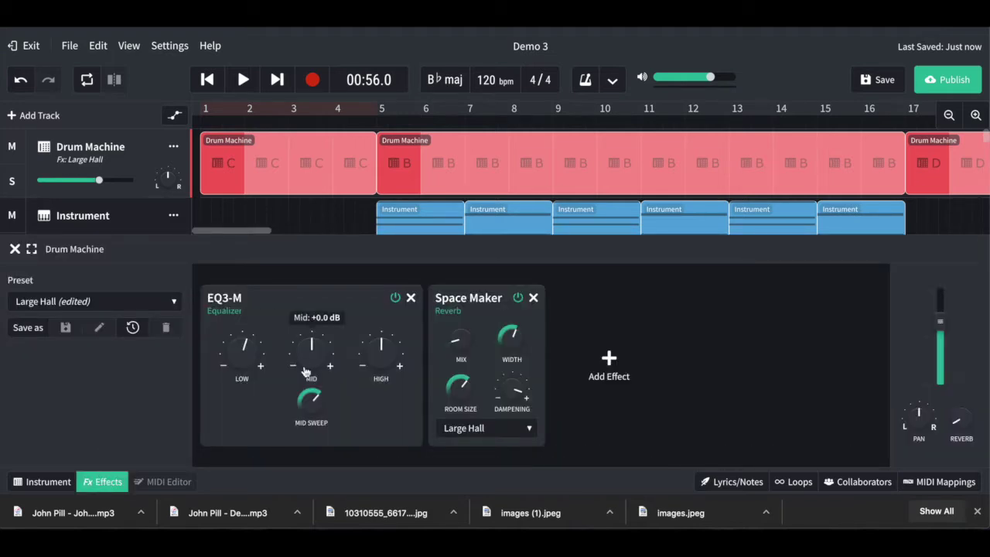
pyautogui.moveTo(244, 362)
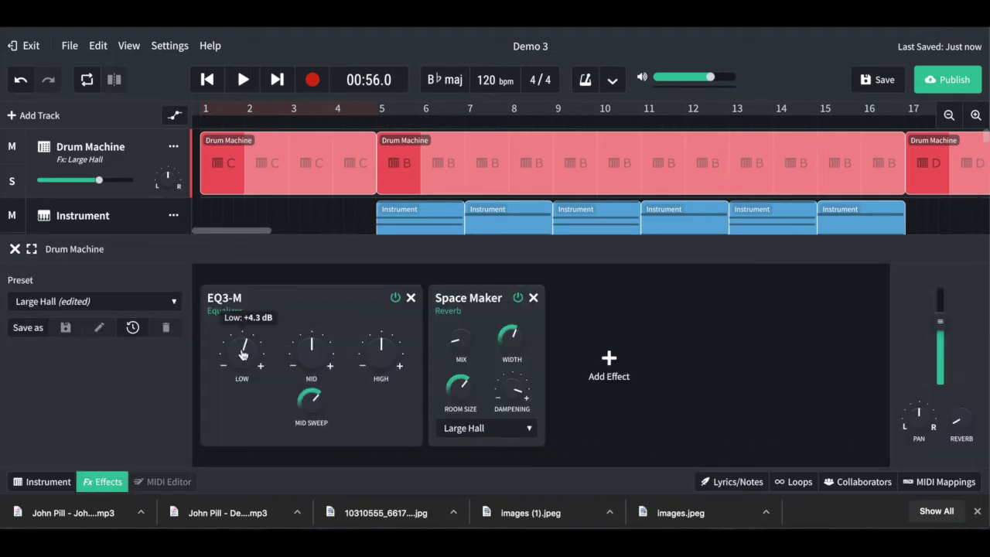
pyautogui.click(375, 122)
pyautogui.press('space')
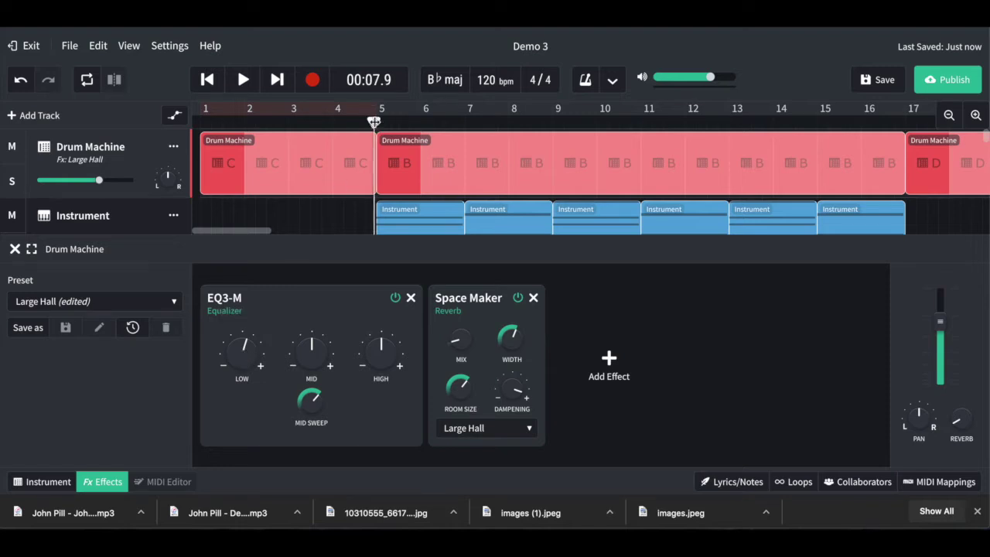
pyautogui.press('space')
pyautogui.moveTo(469, 349)
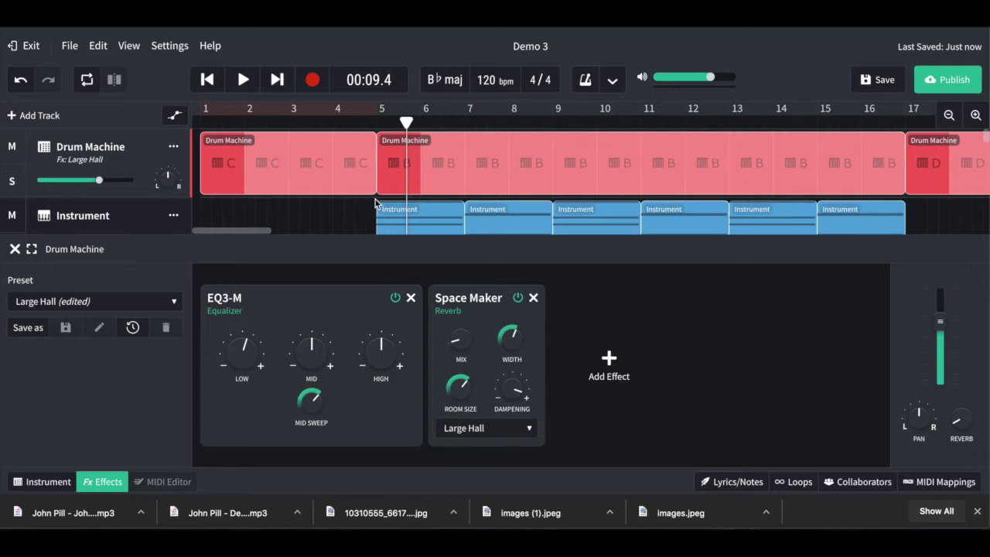
# Step: Solo the Drum Machine track and play it from the start to hear its Space Maker reverb, then stop playback
pyautogui.click(209, 112)
pyautogui.click(12, 181)
pyautogui.click(12, 147)
pyautogui.click(10, 153)
pyautogui.click(12, 176)
pyautogui.click(12, 176)
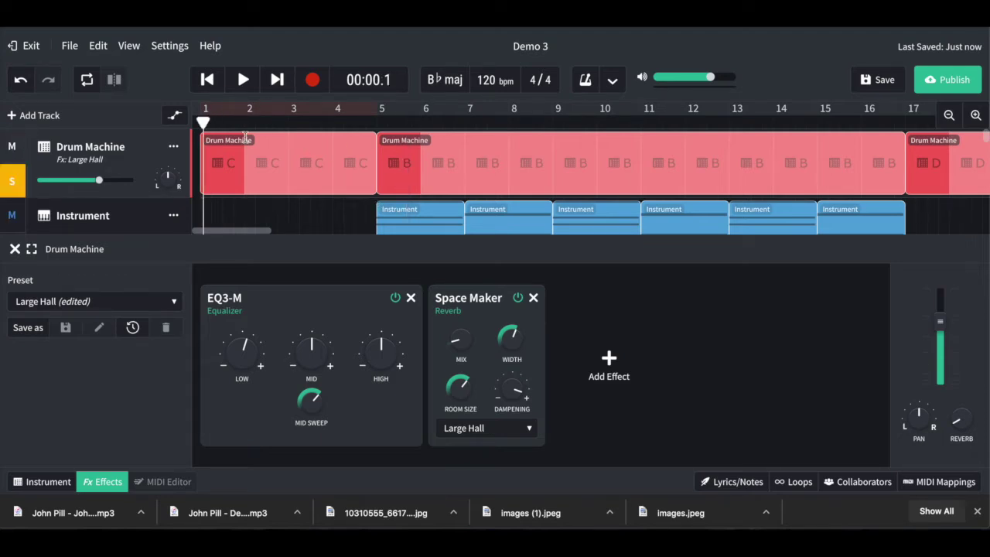
pyautogui.press('space')
pyautogui.press('XF86AudioRaiseVolume')
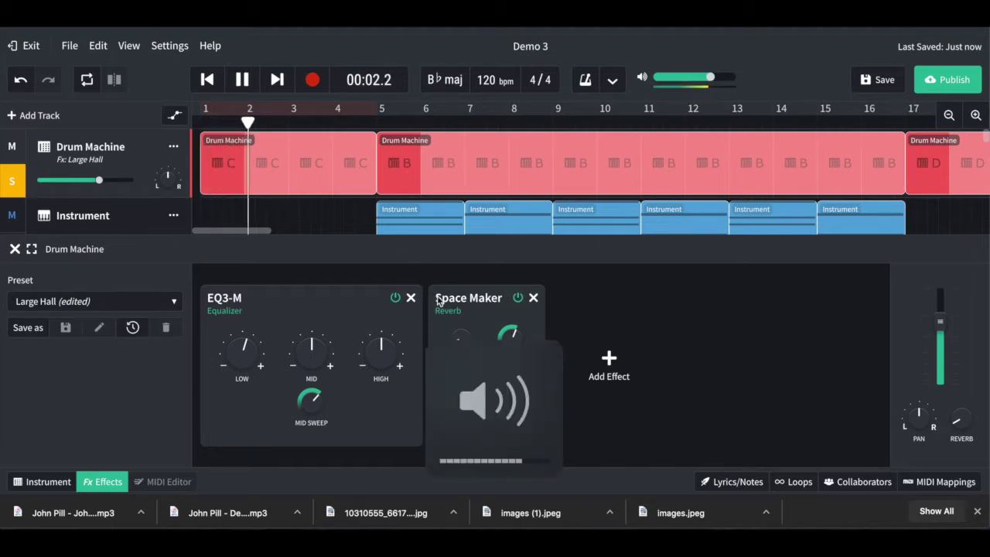
pyautogui.moveTo(458, 332)
pyautogui.moveTo(458, 332)
pyautogui.mouseDown()
pyautogui.moveTo(454, 298)
pyautogui.moveTo(456, 332)
pyautogui.mouseUp()
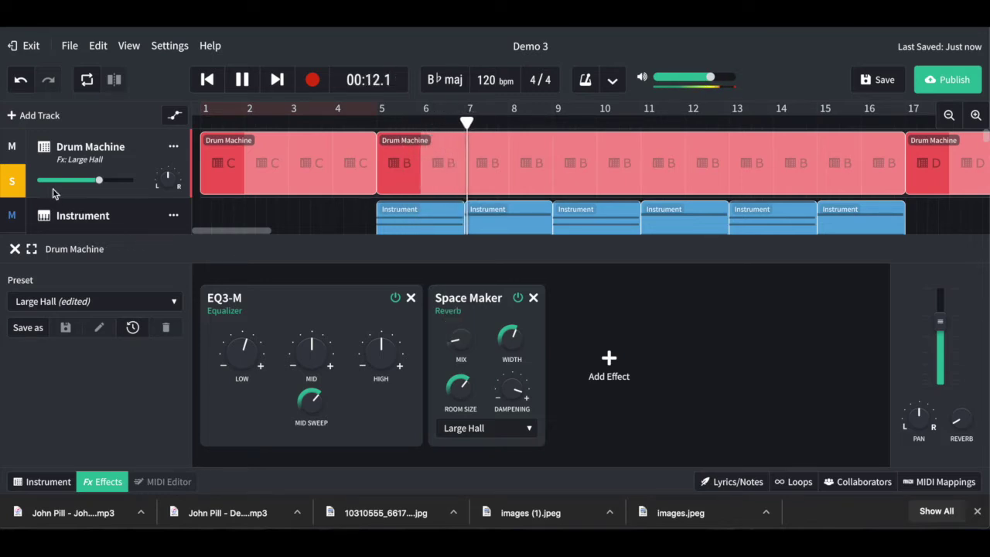
pyautogui.press('space')
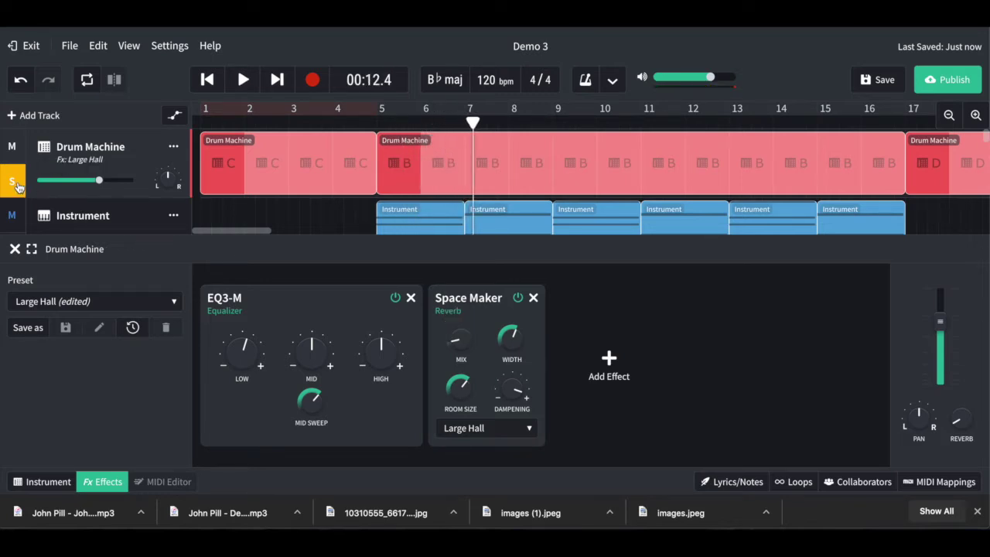
# Step: Close the Drum Machine's effects and turn off the track's solo
pyautogui.click(14, 249)
pyautogui.click(12, 177)
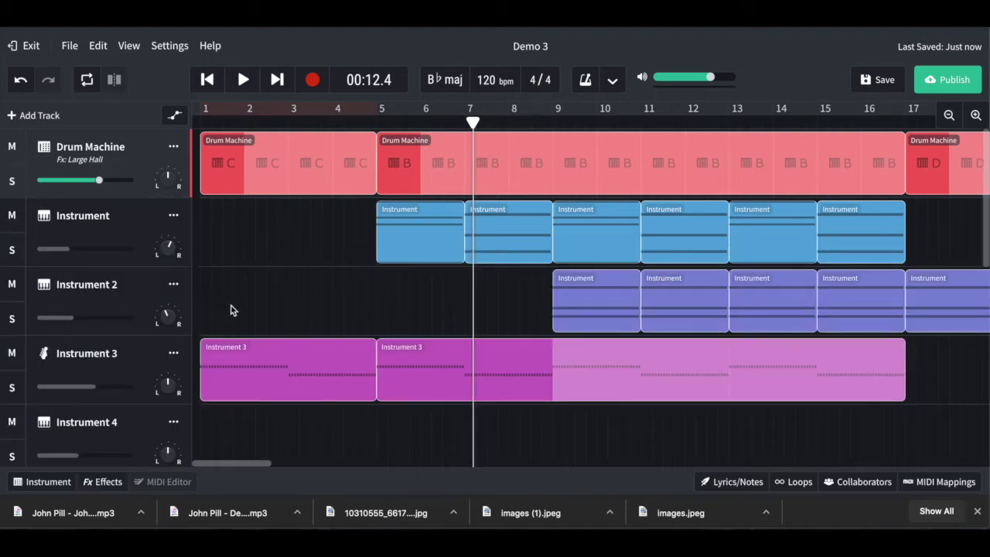
pyautogui.scroll(-2, 230, 310)
pyautogui.scroll(2, 230, 311)
pyautogui.scroll(-1, 323, 301)
pyautogui.scroll(1, 323, 301)
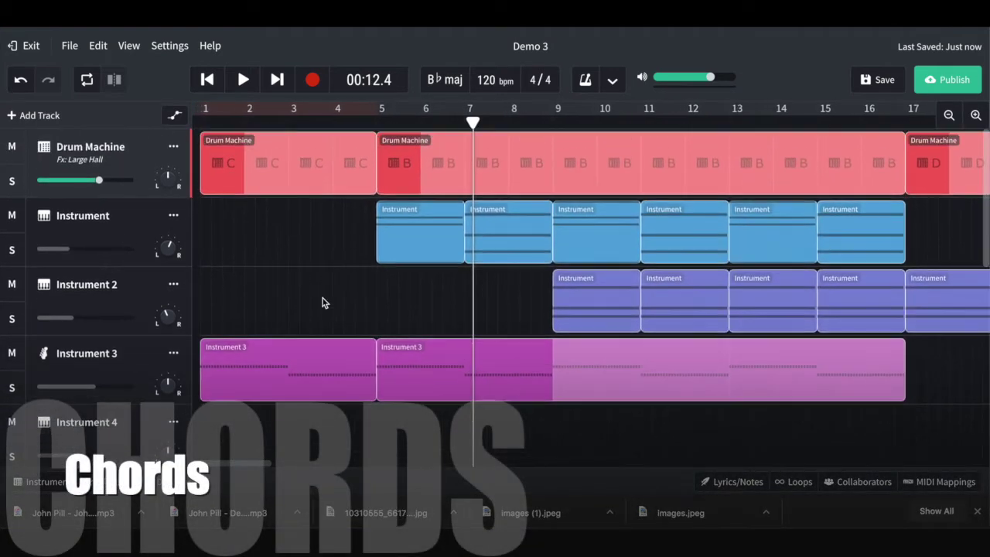
# Step: Review the Instrument and Instrument 3 clips, select the first Instrument chord clip and place the playhead at bar 5
pyautogui.click(113, 214)
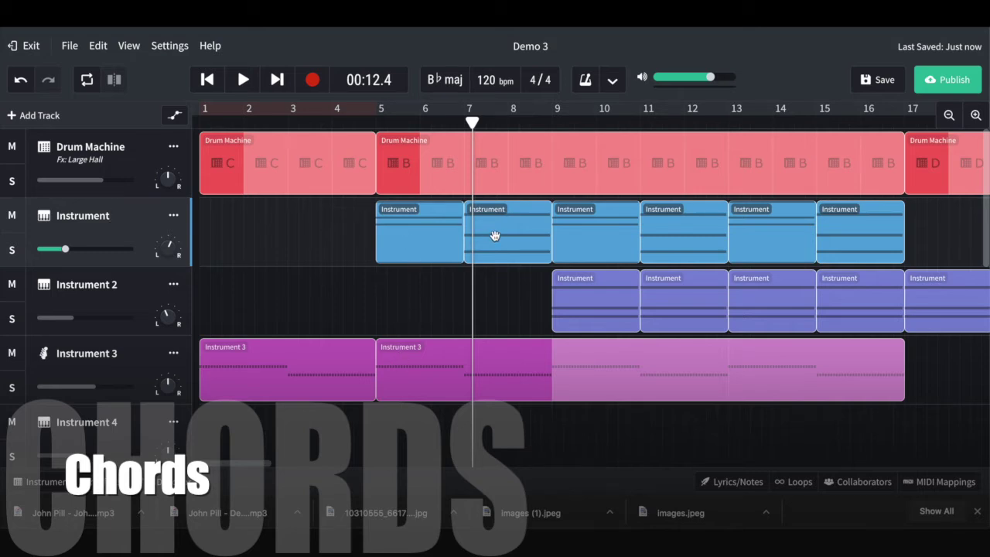
pyautogui.click(409, 375)
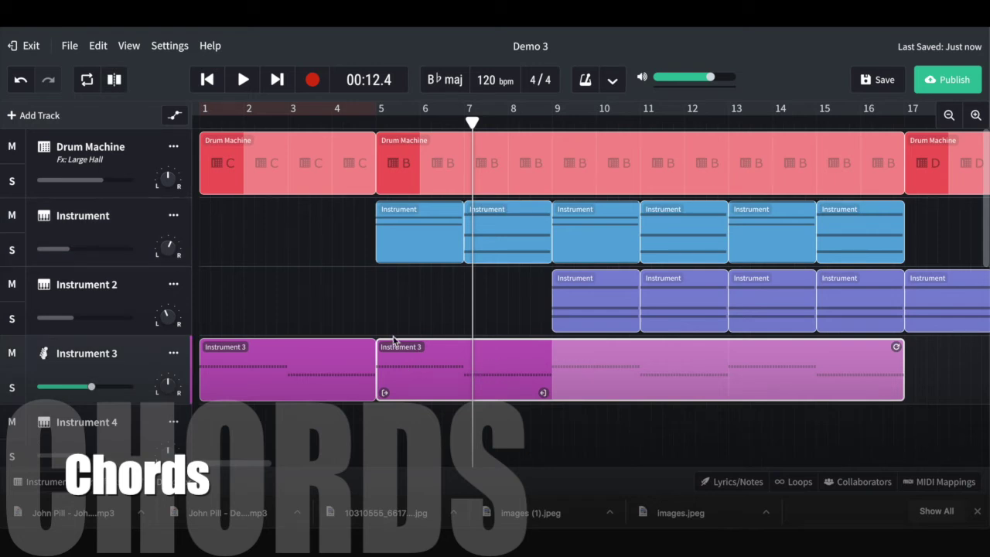
pyautogui.click(292, 370)
pyautogui.click(405, 237)
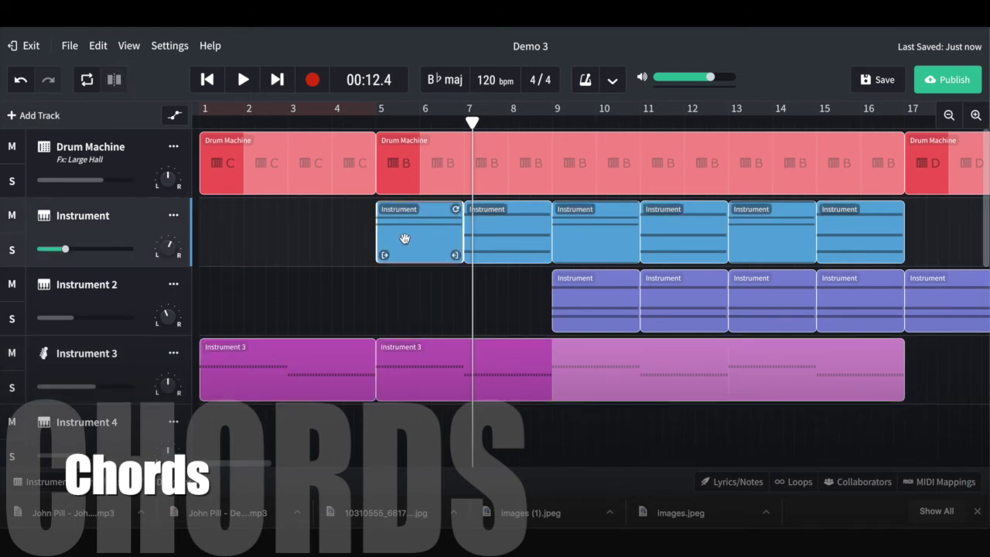
pyautogui.click(369, 122)
pyautogui.moveTo(369, 121); pyautogui.dragTo(375, 122)
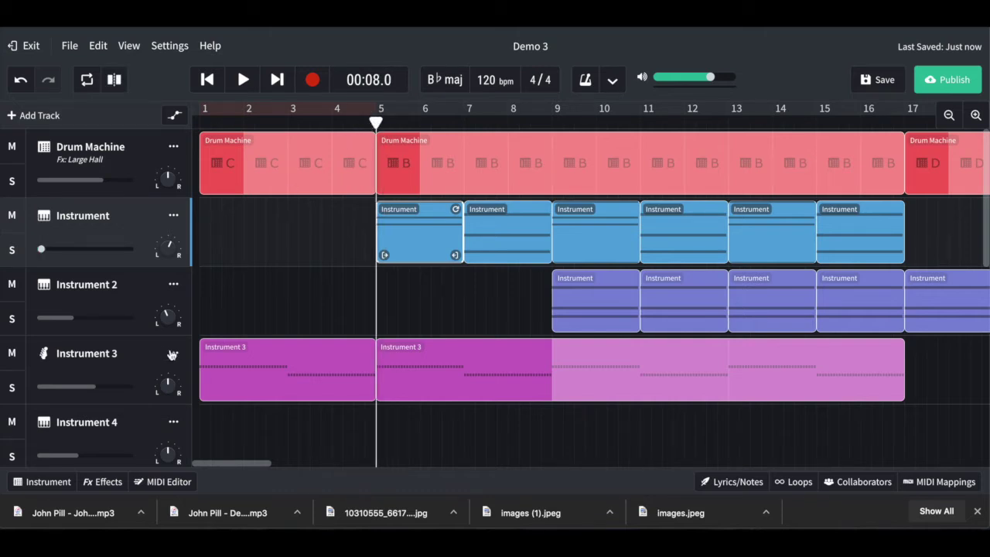
# Step: Solo the Instrument 3 bass track and play it briefly from the start
pyautogui.click(238, 397)
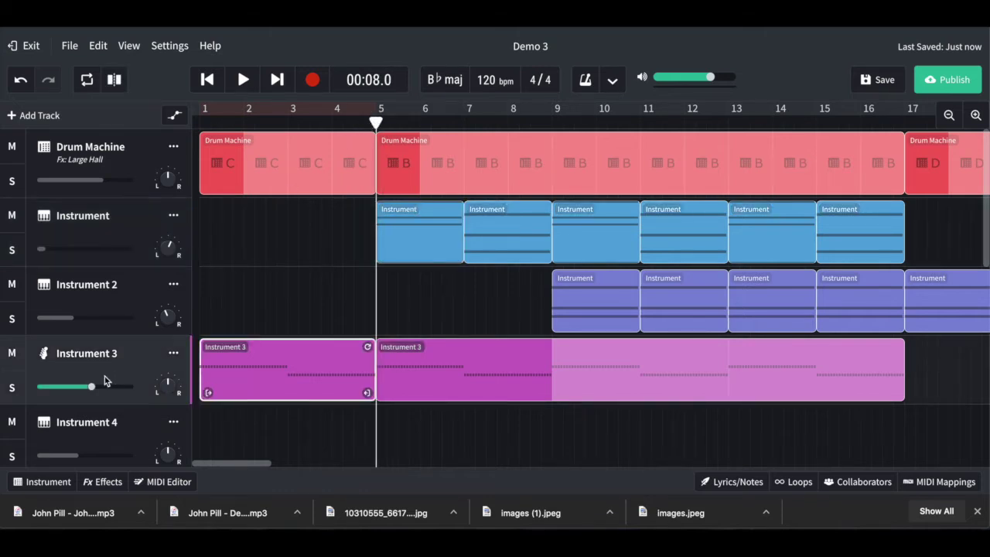
pyautogui.click(12, 387)
pyautogui.click(199, 115)
pyautogui.press('space')
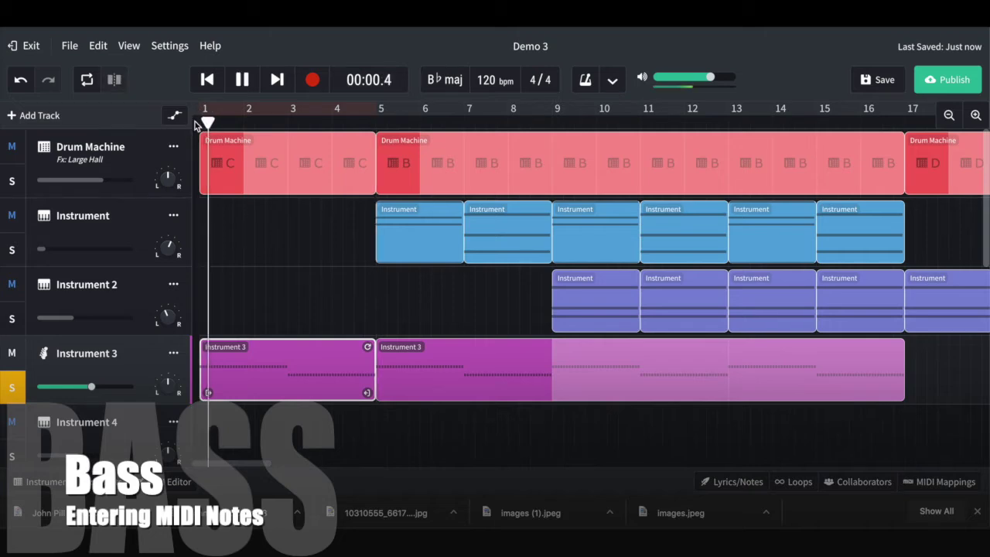
pyautogui.press('space')
# Step: Create an empty MIDI clip on the Instrument 3 track at bar 30 and open it for note editing
pyautogui.scroll(-2, 416, 315)
pyautogui.hscroll(10, 417, 312)
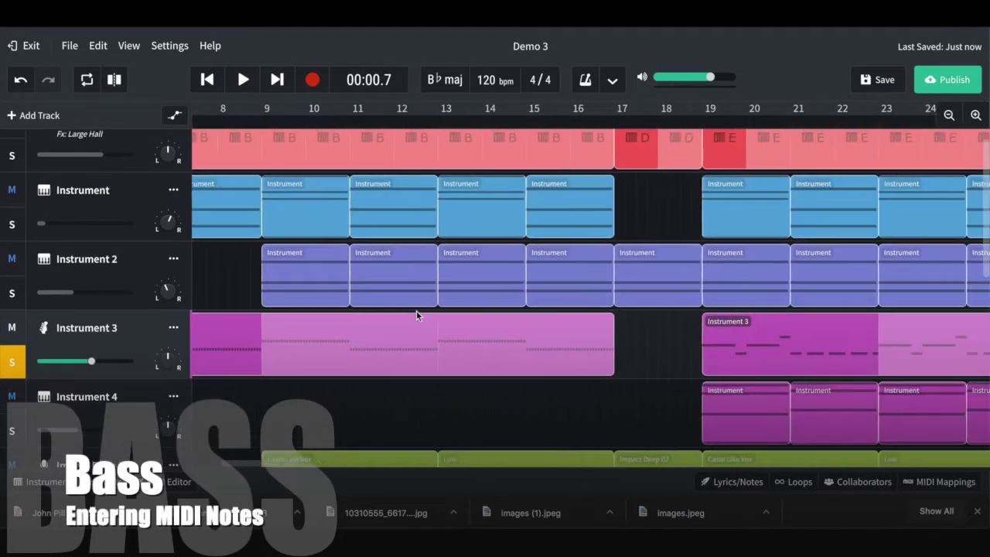
pyautogui.hscroll(2, 417, 312)
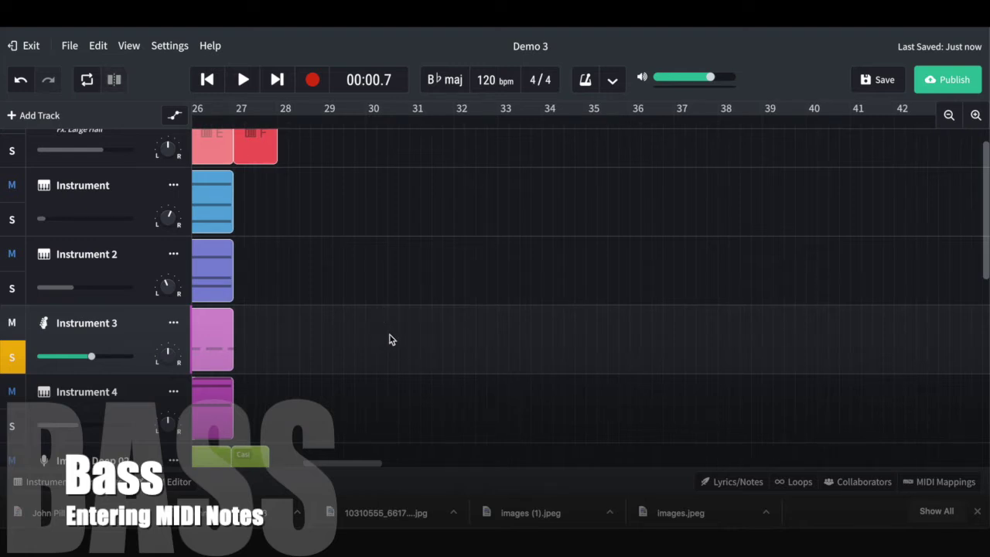
pyautogui.doubleClick(390, 336)
pyautogui.scroll(-3, 325, 205)
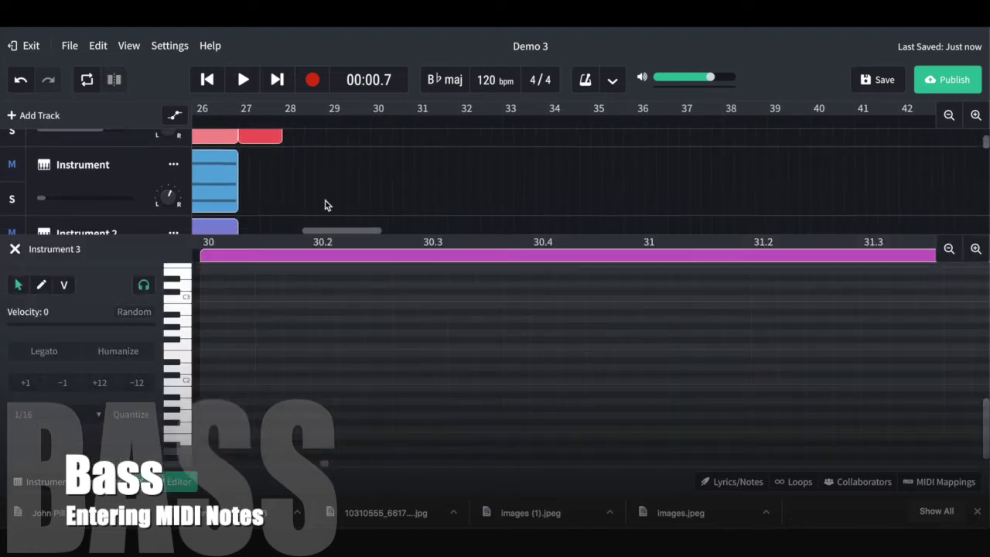
pyautogui.scroll(1, 325, 205)
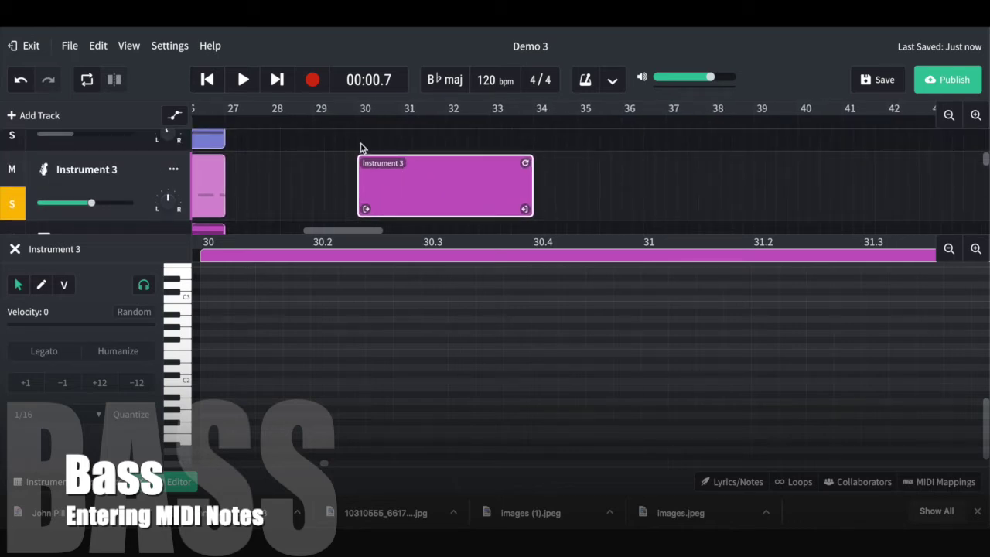
# Step: Enter a C2 note and a G2 note at the start of bar 30 and select both
pyautogui.click(212, 383)
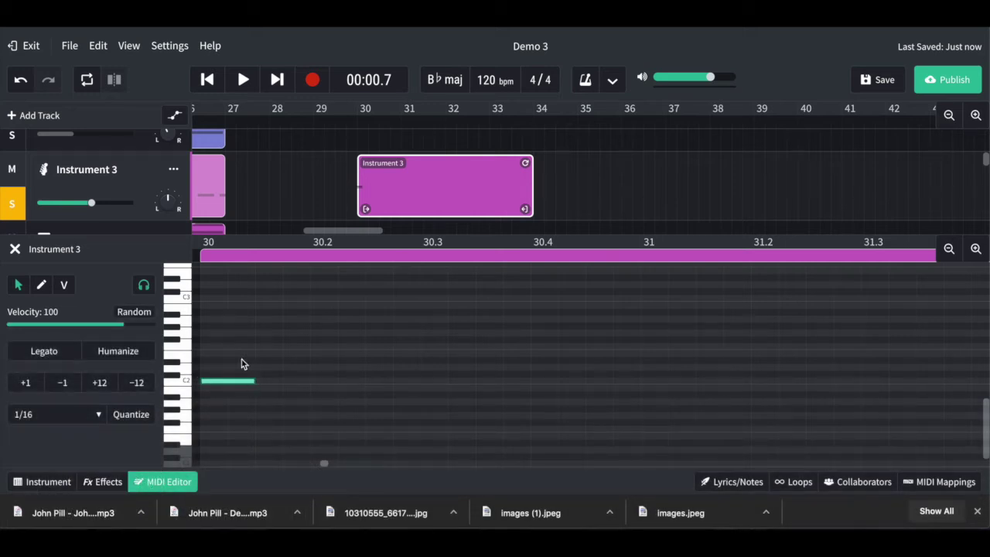
pyautogui.click(210, 333)
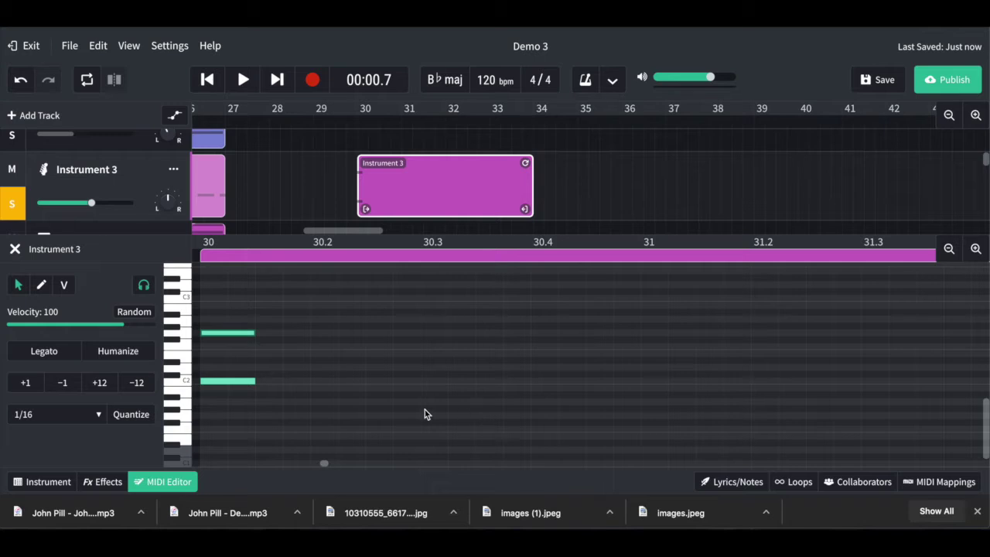
pyautogui.moveTo(321, 421); pyautogui.dragTo(237, 341)
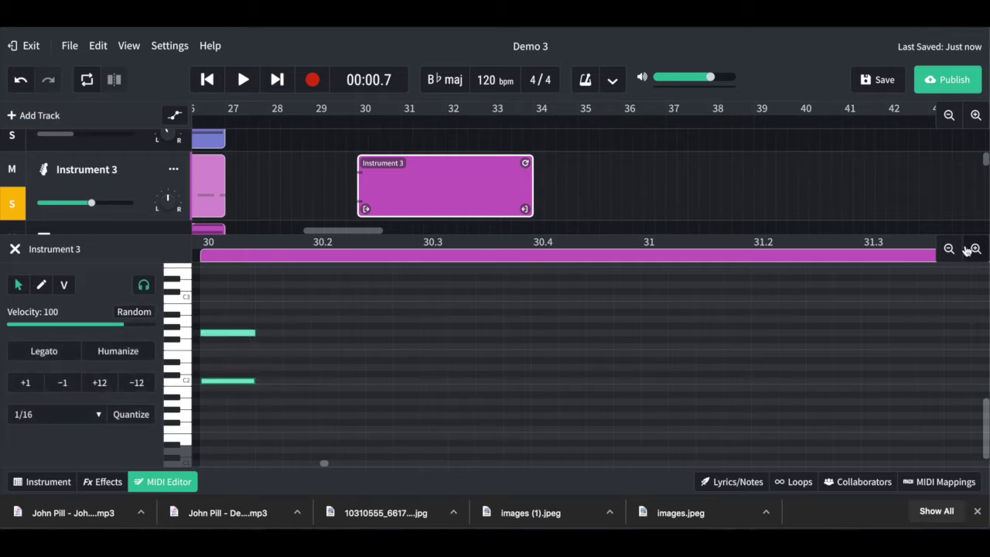
# Step: Shift the C2 and G2 notes a sixteenth later and copy both another sixteenth further on
pyautogui.click(950, 248)
pyautogui.click(950, 248)
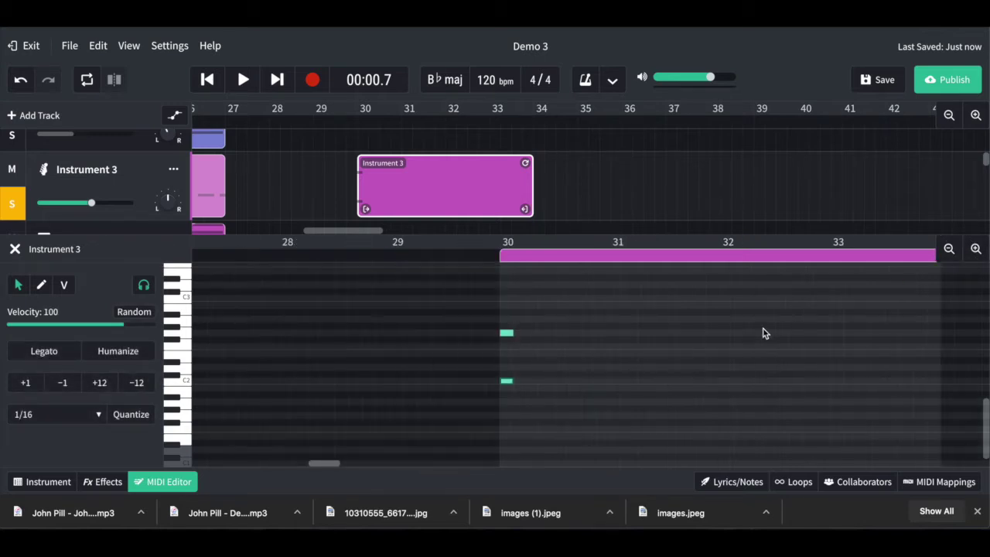
pyautogui.hscroll(3, 763, 333)
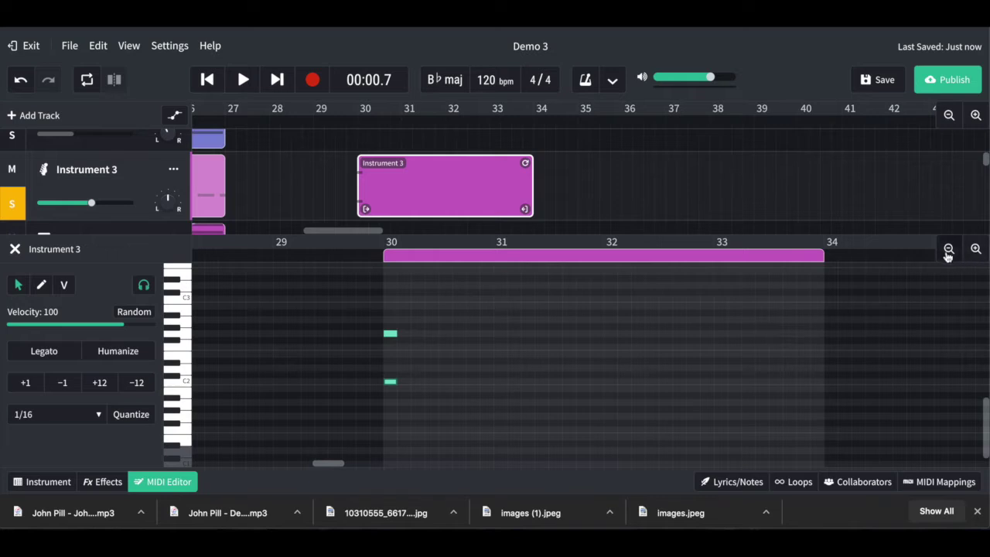
pyautogui.click(976, 249)
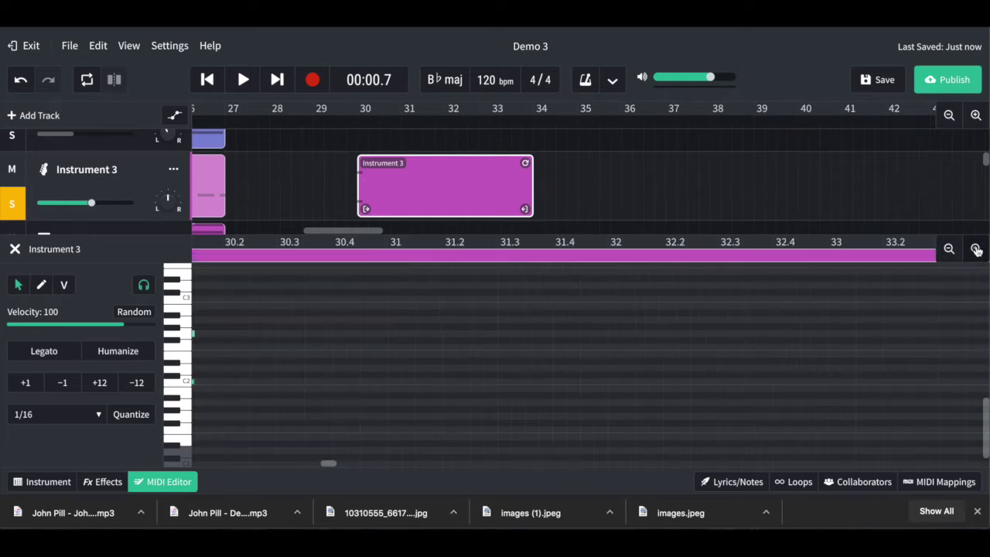
pyautogui.hscroll(-5, 635, 337)
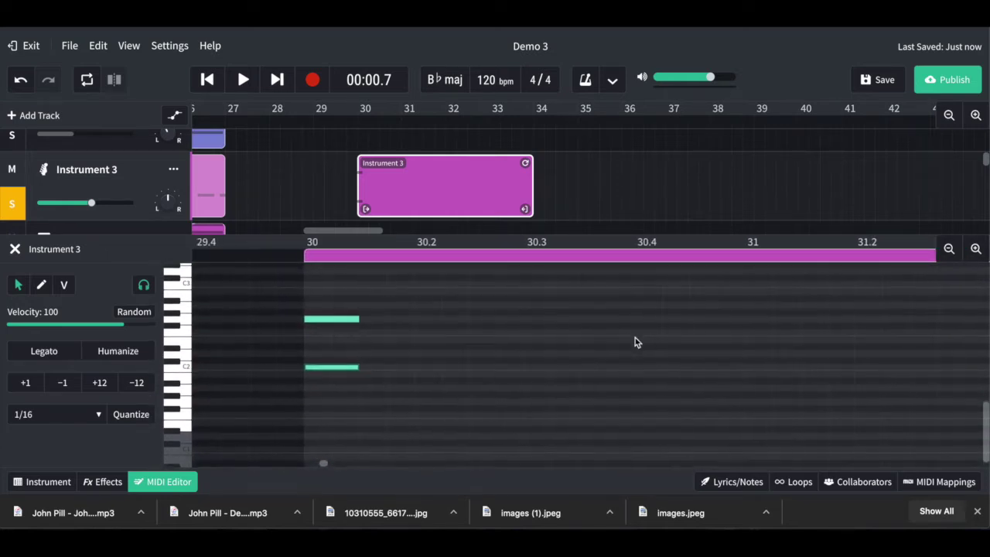
pyautogui.click(330, 366)
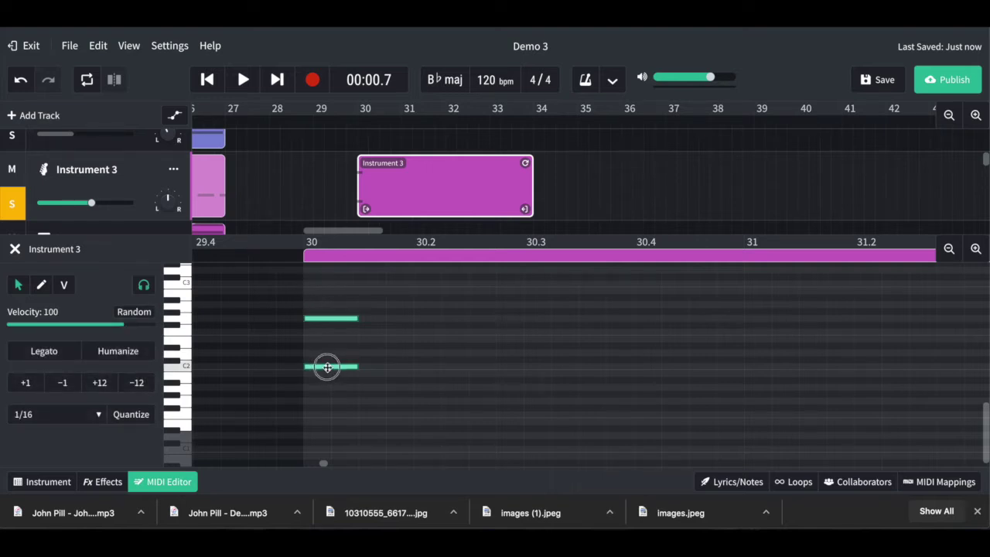
pyautogui.moveTo(354, 367); pyautogui.dragTo(393, 369)
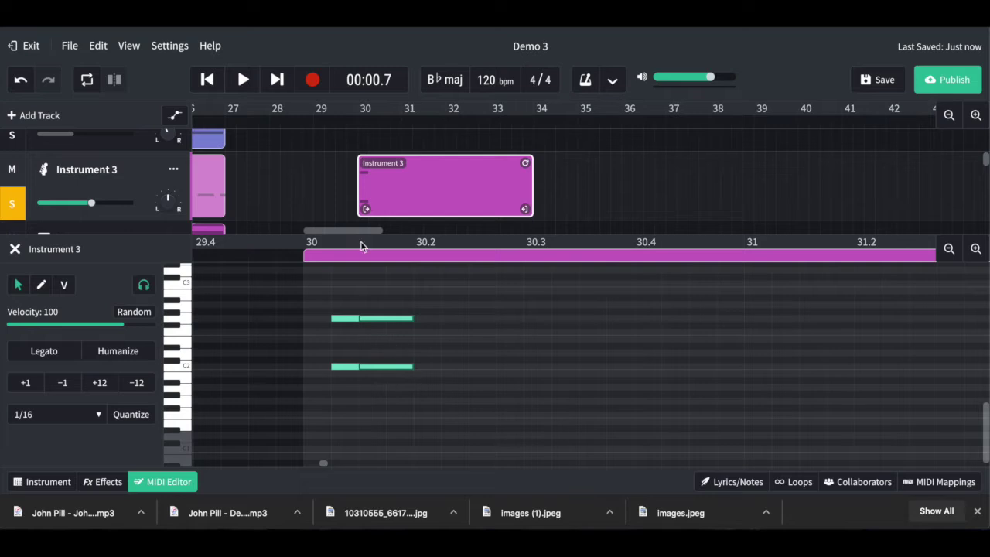
# Step: Extend the bass line with ascending D2, D#2 and E2 notes from beat 30.2 to beat 30.3
pyautogui.click(386, 379)
pyautogui.click(374, 368)
pyautogui.moveTo(425, 364); pyautogui.dragTo(499, 346)
pyautogui.moveTo(533, 343); pyautogui.dragTo(548, 342)
pyautogui.click(579, 343)
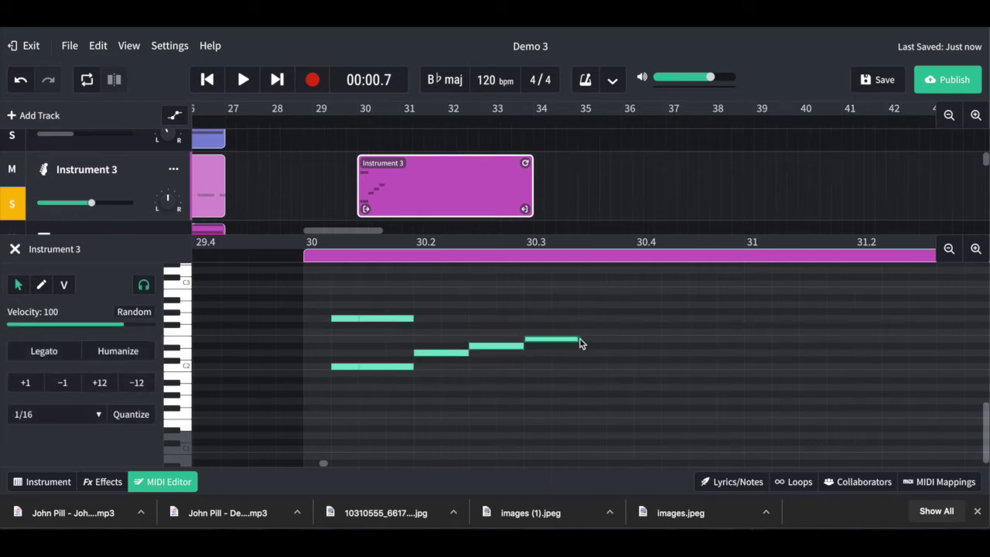
# Step: Shorten the E2 note to a sixteenth and delete the two G2 notes
pyautogui.moveTo(577, 340); pyautogui.dragTo(550, 342)
pyautogui.moveTo(396, 322); pyautogui.dragTo(369, 321)
pyautogui.click(342, 339)
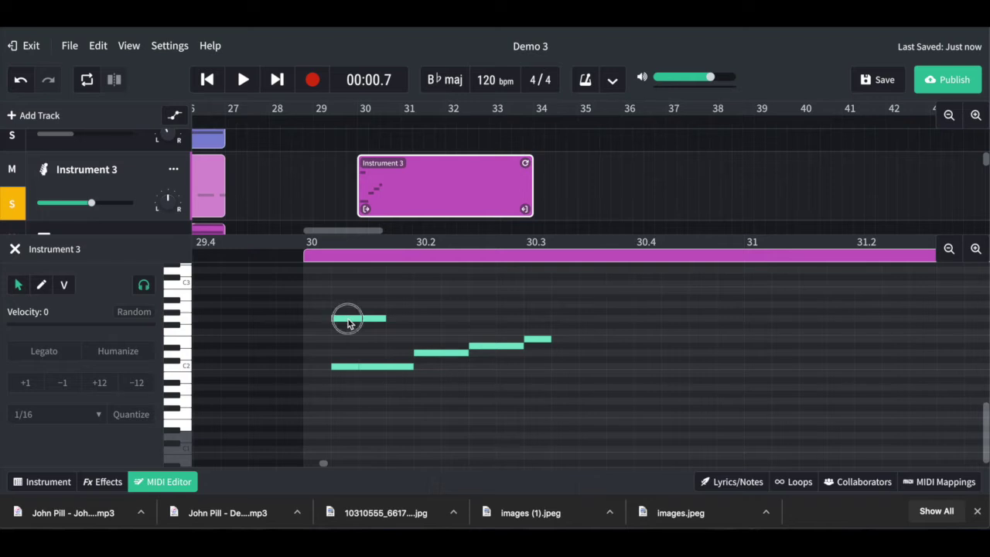
pyautogui.click(347, 320)
pyautogui.press('Delete')
# Step: Shorten the first C2 note and copy the E2 note as a descending D2, C2, A#1 run ending at beat 30.4
pyautogui.click(349, 366)
pyautogui.moveTo(384, 366); pyautogui.dragTo(354, 367)
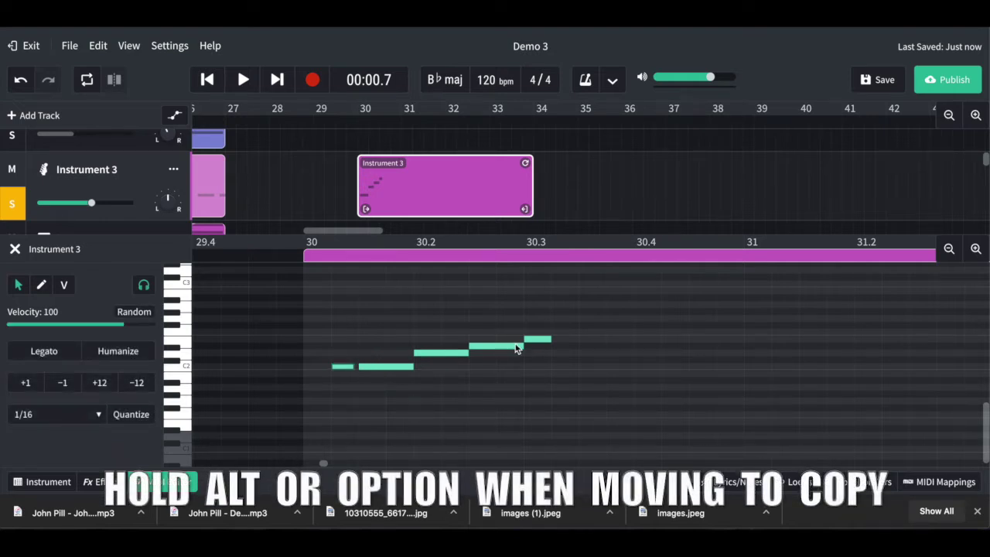
pyautogui.click(539, 342)
pyautogui.moveTo(539, 342); pyautogui.dragTo(657, 389)
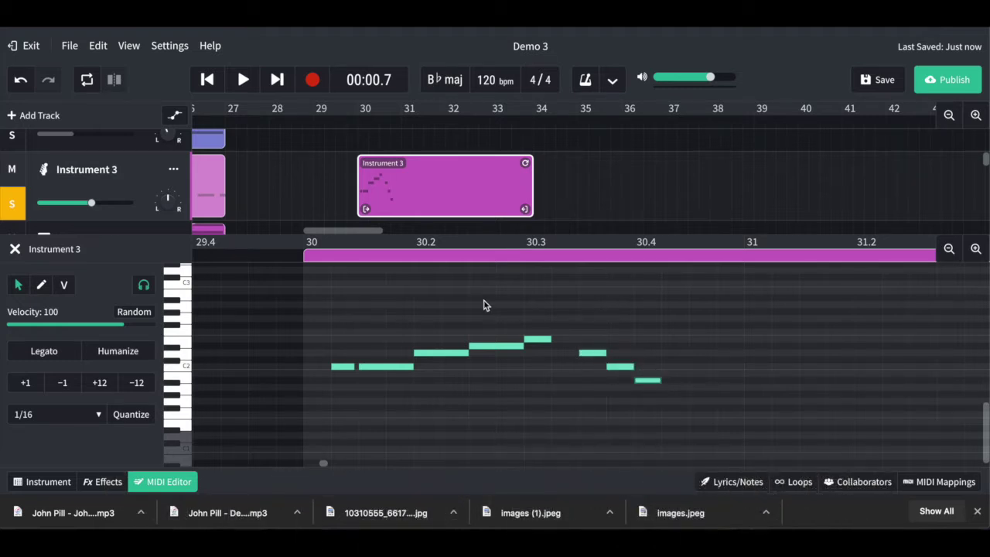
# Step: Trim the start of the bar 30 Instrument 3 clip to just before beat 30.2, and delete the clip
pyautogui.moveTo(307, 311); pyautogui.dragTo(396, 348)
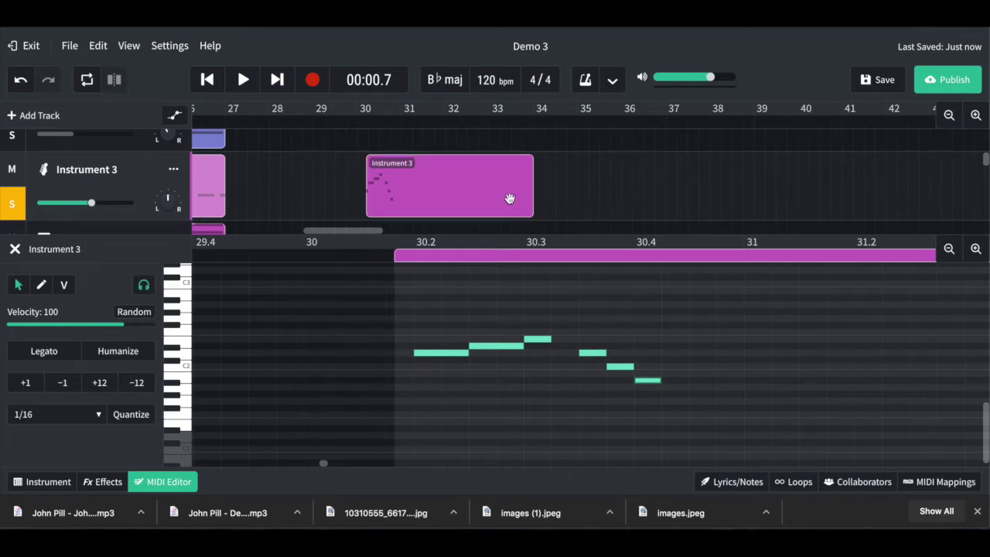
pyautogui.click(502, 199)
pyautogui.press('Delete')
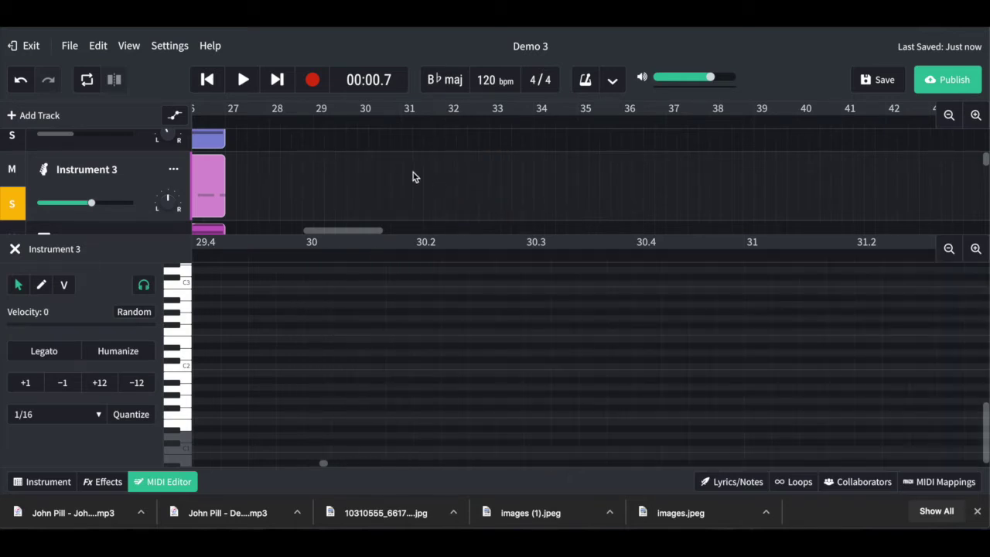
# Step: Play back the soloed Instrument 3 bass line from the start of bar 1 to about bar 4
pyautogui.hscroll(-10, 413, 173)
pyautogui.scroll(-1, 413, 173)
pyautogui.scroll(1, 413, 173)
pyautogui.hscroll(-4, 413, 173)
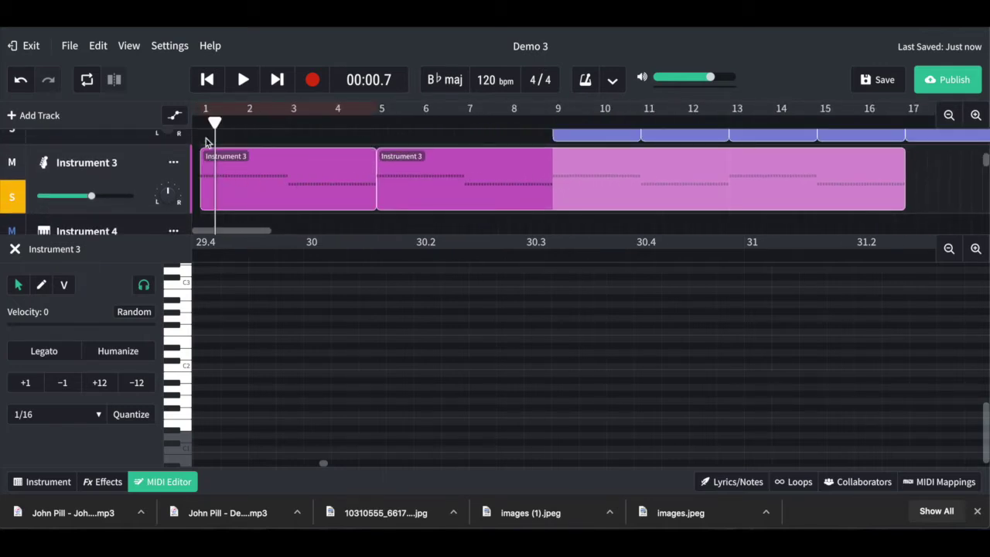
pyautogui.click(200, 124)
pyautogui.press('space')
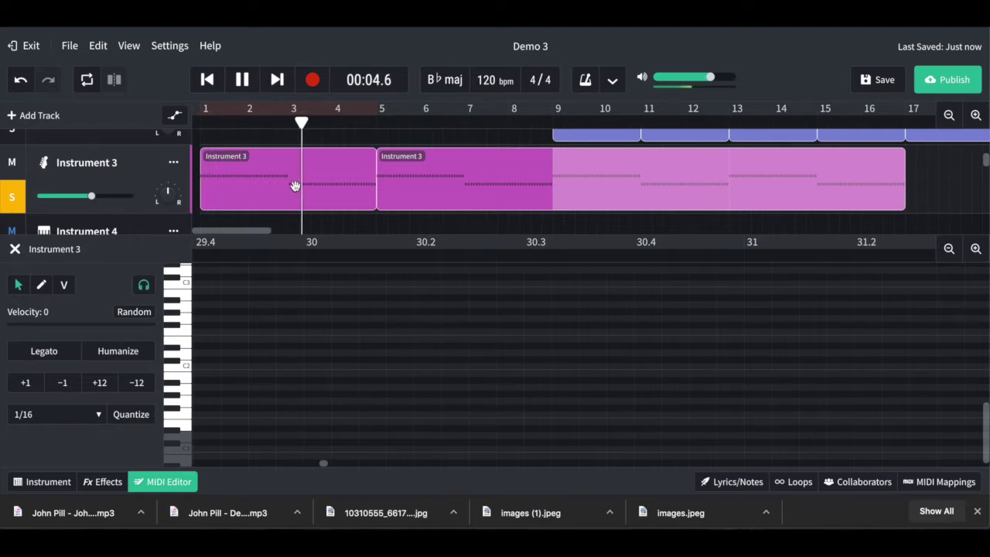
pyautogui.press('space')
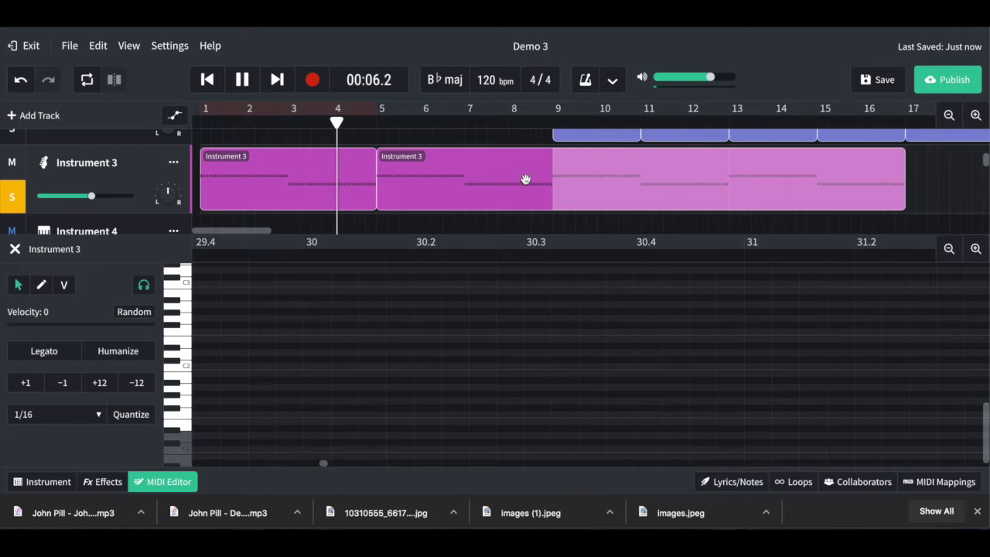
# Step: Solo the Instrument chord track and close the MIDI editor
pyautogui.hscroll(2, 527, 180)
pyautogui.scroll(5, 527, 180)
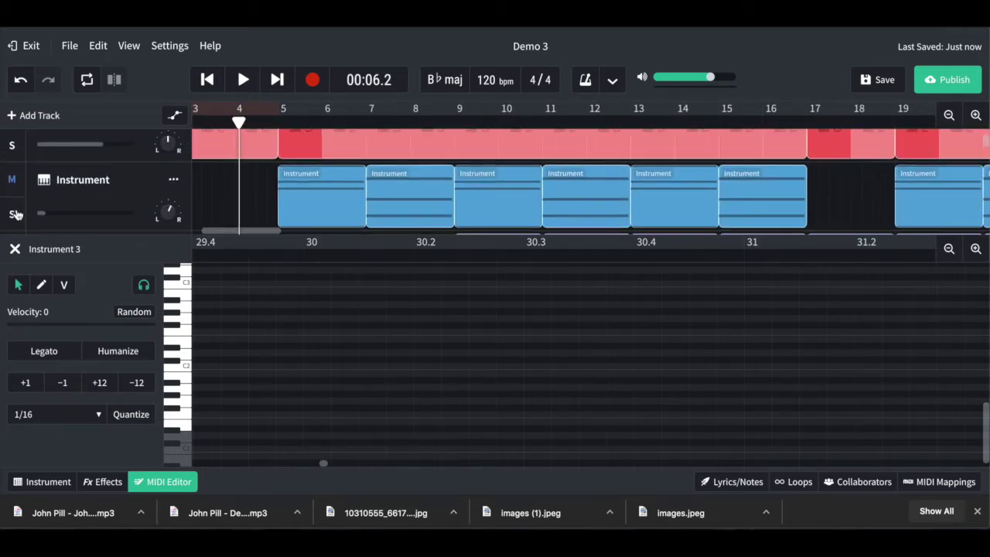
pyautogui.click(54, 164)
pyautogui.click(12, 116)
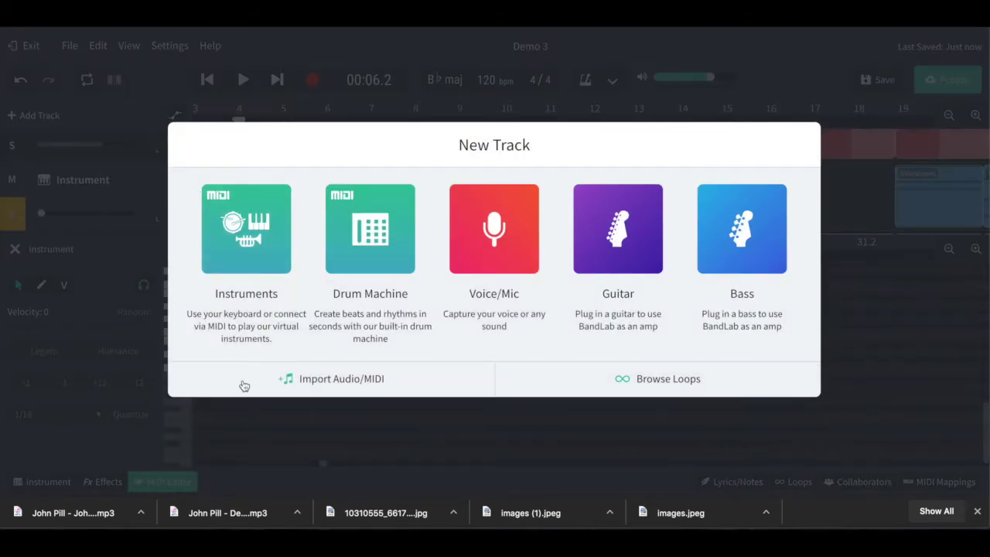
pyautogui.click(358, 409)
pyautogui.click(16, 249)
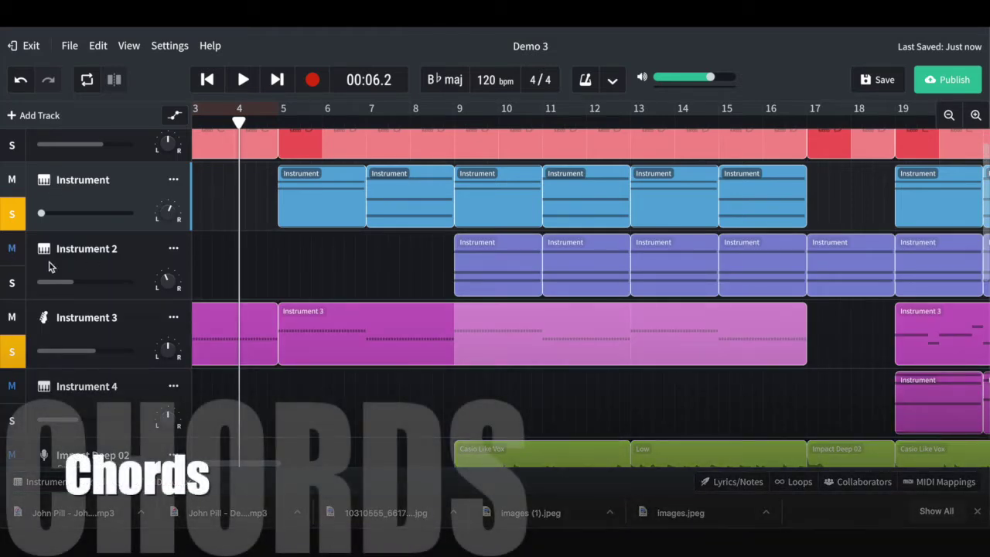
# Step: Show the Instrument track's Atmosphere Pad settings and play back its chords from bar 4
pyautogui.click(46, 482)
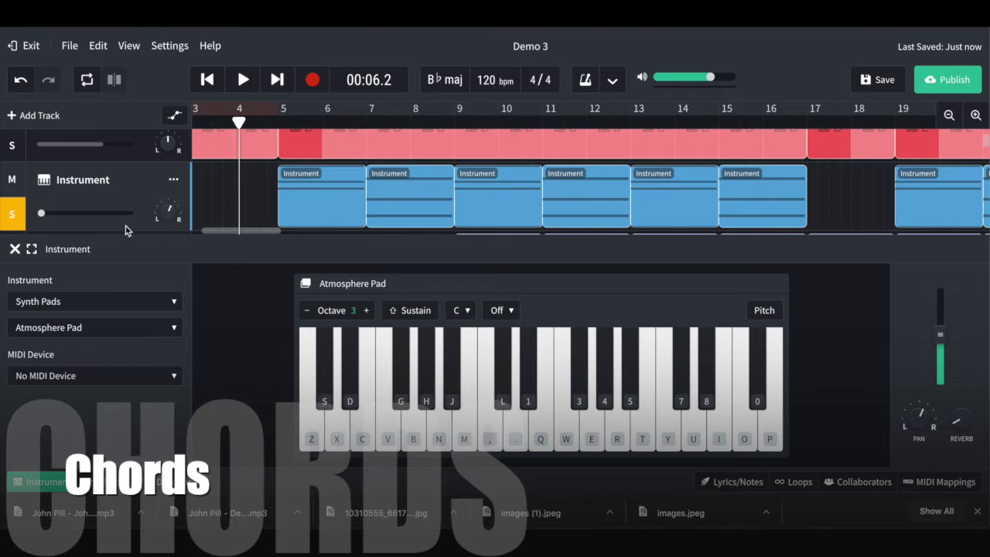
pyautogui.press('space')
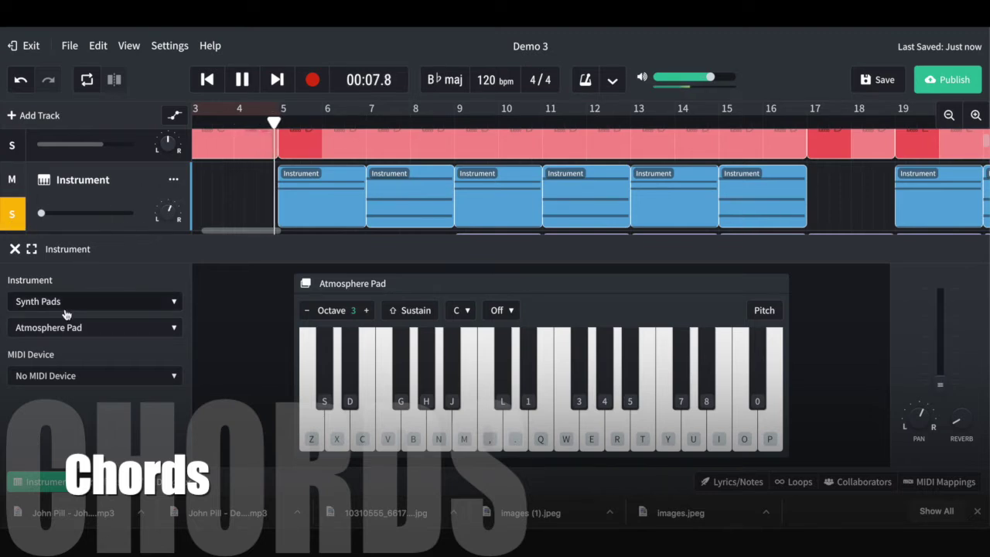
pyautogui.click(15, 249)
pyautogui.press('space')
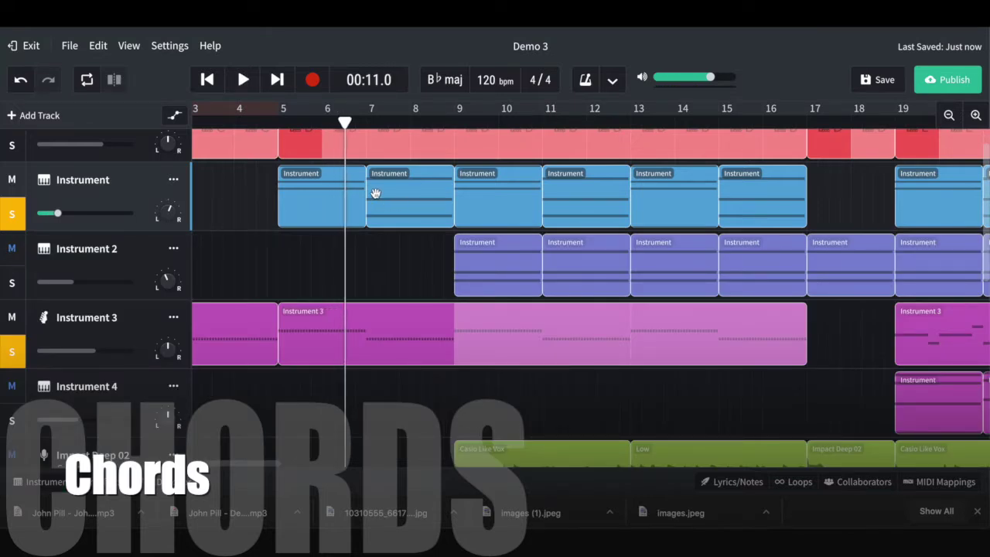
# Step: View the bar 5 Instrument clip in the MIDI editor and turn off the track's solo
pyautogui.doubleClick(315, 201)
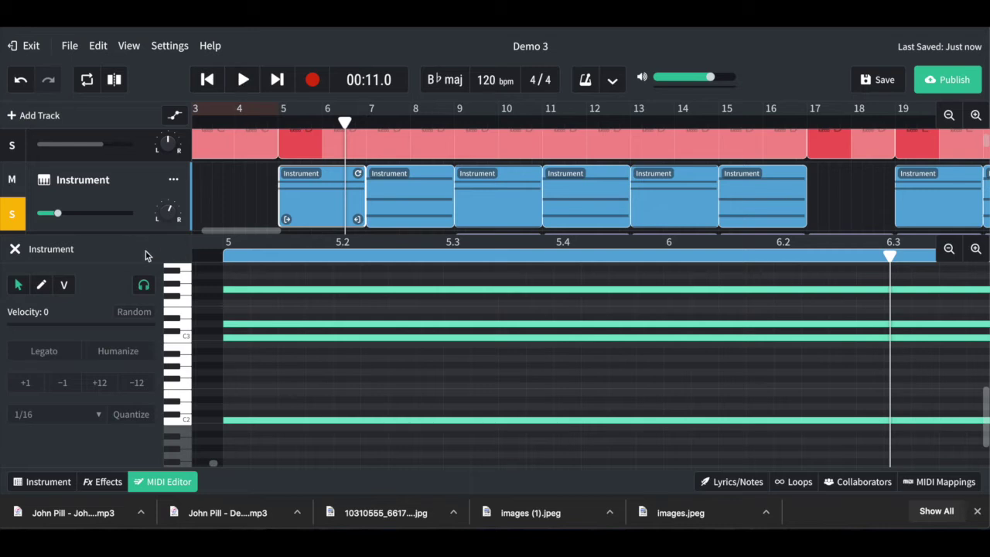
pyautogui.click(3, 213)
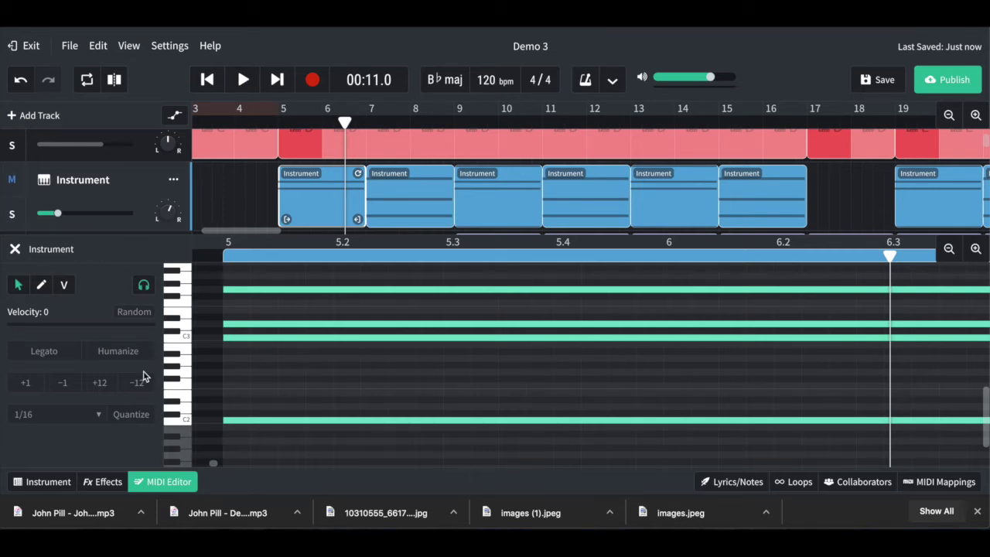
pyautogui.click(15, 249)
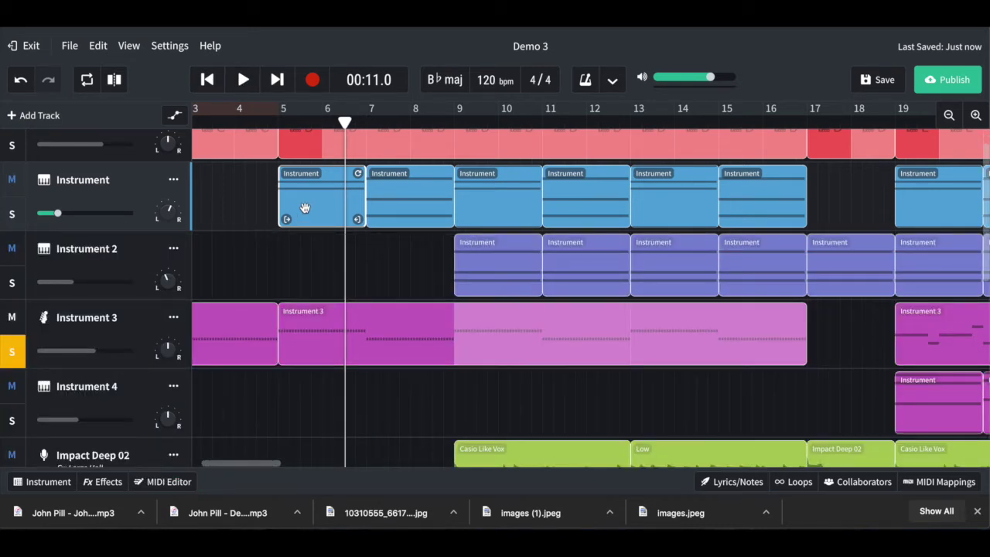
# Step: Return to the project start and play the notes C, D and G on the Instrument track's Atmosphere Pad keyboard
pyautogui.click(37, 481)
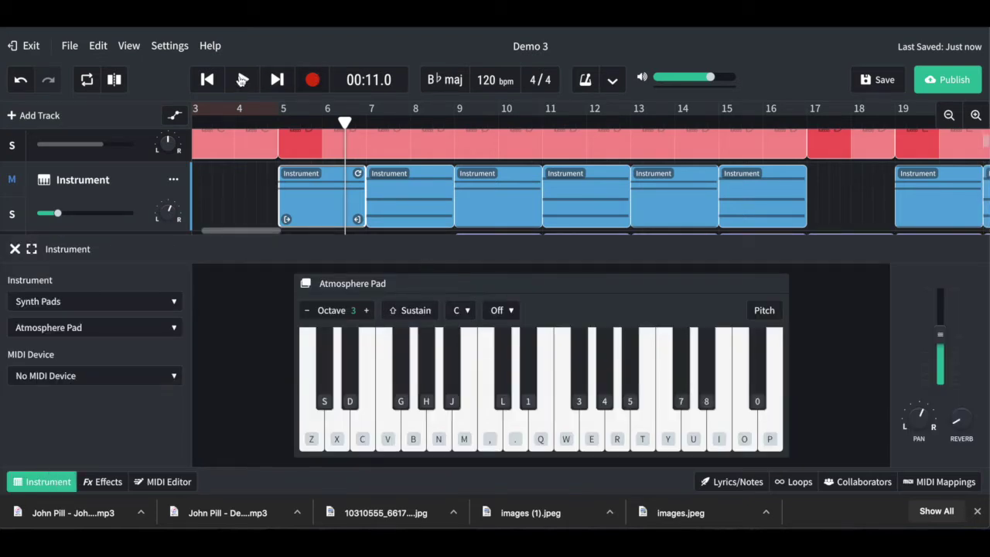
pyautogui.click(207, 80)
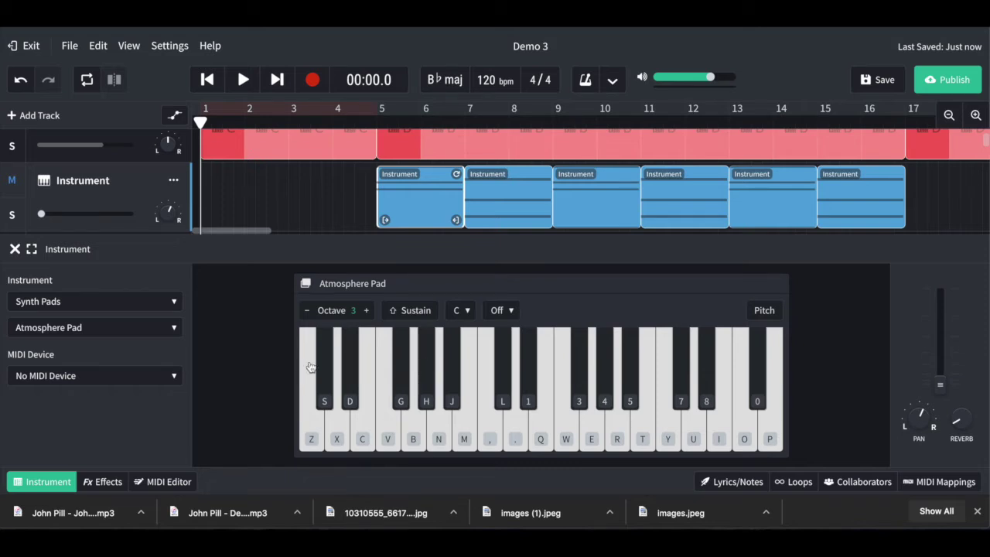
pyautogui.click(416, 281)
pyautogui.press('z')
pyautogui.press('x')
pyautogui.press('b')
pyautogui.press('z')
pyautogui.press('x')
pyautogui.press('b')
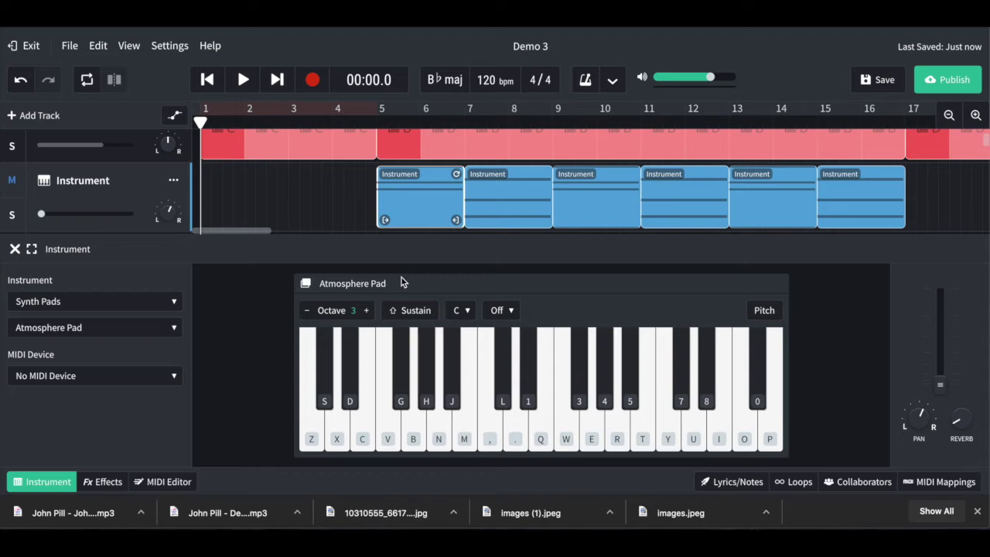
pyautogui.press('b')
pyautogui.press('z')
pyautogui.press('x')
# Step: Examine the chord notes of the bar 5 Instrument clip and the chord change at bar 7 in the MIDI editor
pyautogui.scroll(-2, 276, 221)
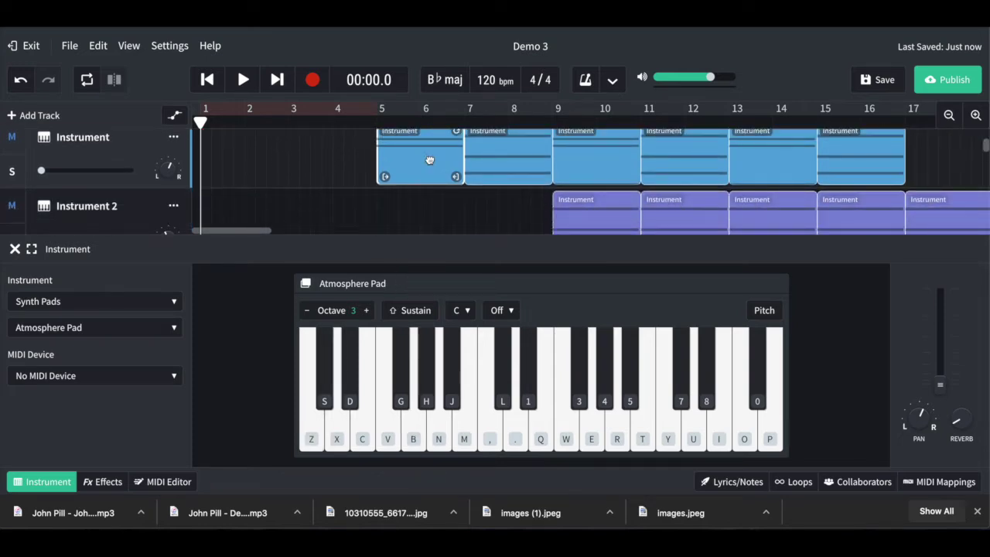
pyautogui.doubleClick(429, 159)
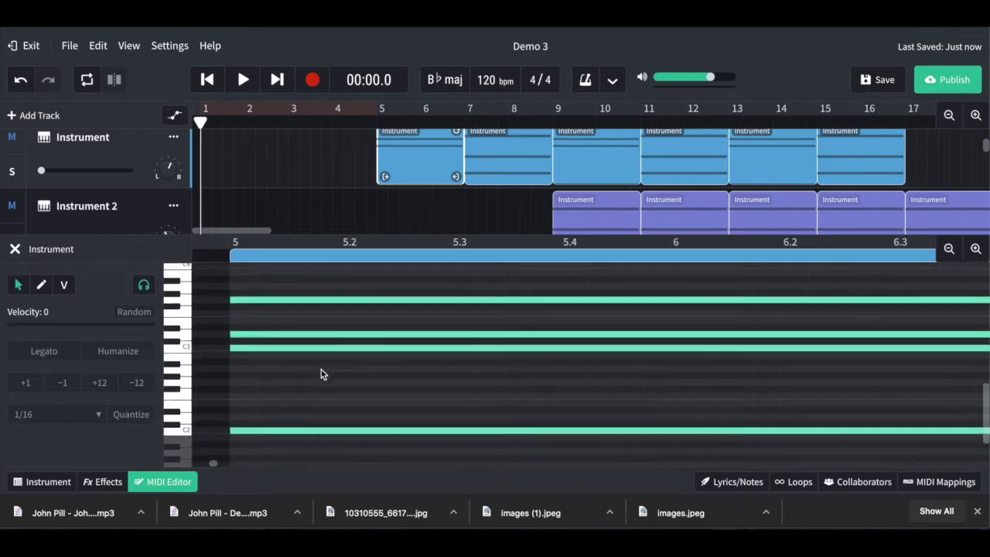
pyautogui.scroll(-1, 394, 388)
pyautogui.hscroll(5, 395, 388)
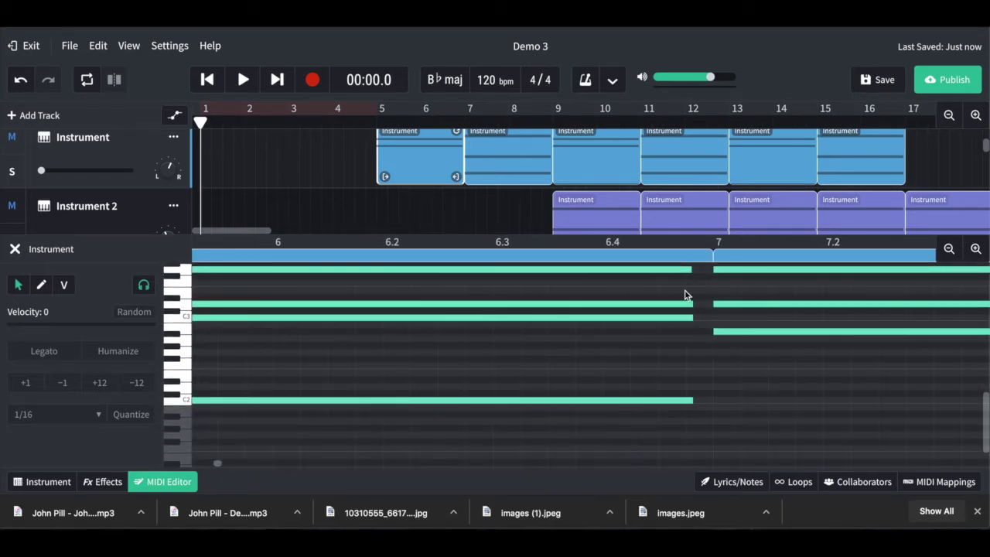
pyautogui.hscroll(-5, 417, 402)
pyautogui.scroll(1, 417, 402)
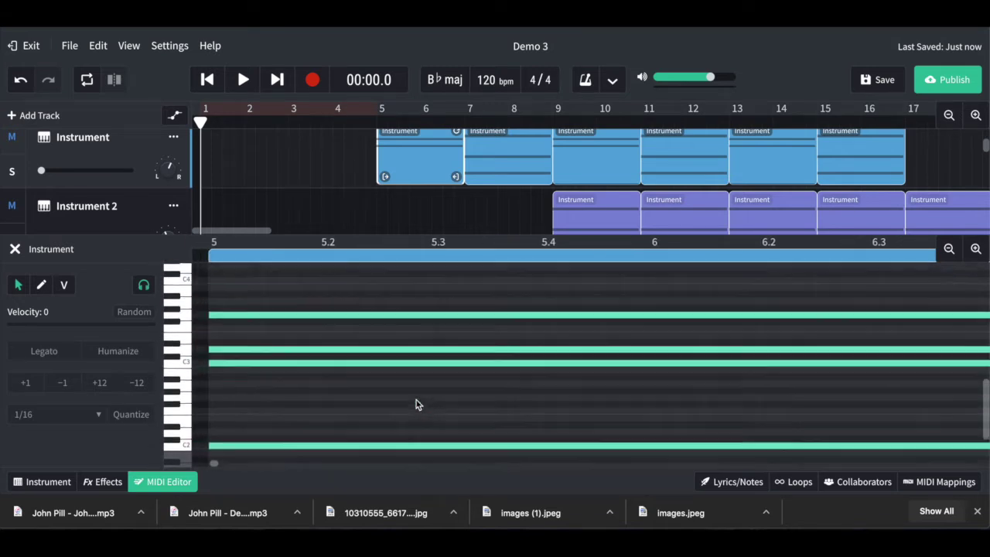
pyautogui.scroll(1, 416, 403)
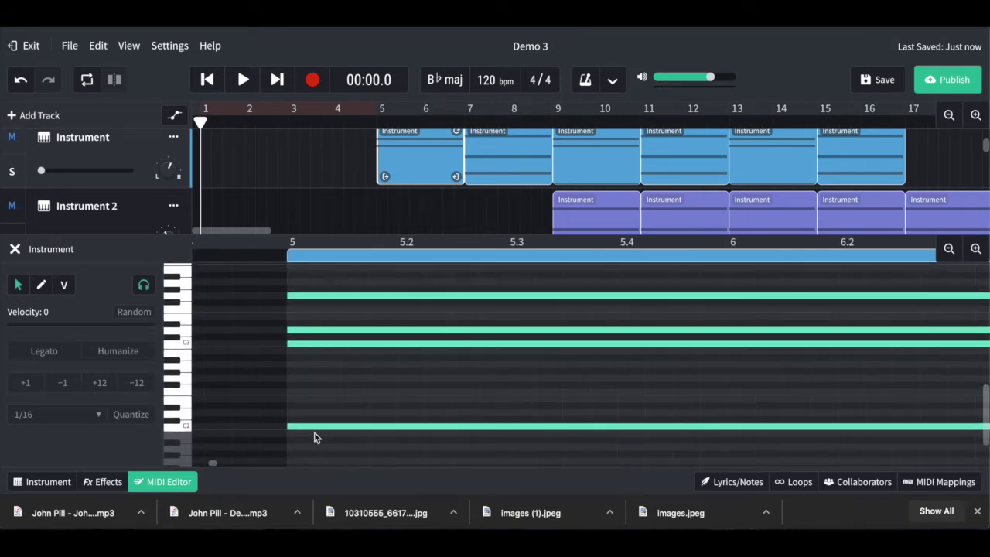
# Step: Select the chord's low C2 note, examine the pad's playable pitch range, and close the MIDI editor
pyautogui.click(318, 428)
pyautogui.scroll(-3, 359, 352)
pyautogui.hscroll(-3, 360, 353)
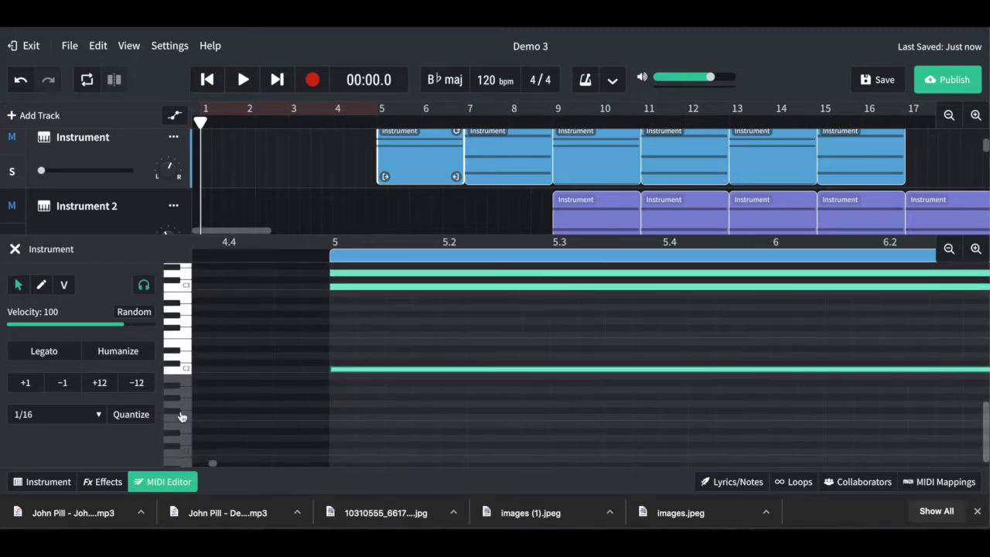
pyautogui.scroll(10, 299, 325)
pyautogui.hscroll(-2, 298, 324)
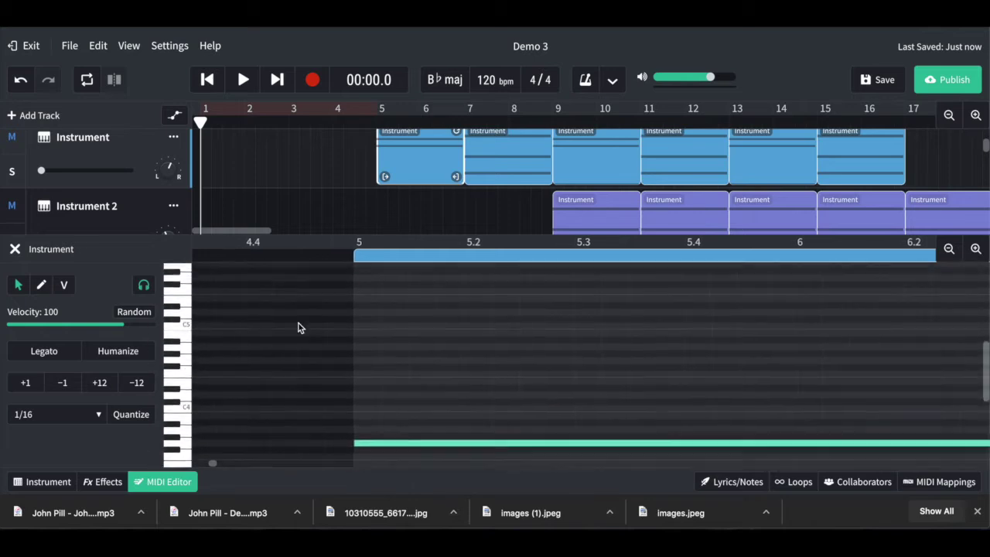
pyautogui.scroll(7, 299, 327)
pyautogui.hscroll(-2, 299, 327)
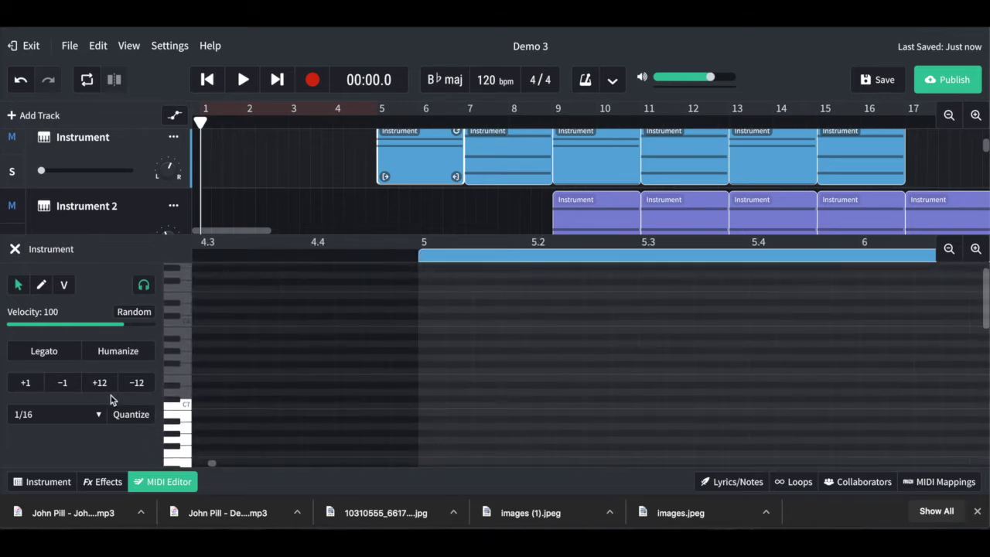
pyautogui.scroll(-15, 355, 399)
pyautogui.hscroll(5, 355, 398)
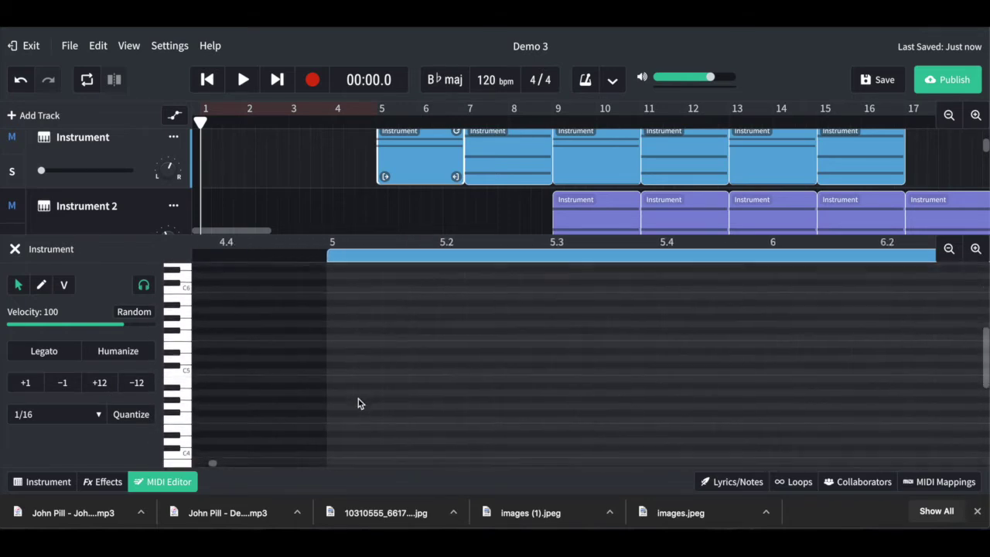
pyautogui.scroll(-3, 356, 401)
pyautogui.hscroll(-1, 325, 391)
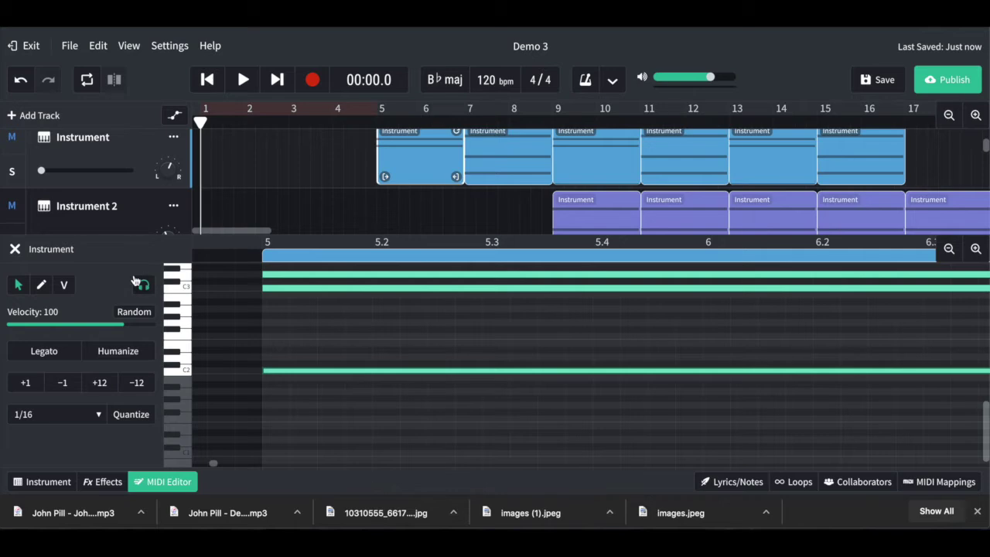
pyautogui.click(14, 249)
# Step: Copy the bar 5 Instrument clip onto the Instrument 2 track without moving its automation, and delete the copy
pyautogui.scroll(3, 391, 226)
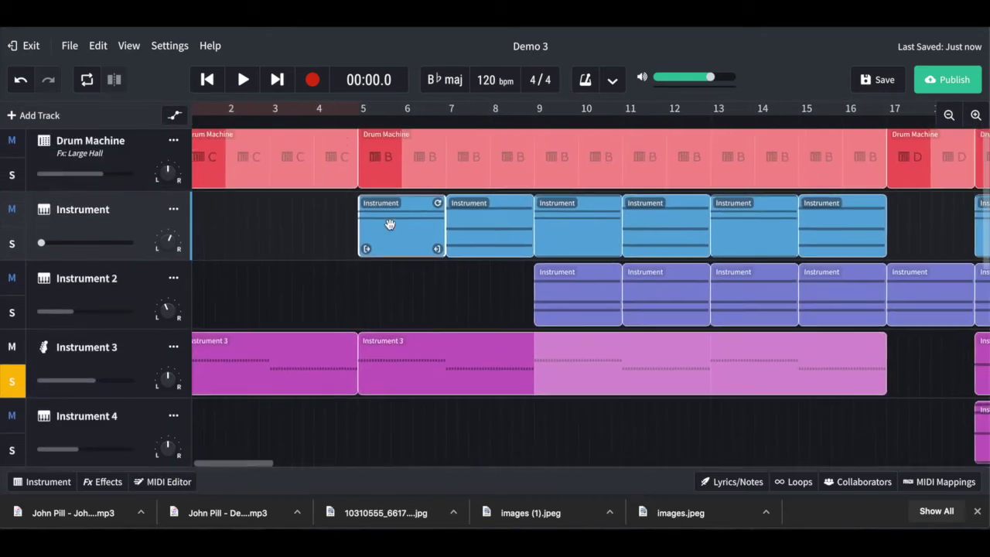
pyautogui.scroll(-1, 394, 221)
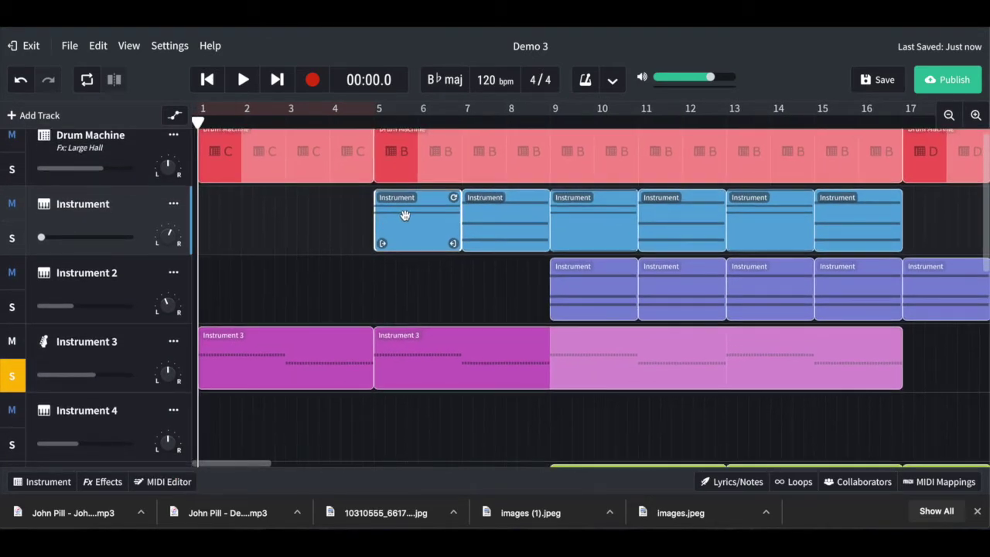
pyautogui.moveTo(411, 216); pyautogui.dragTo(415, 285)
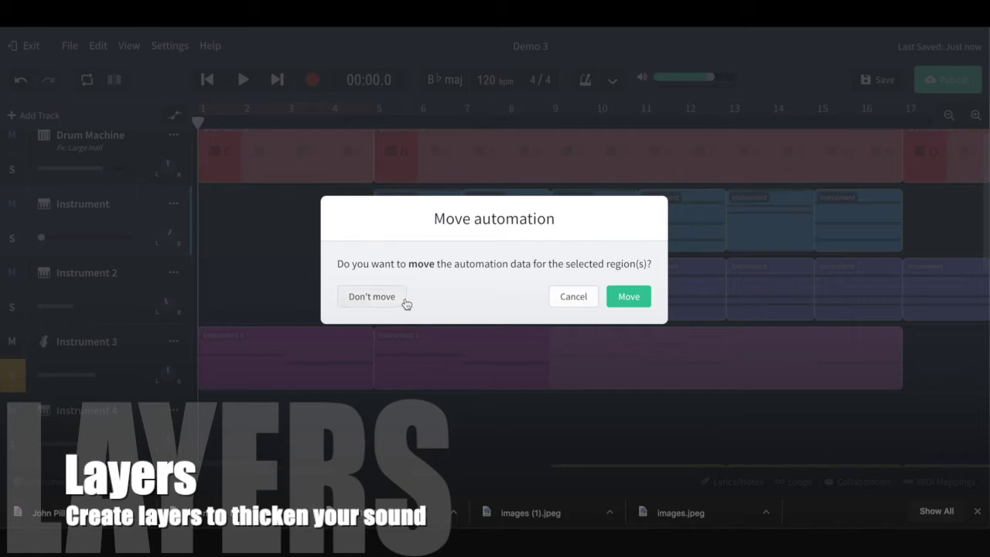
pyautogui.click(377, 299)
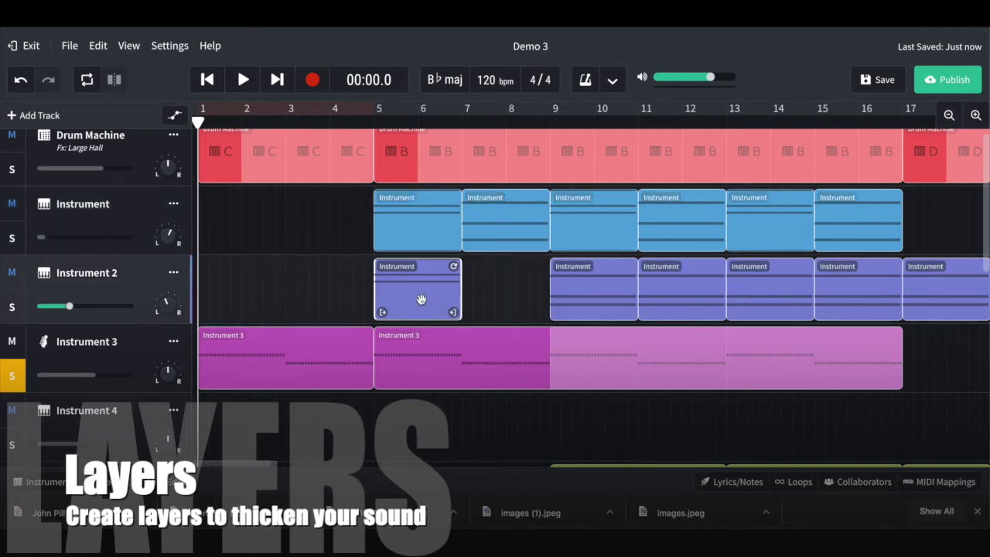
pyautogui.press('Delete')
# Step: Play back from bar 5 with Instrument soloed, turning off Instrument 3's solo and adding Instrument 2 to compare the layers
pyautogui.click(14, 239)
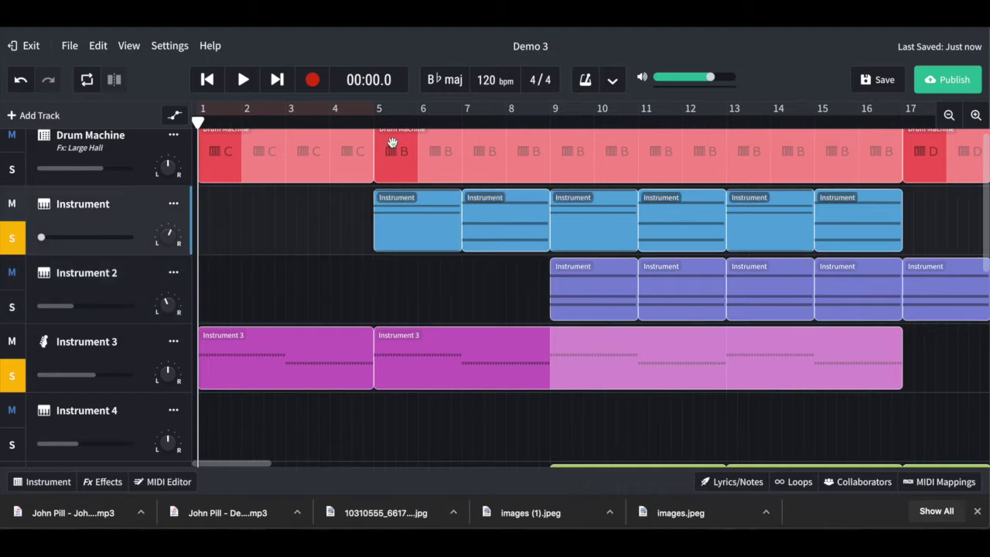
pyautogui.click(367, 128)
pyautogui.press('space')
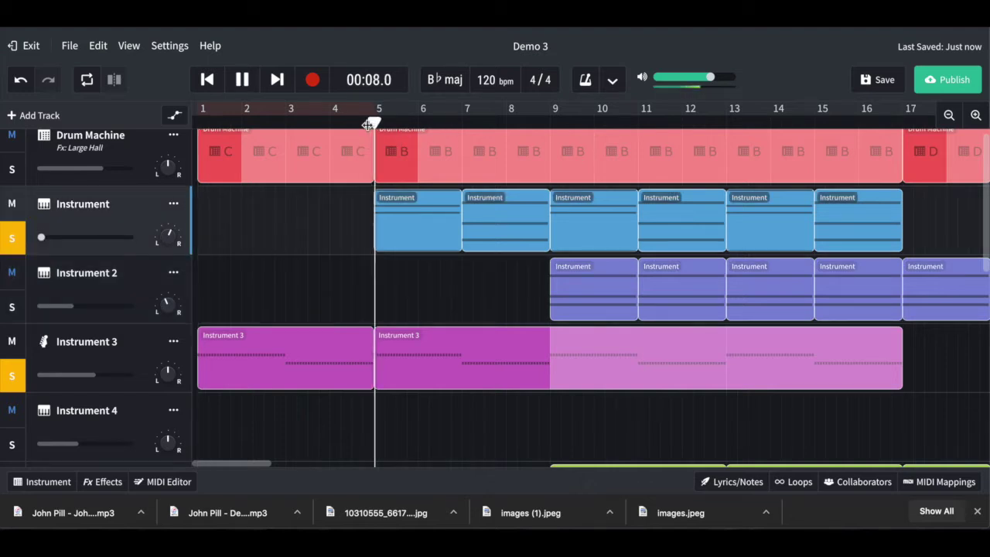
pyautogui.click(13, 379)
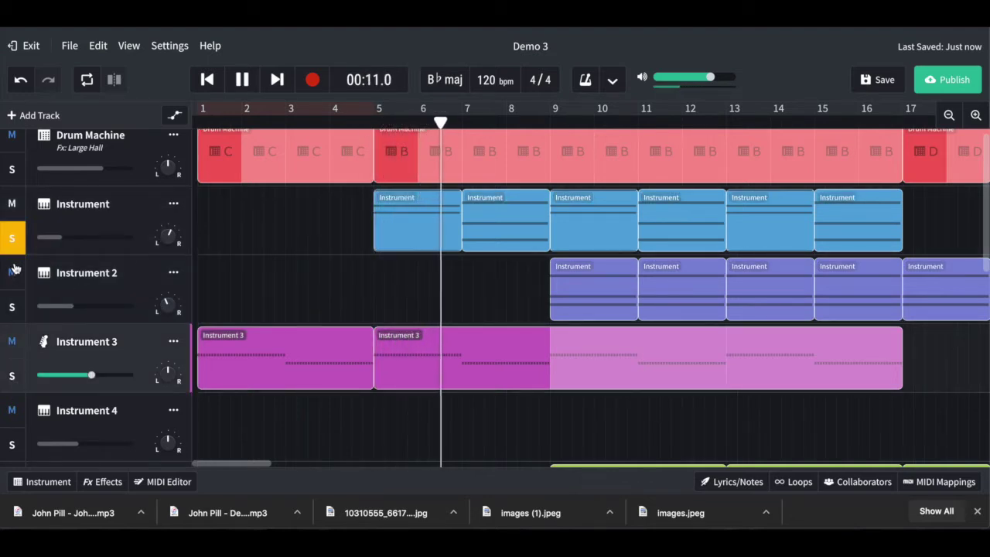
pyautogui.click(12, 307)
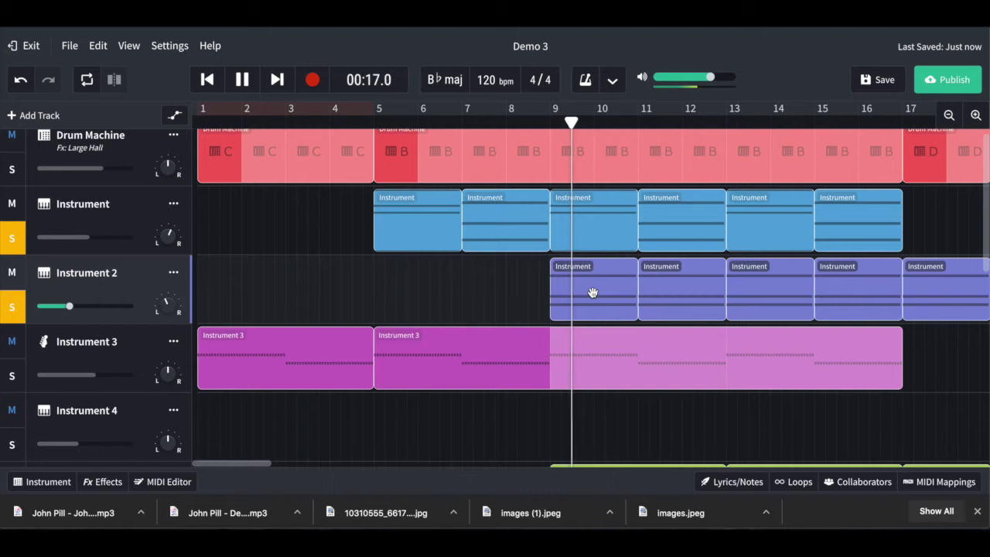
pyautogui.press('space')
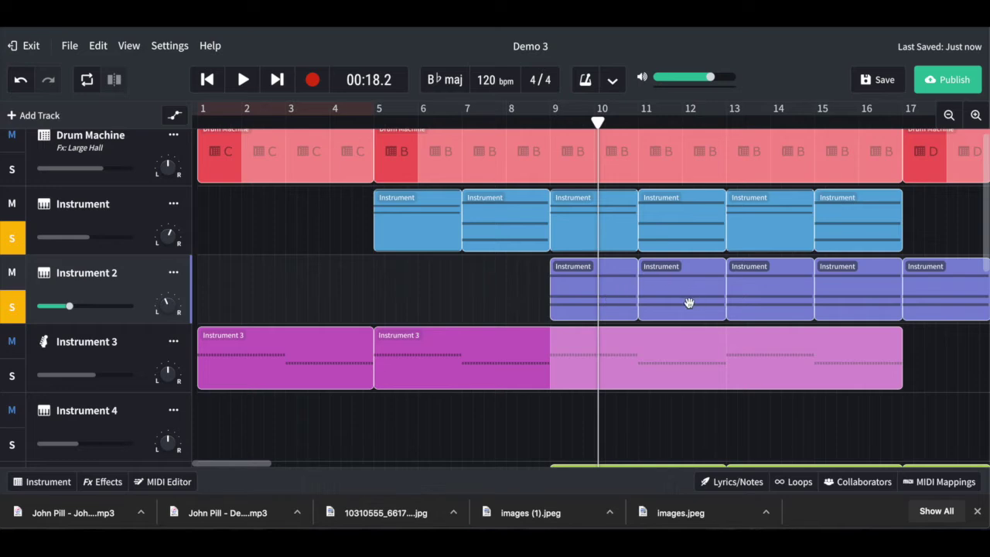
# Step: Turn off the solo on the Instrument 2 and Instrument tracks
pyautogui.click(15, 310)
pyautogui.click(12, 237)
pyautogui.scroll(-2, 519, 270)
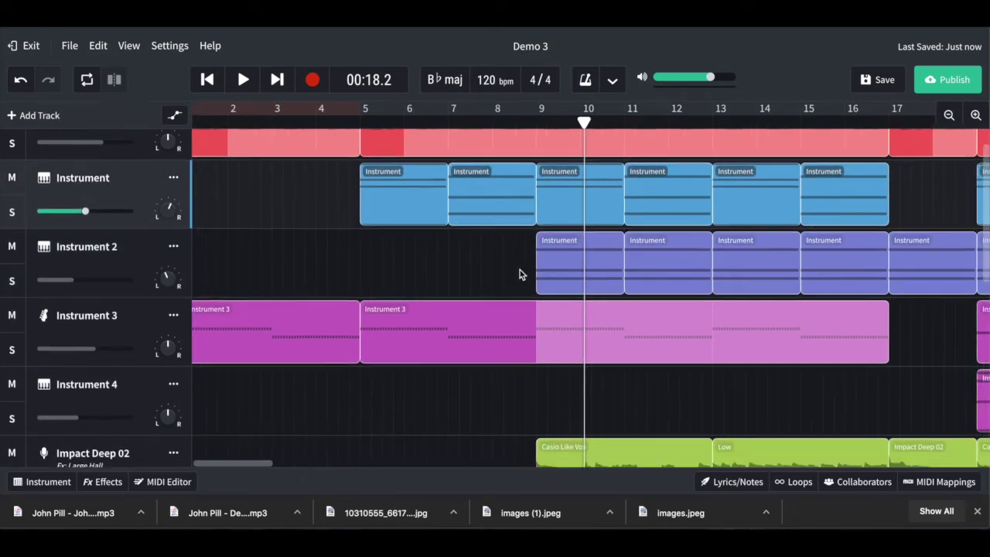
# Step: Play back from bar 9 with the Drum Machine, Instrument, Instrument 2 and Instrument 3 tracks soloed
pyautogui.hscroll(1, 520, 270)
pyautogui.scroll(2, 520, 270)
pyautogui.scroll(-2, 520, 270)
pyautogui.scroll(-2, 520, 270)
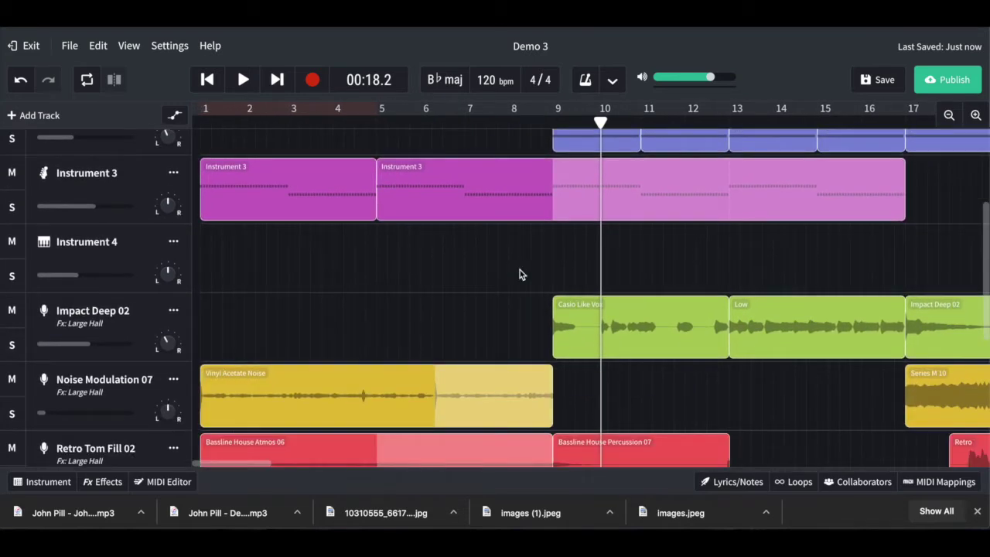
pyautogui.scroll(3, 521, 274)
pyautogui.scroll(1, 554, 229)
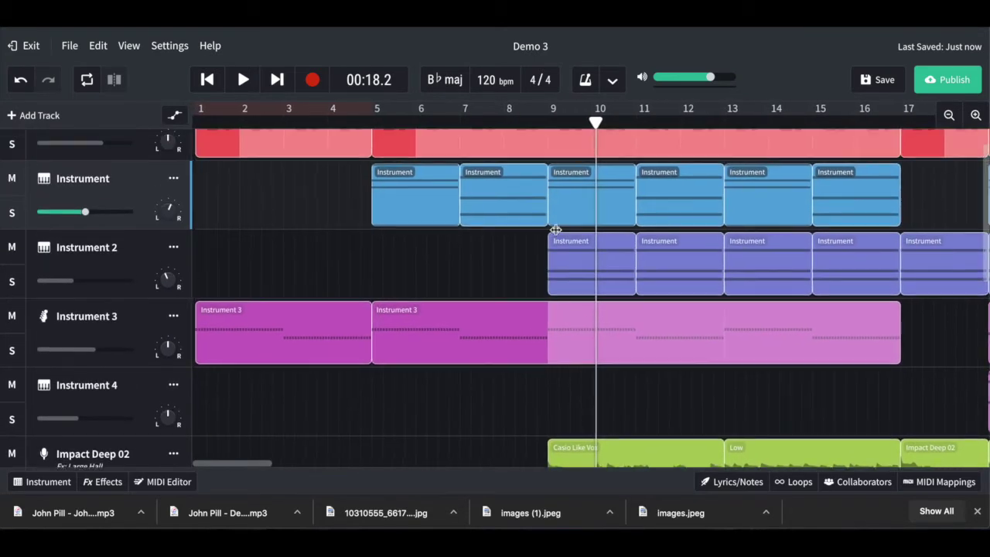
pyautogui.hscroll(1, 554, 228)
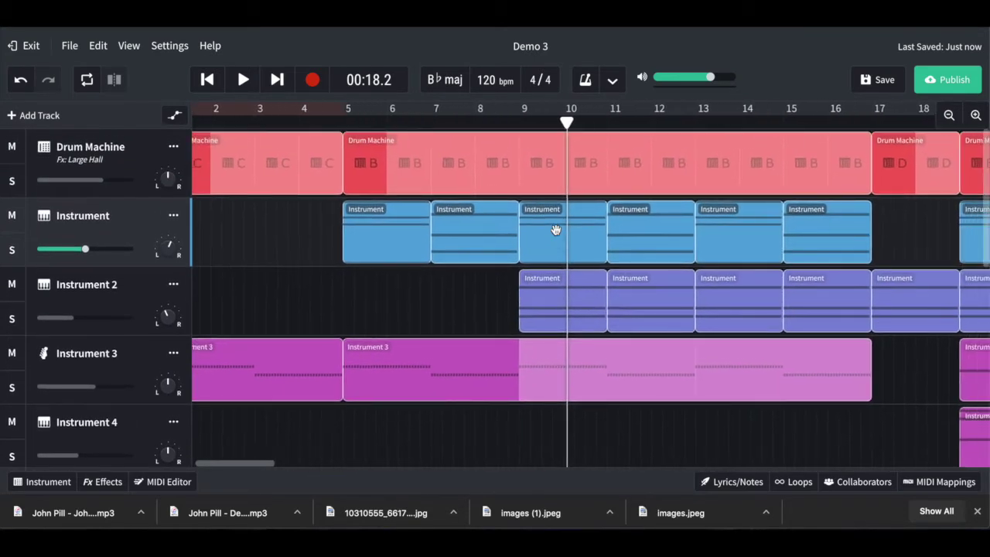
pyautogui.click(502, 119)
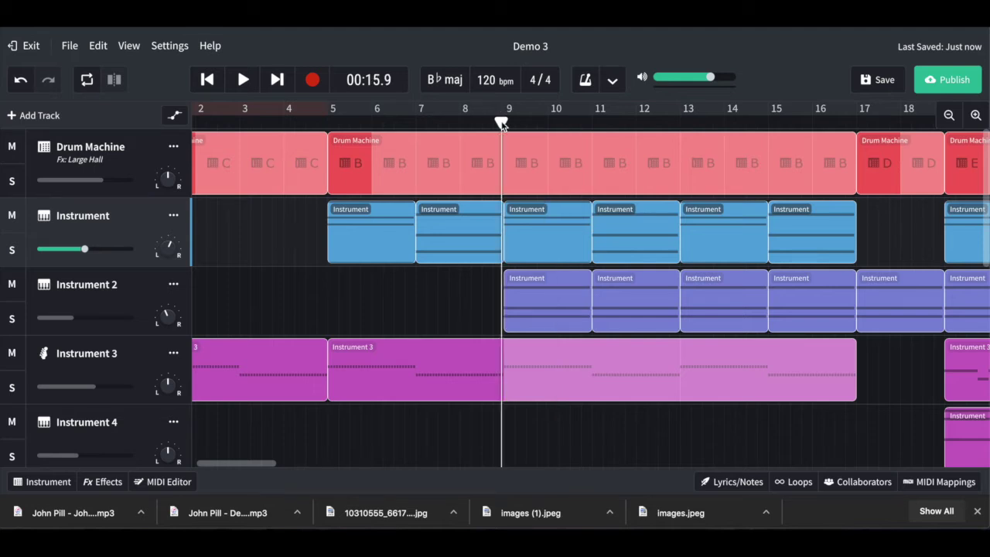
pyautogui.click(6, 184)
pyautogui.click(8, 250)
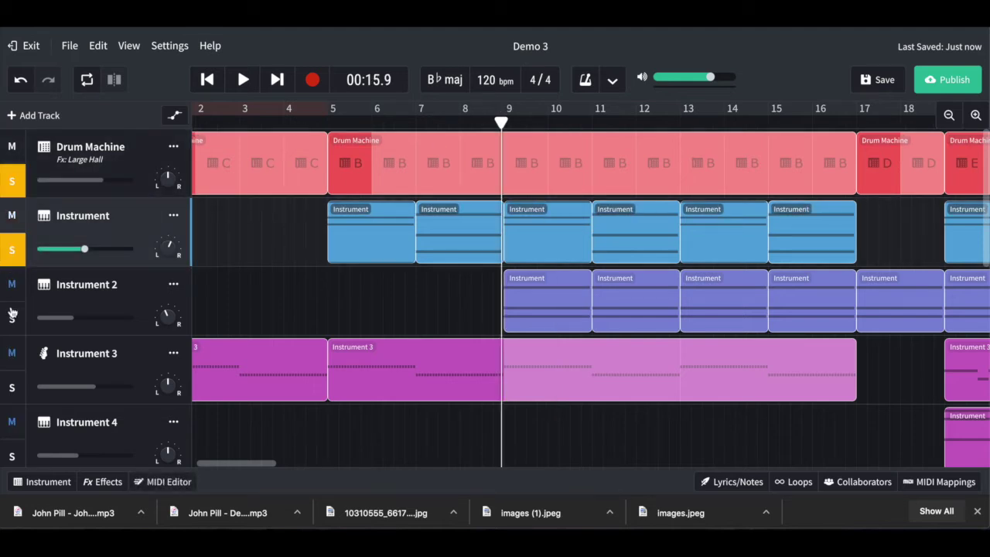
pyautogui.click(12, 332)
pyautogui.click(18, 387)
pyautogui.press('space')
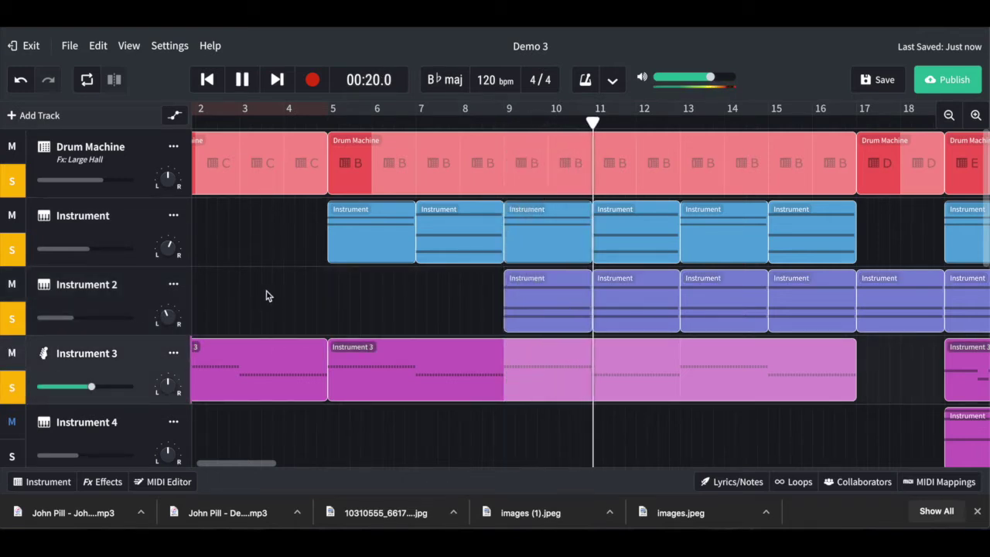
pyautogui.press('space')
# Step: Turn off the solo on the Instrument 3, Instrument 2, Instrument and Drum Machine tracks
pyautogui.click(12, 375)
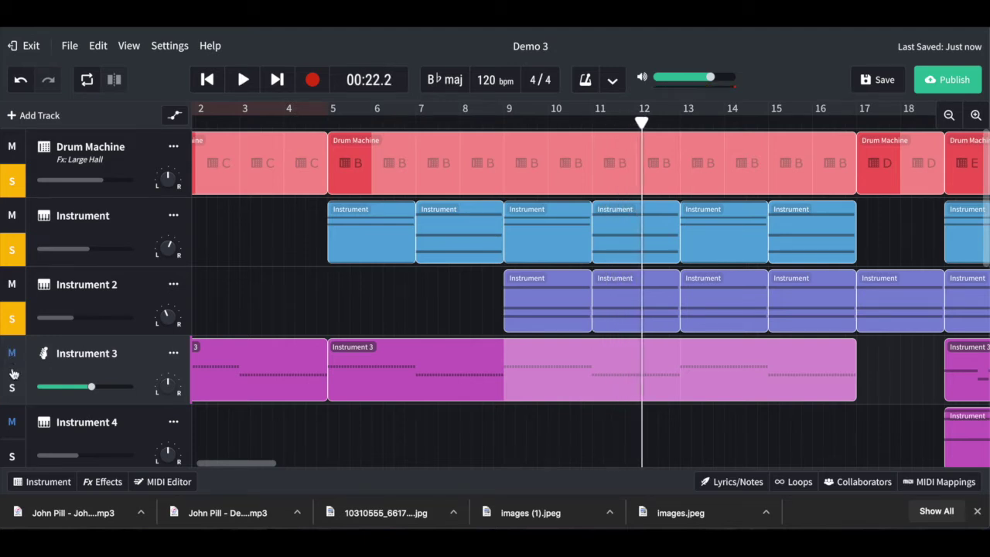
pyautogui.click(14, 317)
pyautogui.click(11, 249)
pyautogui.click(11, 181)
# Step: Examine the arrangement's audio loop tracks, from Impact Deep 02 through Bounce Percussion 07
pyautogui.hscroll(3, 445, 347)
pyautogui.scroll(-1, 445, 347)
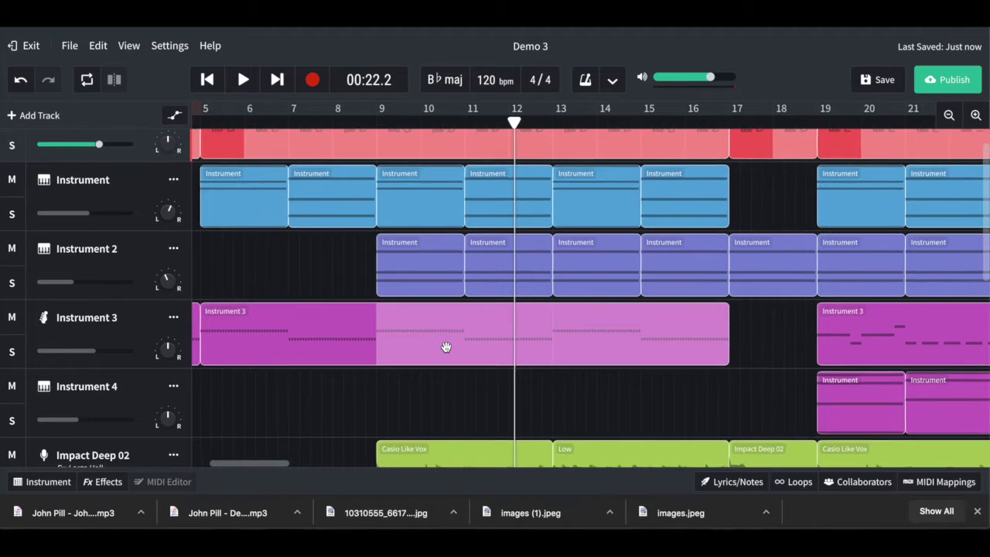
pyautogui.scroll(1, 445, 347)
pyautogui.hscroll(3, 446, 347)
pyautogui.scroll(-3, 446, 347)
pyautogui.hscroll(-3, 445, 347)
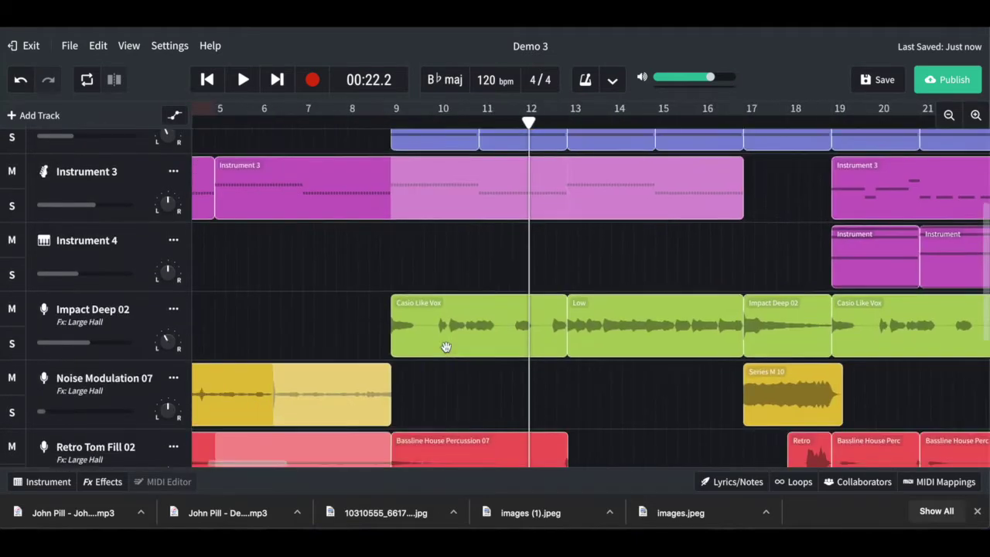
pyautogui.hscroll(-3, 447, 346)
pyautogui.scroll(-3, 446, 347)
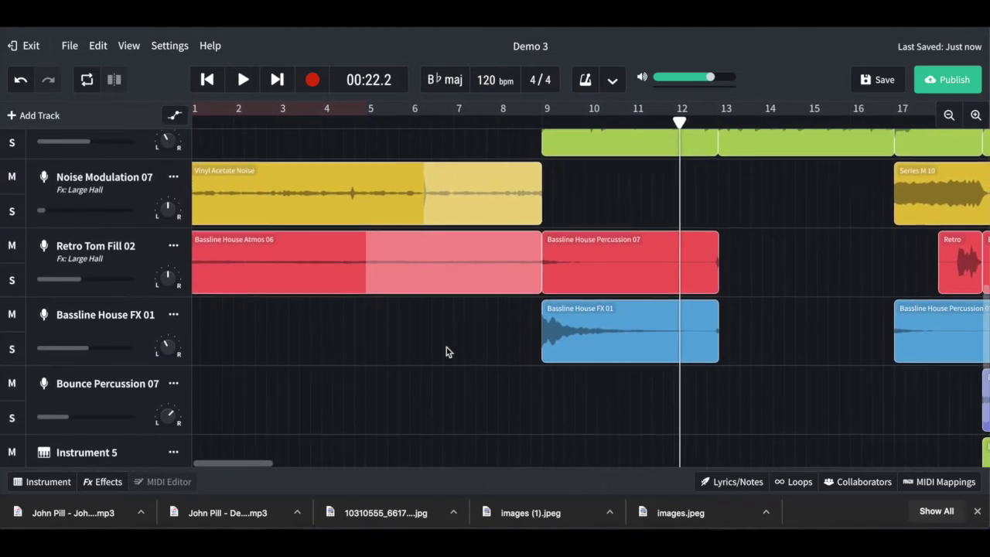
pyautogui.scroll(1, 422, 312)
pyautogui.hscroll(-1, 422, 311)
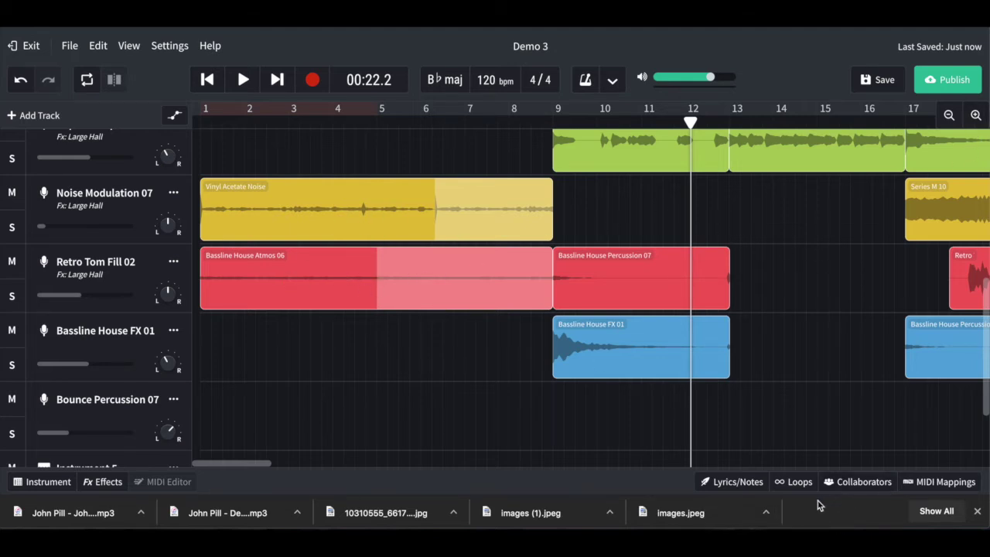
# Step: Open the loop browser, clear its percussion search and show the loop packs
pyautogui.click(801, 483)
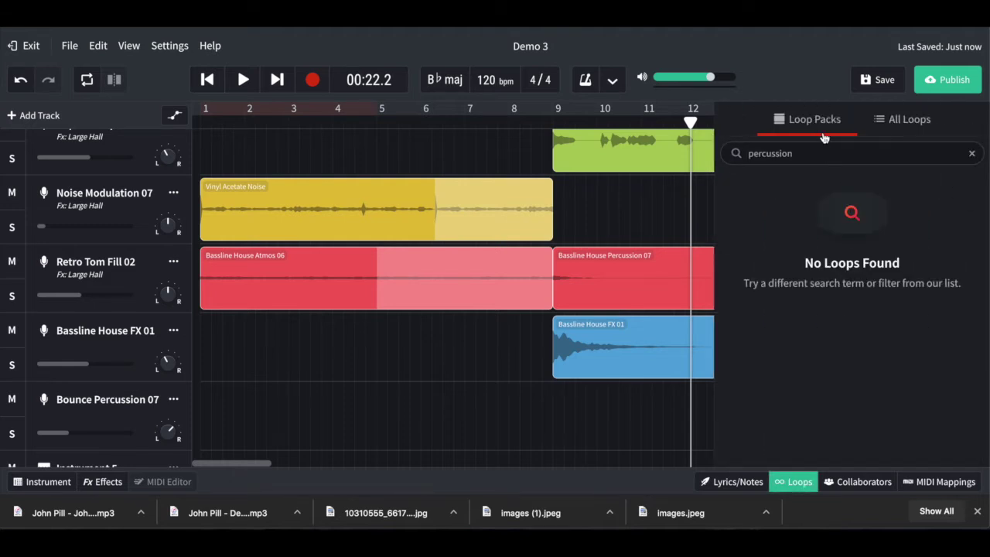
pyautogui.click(905, 120)
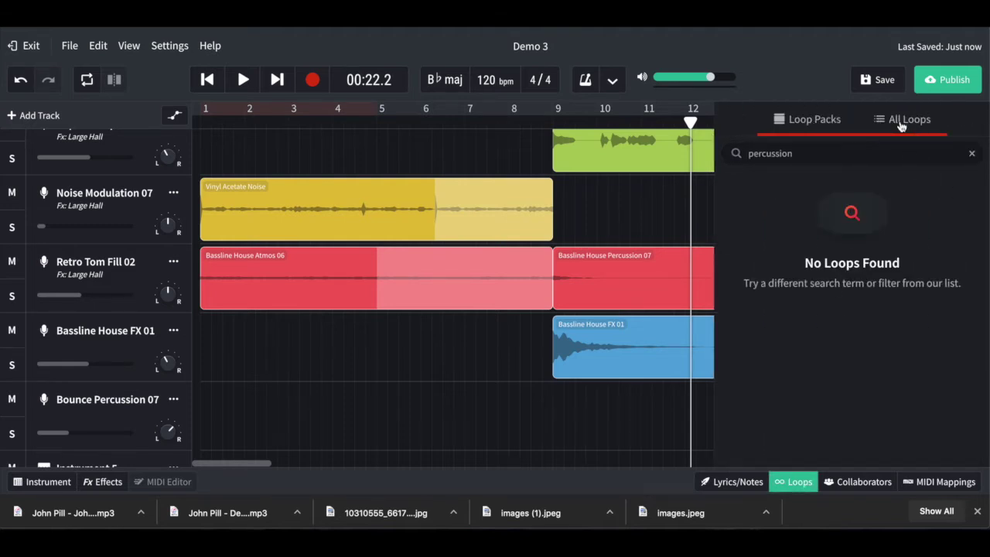
pyautogui.click(830, 124)
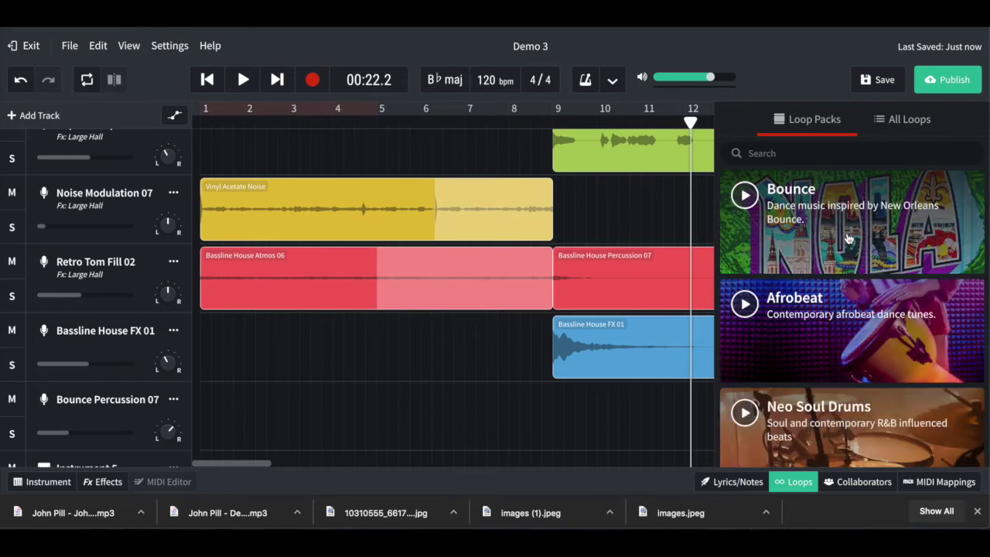
# Step: Browse the available loop packs and their style descriptions
pyautogui.scroll(-6, 861, 365)
pyautogui.scroll(-20, 862, 365)
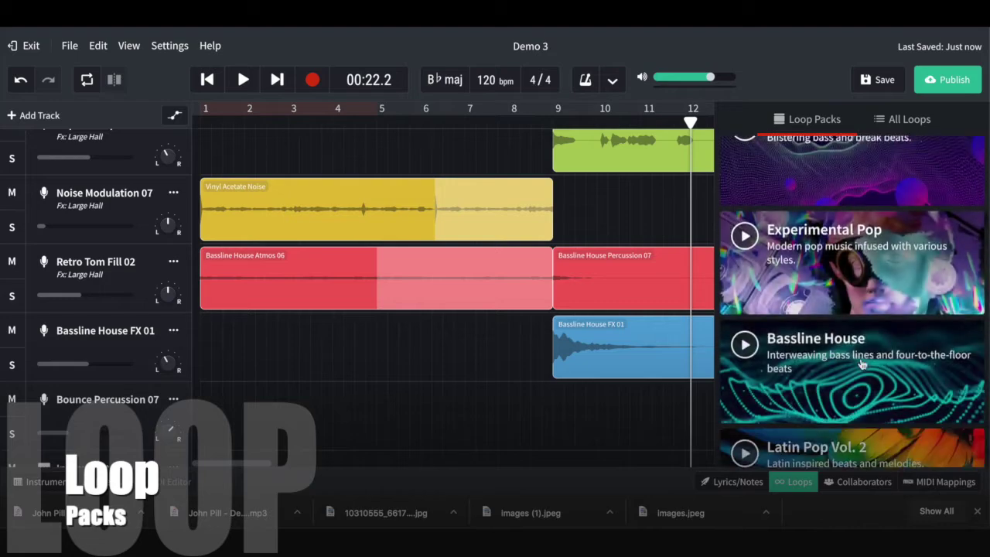
pyautogui.scroll(-15, 862, 364)
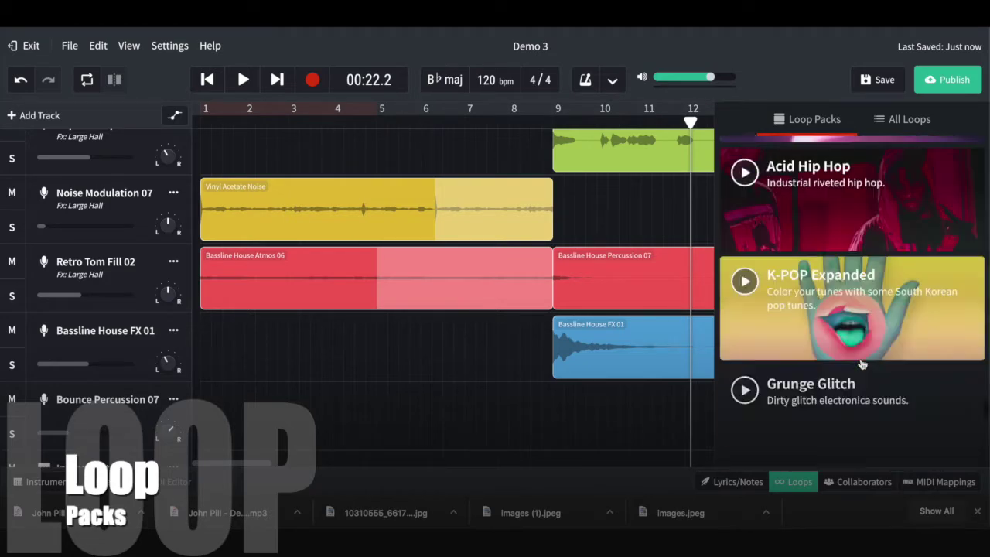
pyautogui.scroll(-3, 862, 364)
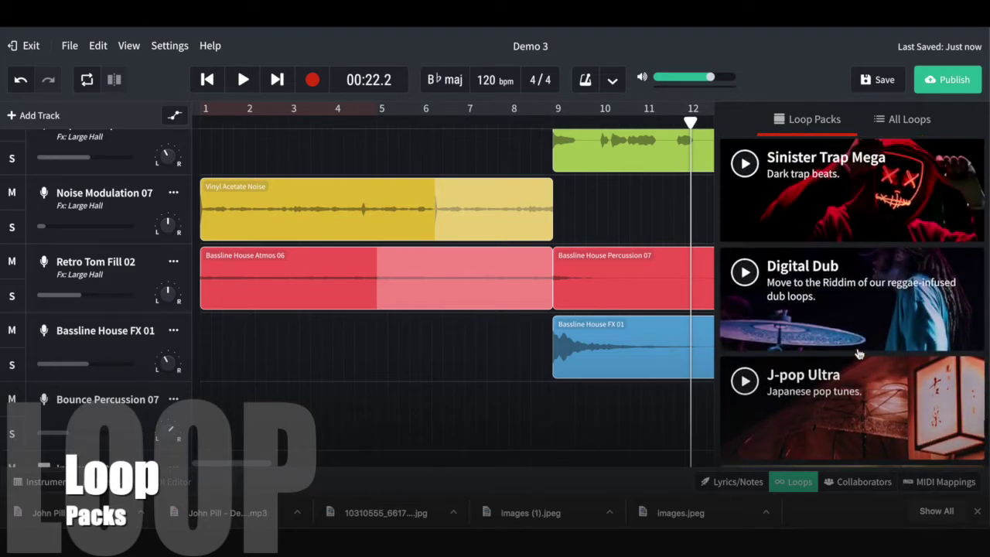
pyautogui.scroll(-6, 843, 301)
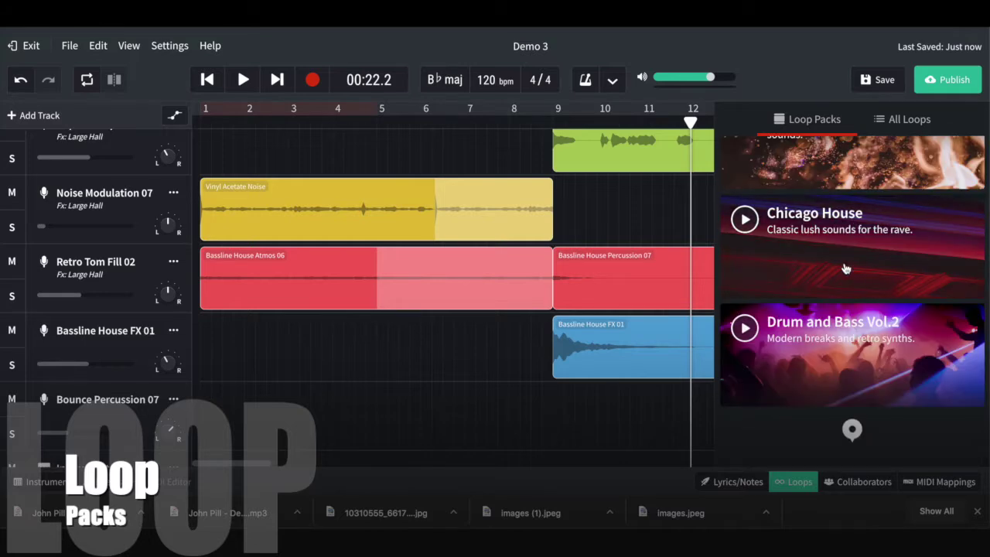
pyautogui.scroll(2, 844, 287)
pyautogui.scroll(-10, 846, 267)
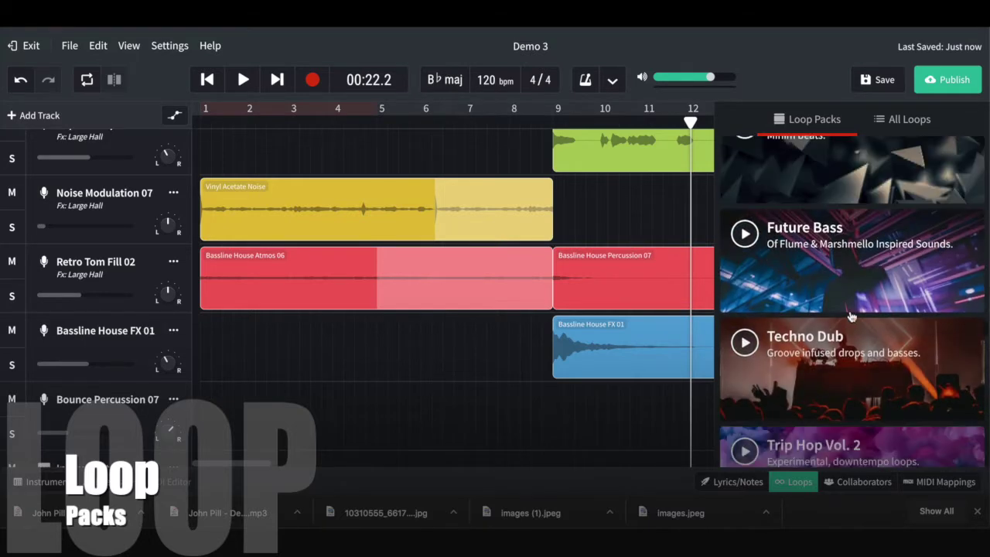
pyautogui.scroll(-10, 851, 317)
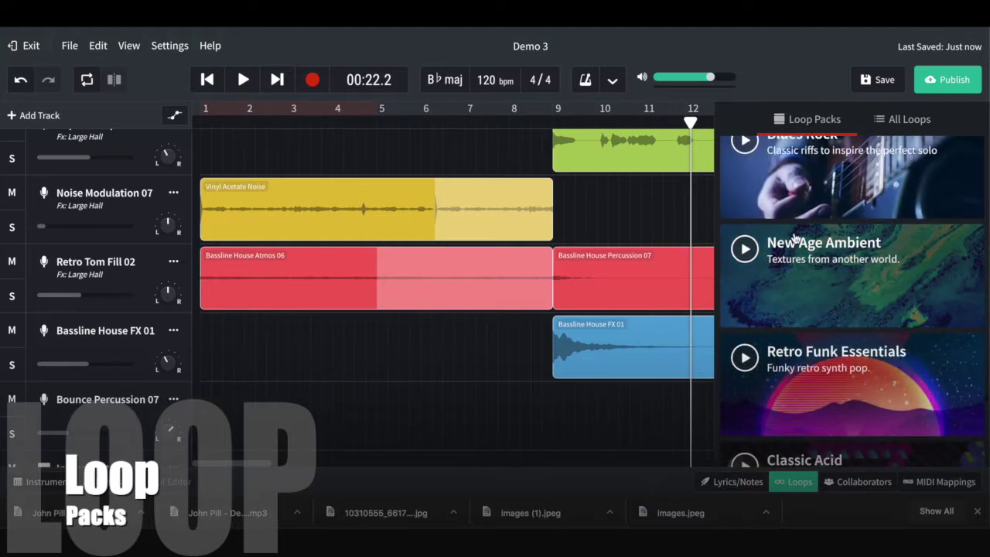
# Step: Play back the Noise Modulation 07 track soloed from bar 1, and turn off its solo
pyautogui.click(364, 371)
pyautogui.click(201, 122)
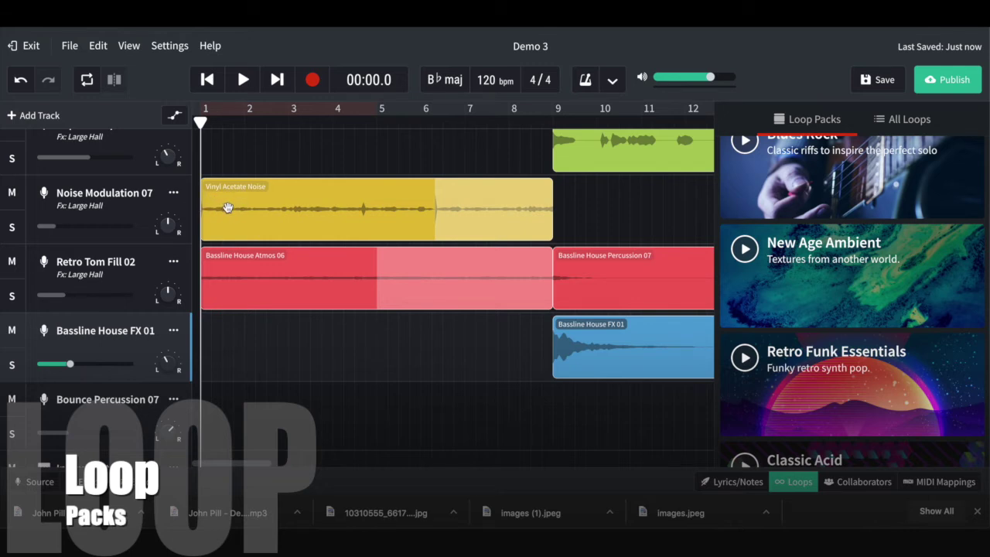
pyautogui.click(11, 229)
pyautogui.press('space')
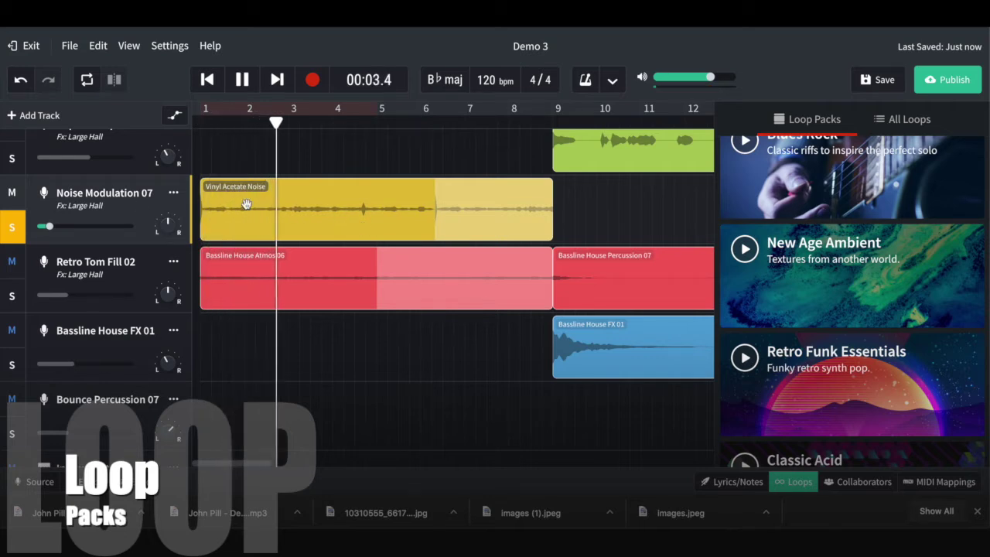
pyautogui.press('space')
pyautogui.click(20, 232)
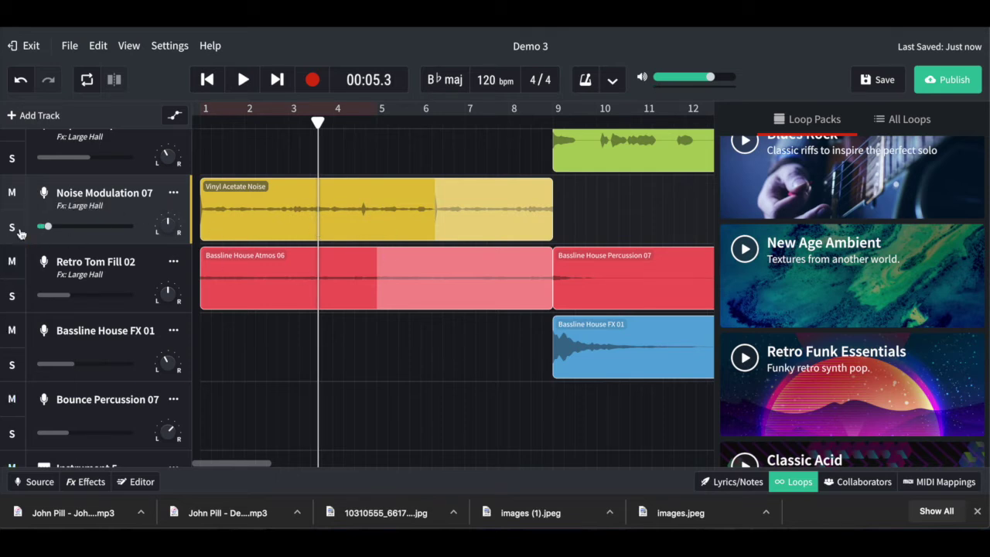
# Step: Play back the Retro Tom Fill 02 track soloed at a raised system volume, and turn off its solo
pyautogui.click(12, 295)
pyautogui.press('space')
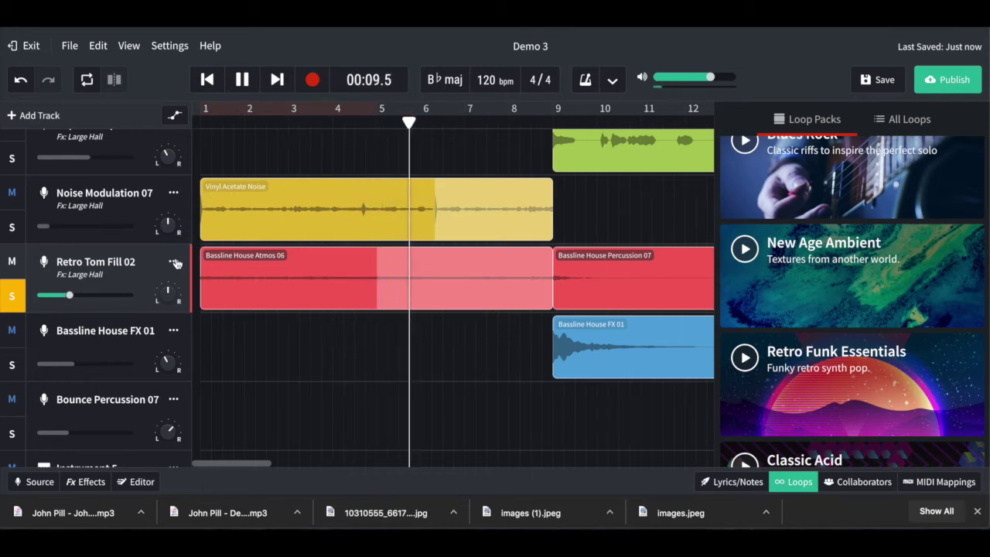
pyautogui.press('XF86AudioRaiseVolume')
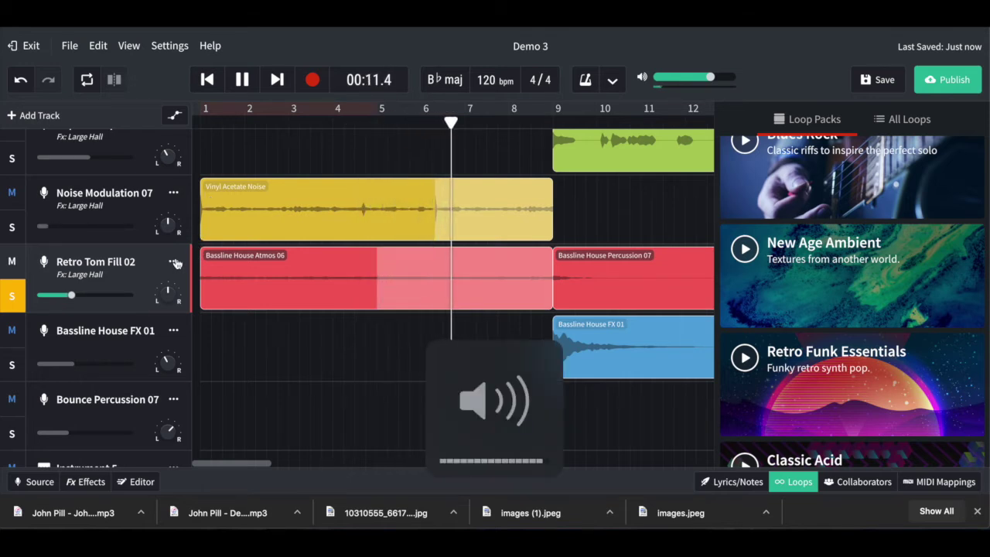
pyautogui.press('XF86AudioRaiseVolume')
pyautogui.press('space')
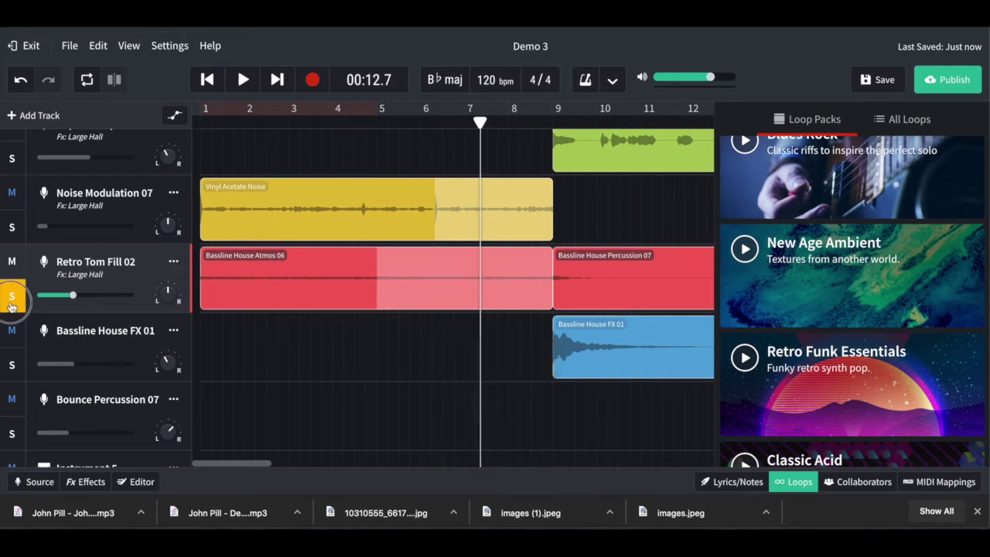
# Step: Examine how the vocal, percussion and effect loops are arranged across the audio tracks around bar 9
pyautogui.hscroll(5, 385, 272)
pyautogui.scroll(2, 384, 272)
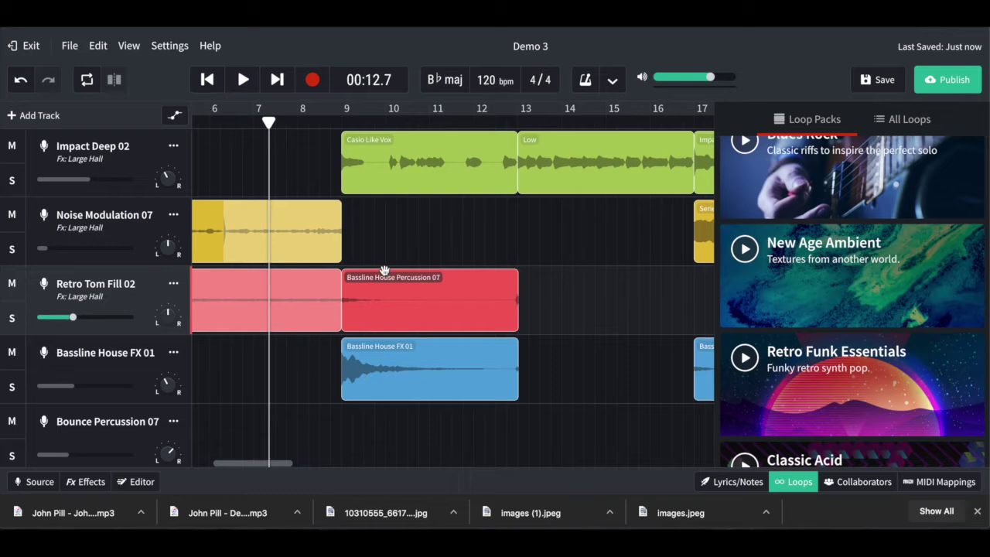
pyautogui.scroll(3, 385, 272)
pyautogui.scroll(-3, 387, 269)
pyautogui.hscroll(1, 387, 268)
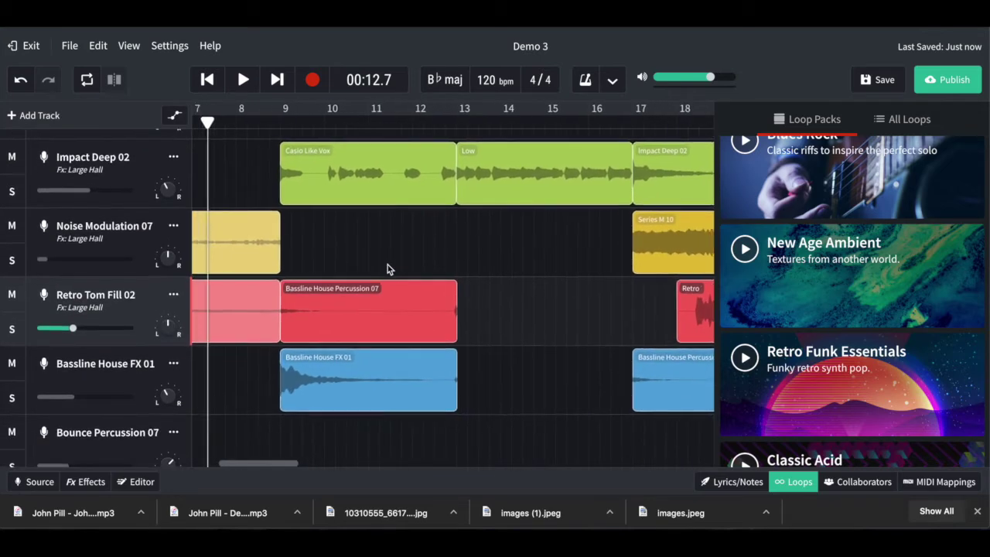
pyautogui.scroll(5, 388, 266)
pyautogui.hscroll(-2, 388, 265)
pyautogui.scroll(-2, 154, 139)
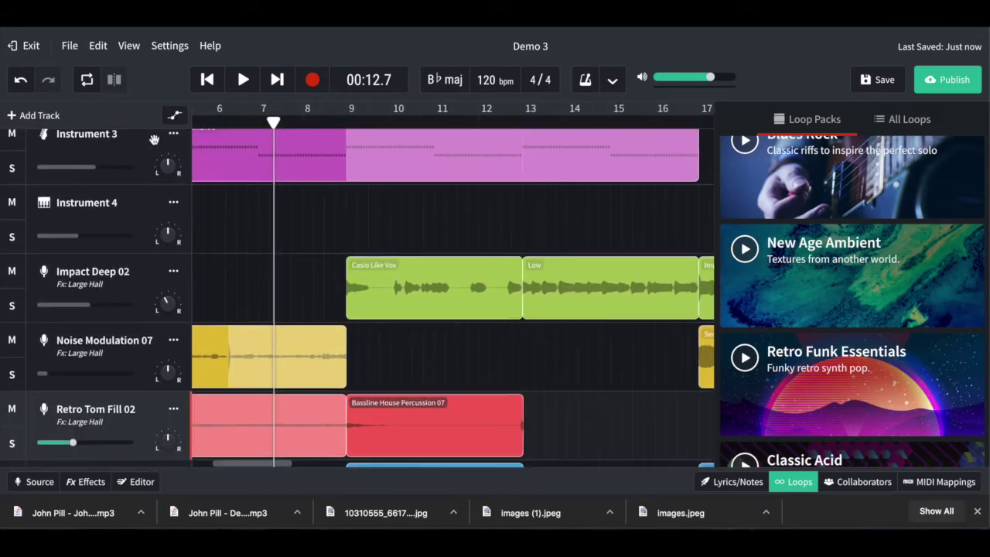
# Step: View the available new track types and dismiss the choices without adding a track
pyautogui.scroll(-2, 154, 139)
pyautogui.hscroll(-1, 154, 139)
pyautogui.click(17, 115)
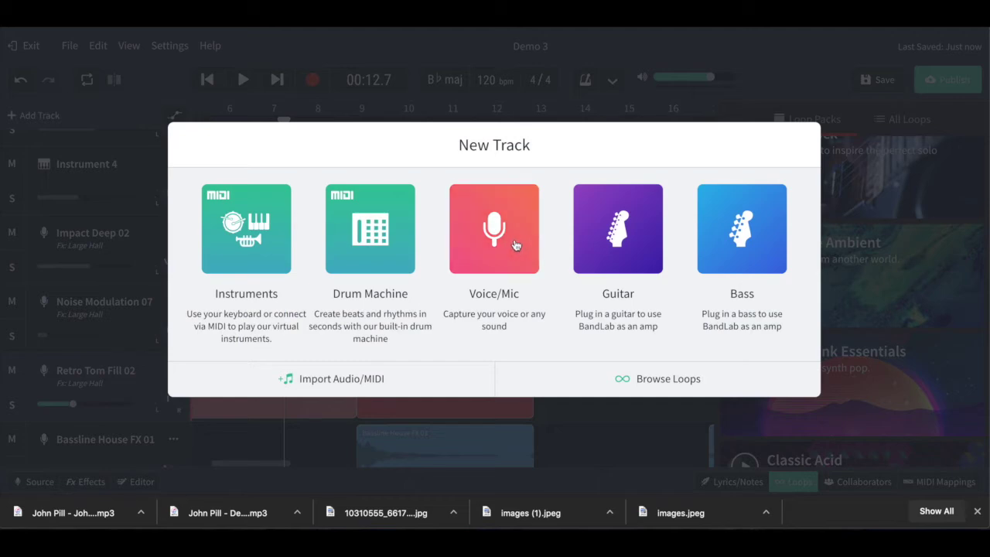
pyautogui.click(590, 441)
# Step: Place the playhead at the start of bar 9 and close the loop browser
pyautogui.scroll(-2, 608, 422)
pyautogui.hscroll(-1, 608, 422)
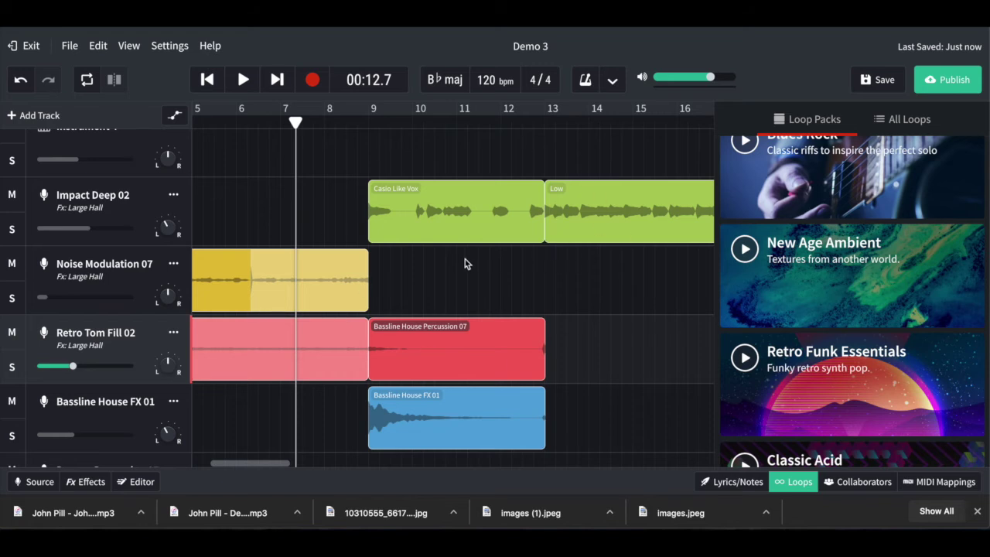
pyautogui.scroll(-1, 464, 259)
pyautogui.hscroll(-2, 465, 259)
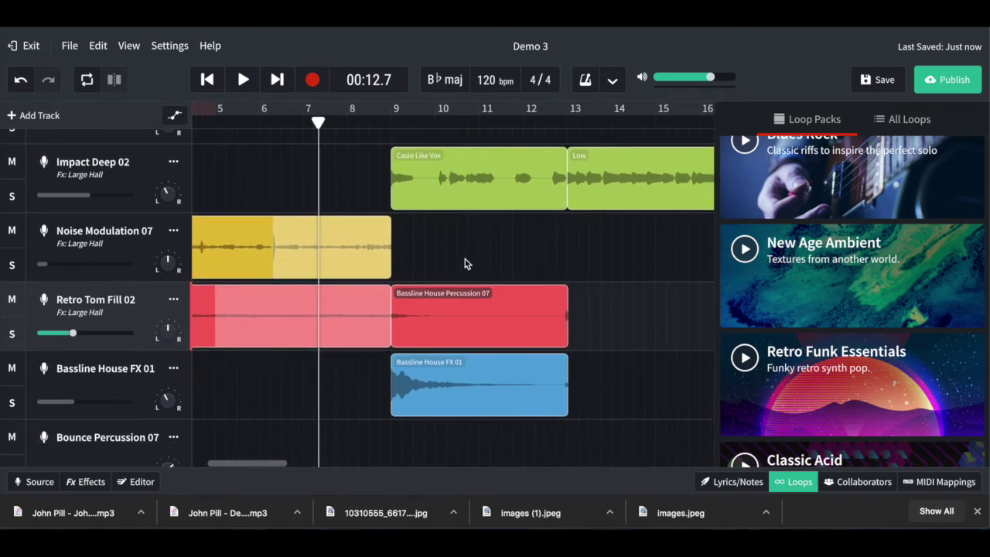
pyautogui.scroll(1, 466, 249)
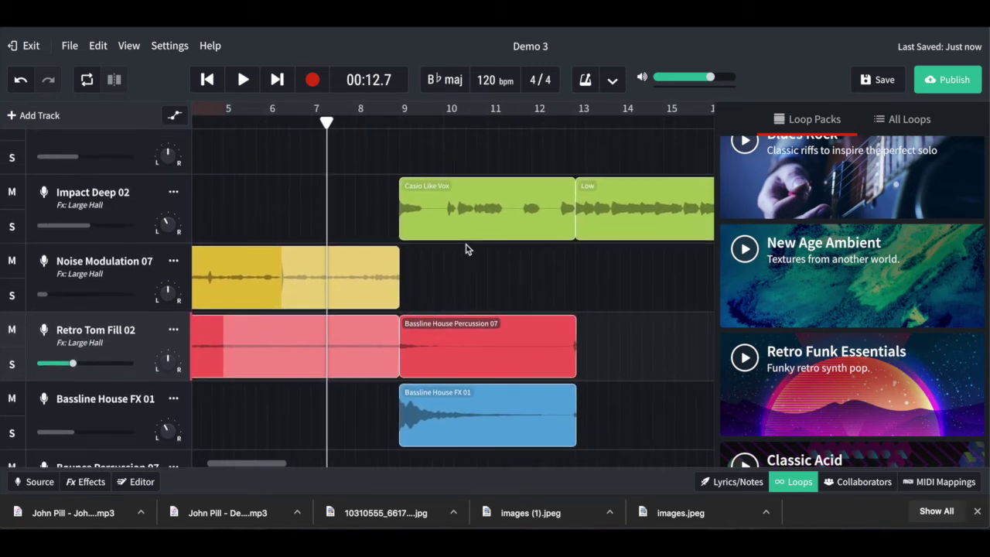
pyautogui.click(397, 121)
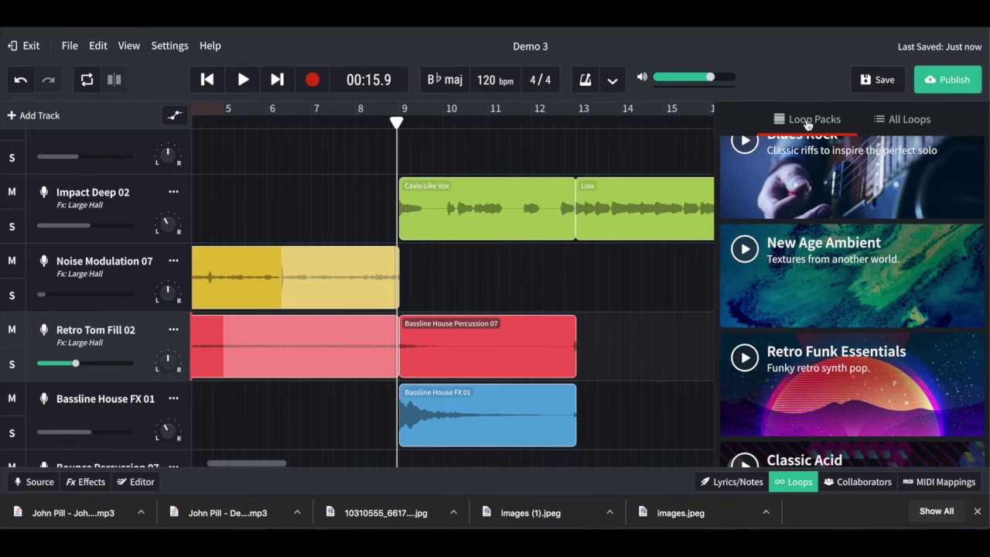
pyautogui.click(799, 482)
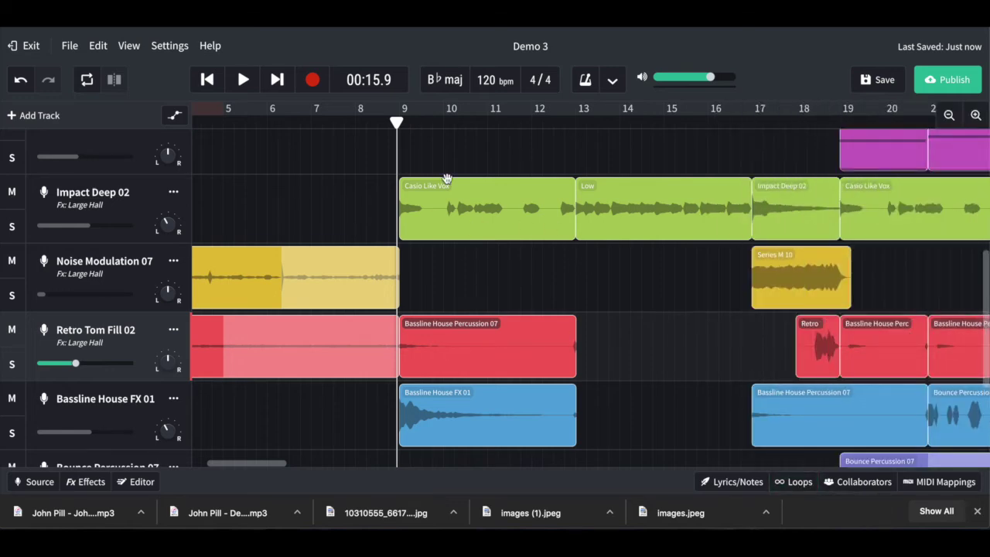
# Step: Examine how the instrument, vocal, percussion and effect clips are arranged between bars 9 and 27, selecting the Series M 10 clip
pyautogui.scroll(5, 447, 179)
pyautogui.scroll(-5, 688, 216)
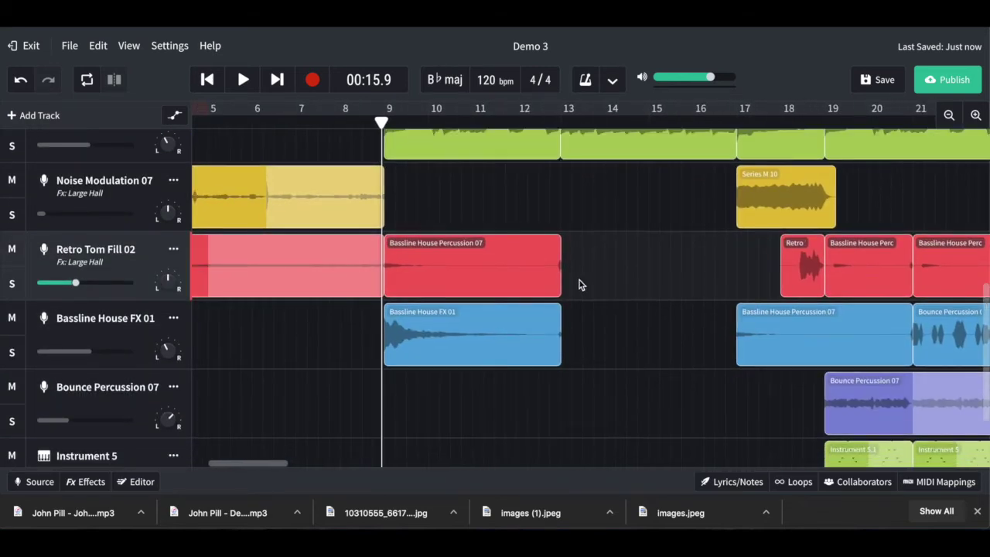
pyautogui.hscroll(5, 618, 255)
pyautogui.scroll(2, 617, 255)
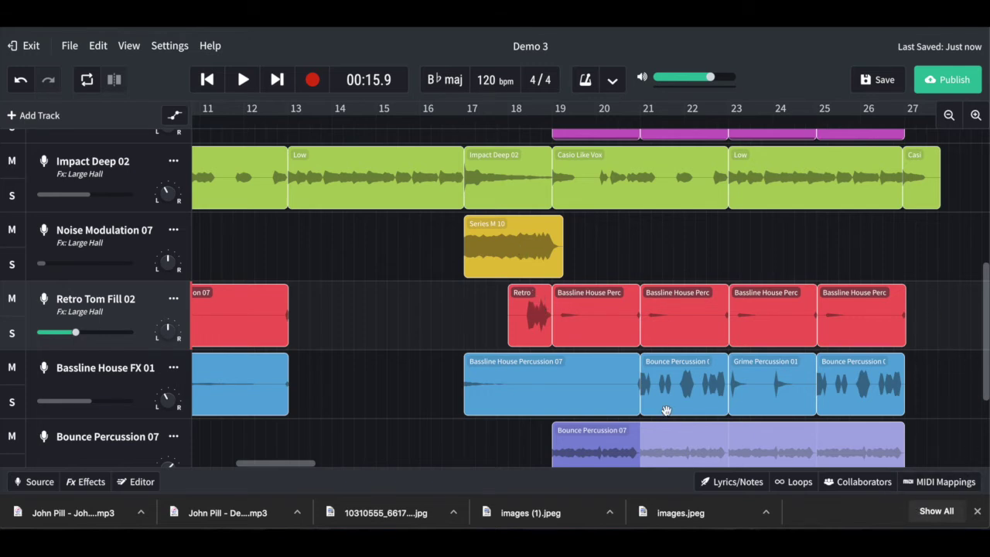
pyautogui.click(503, 241)
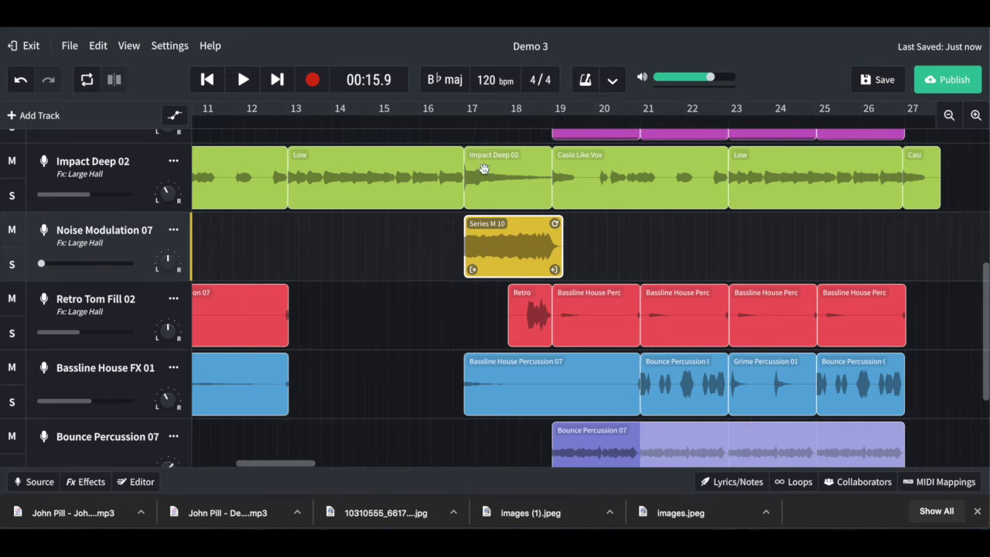
pyautogui.scroll(2, 483, 170)
pyautogui.scroll(1, 524, 232)
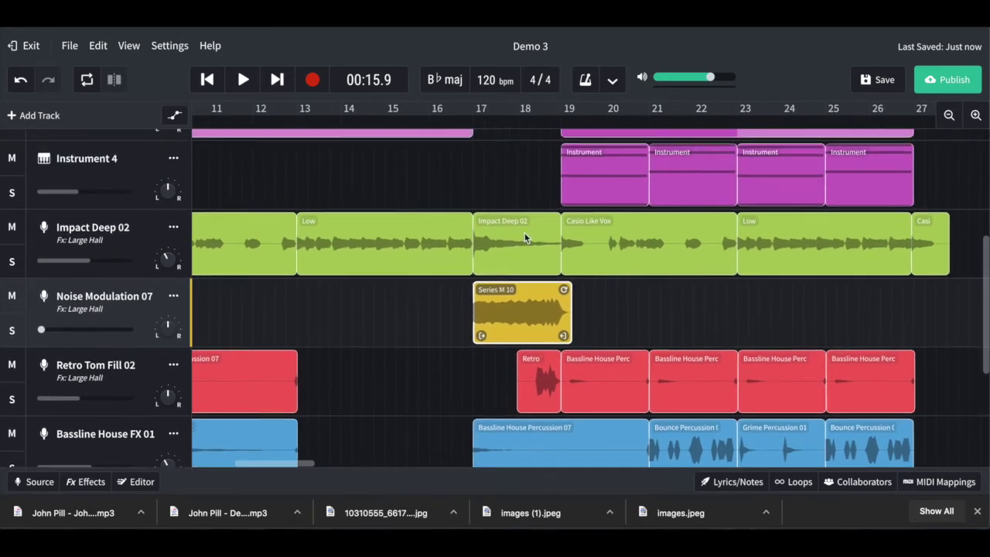
pyautogui.scroll(6, 524, 237)
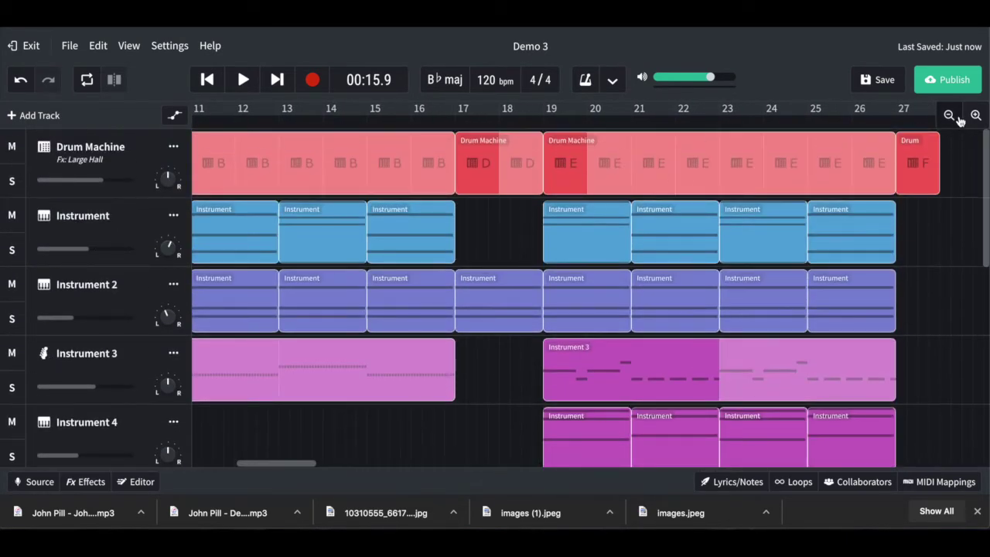
pyautogui.scroll(-4, 481, 355)
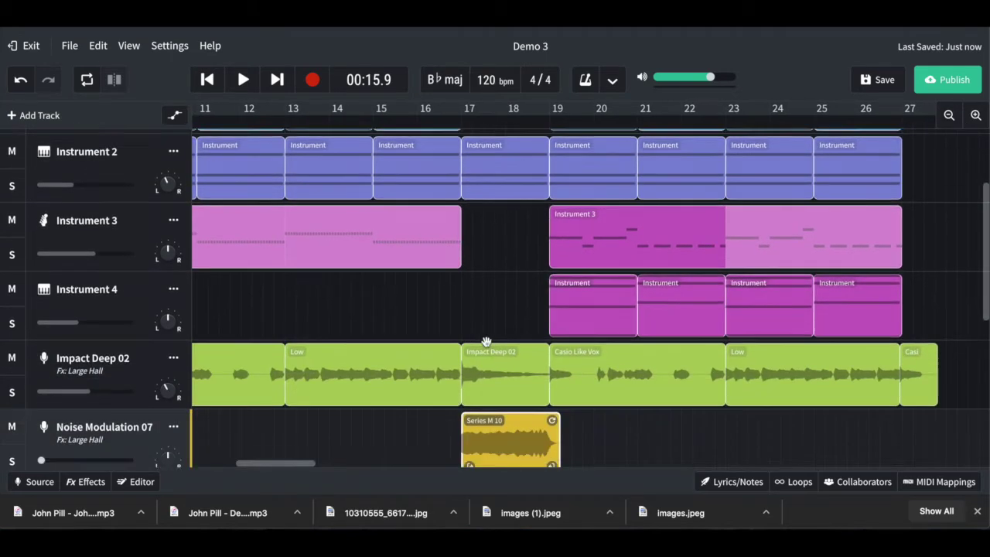
# Step: Browse the loops in the Risers and Transitions pack and close the loop browser
pyautogui.click(789, 482)
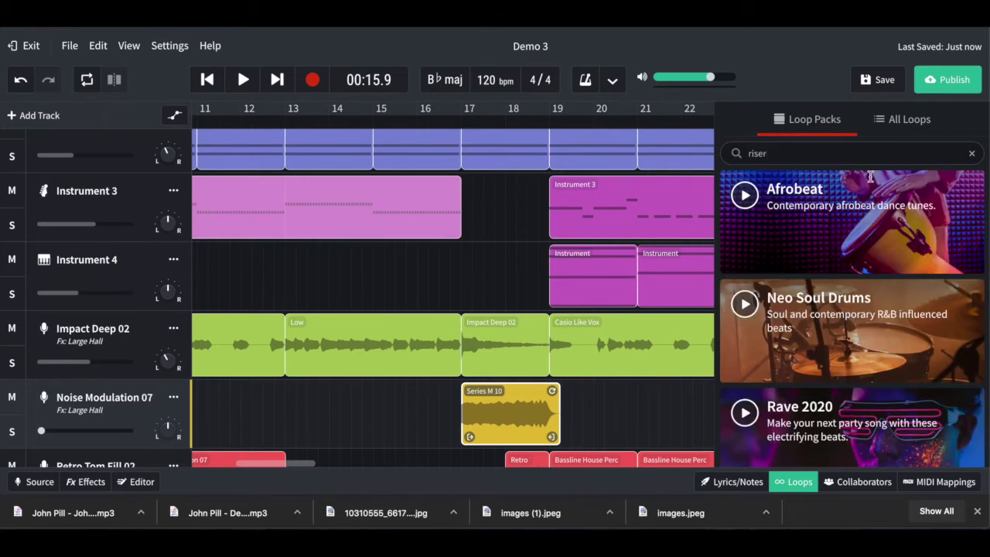
pyautogui.scroll(-8, 837, 352)
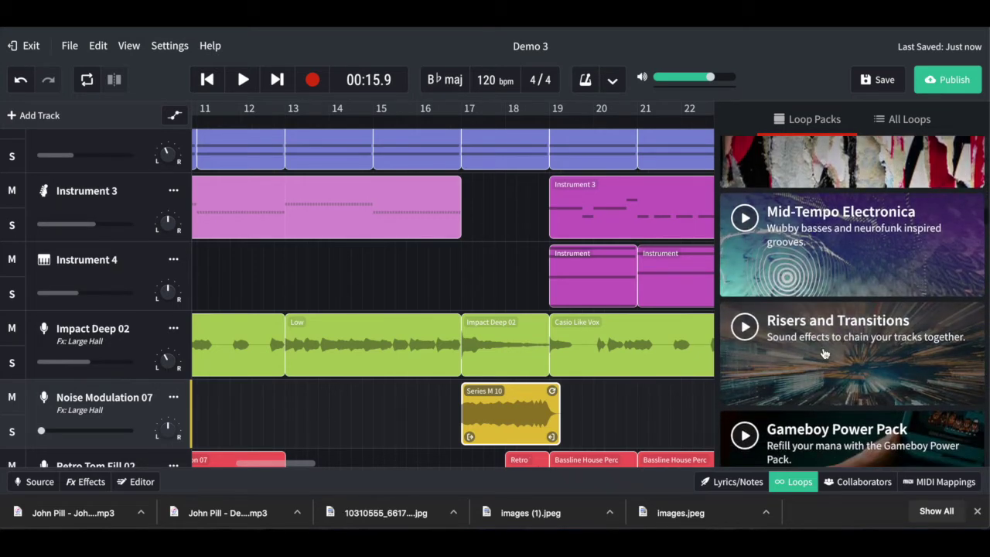
pyautogui.click(850, 349)
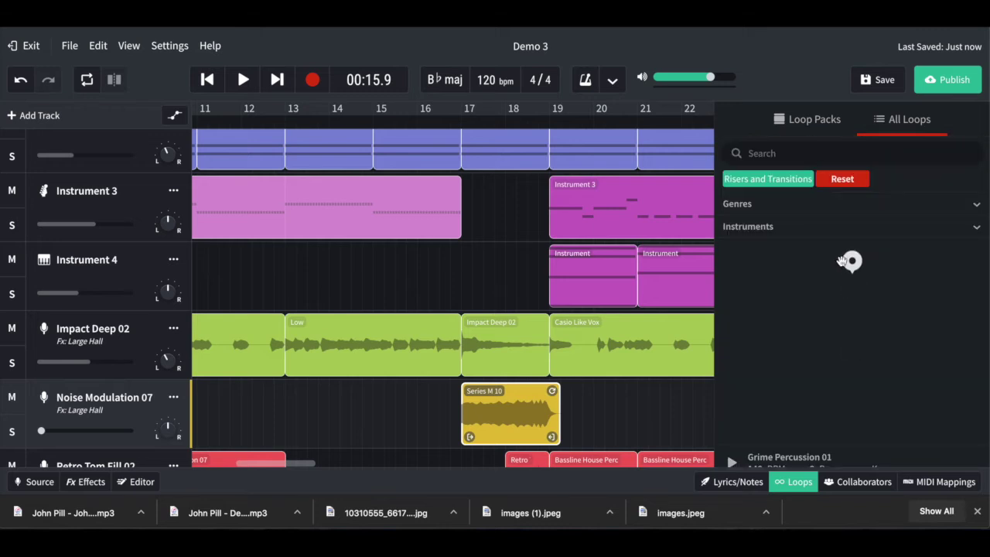
pyautogui.scroll(-8, 818, 306)
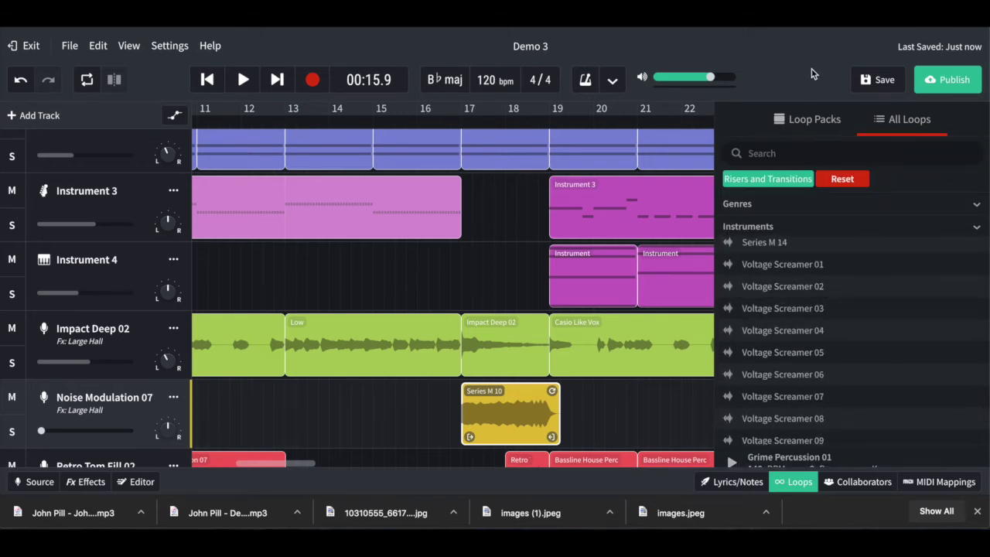
pyautogui.click(793, 481)
# Step: Play back the short Retro clip before bar 19 with the Retro Tom Fill 02 track soloed, and stop playback
pyautogui.scroll(-1, 575, 375)
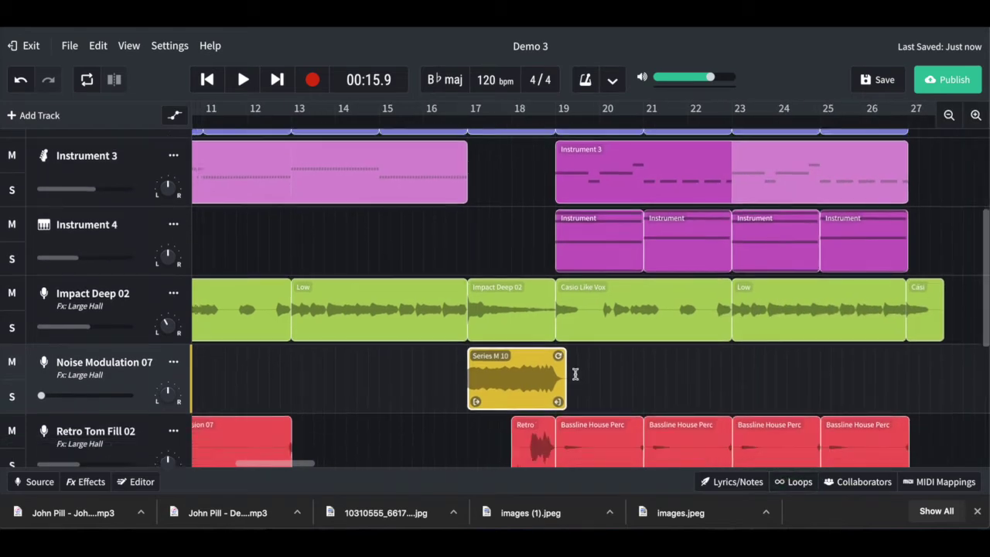
pyautogui.scroll(-5, 575, 375)
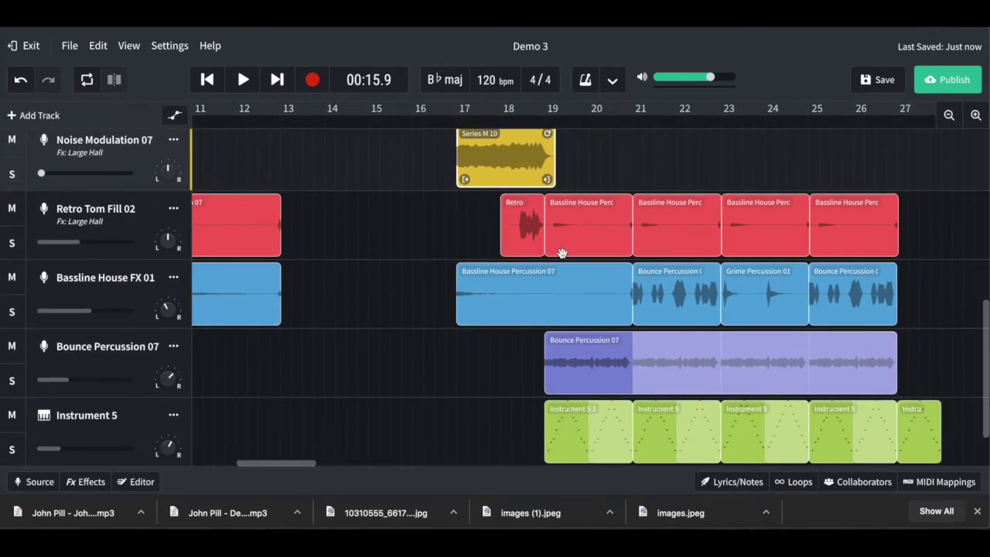
pyautogui.click(498, 120)
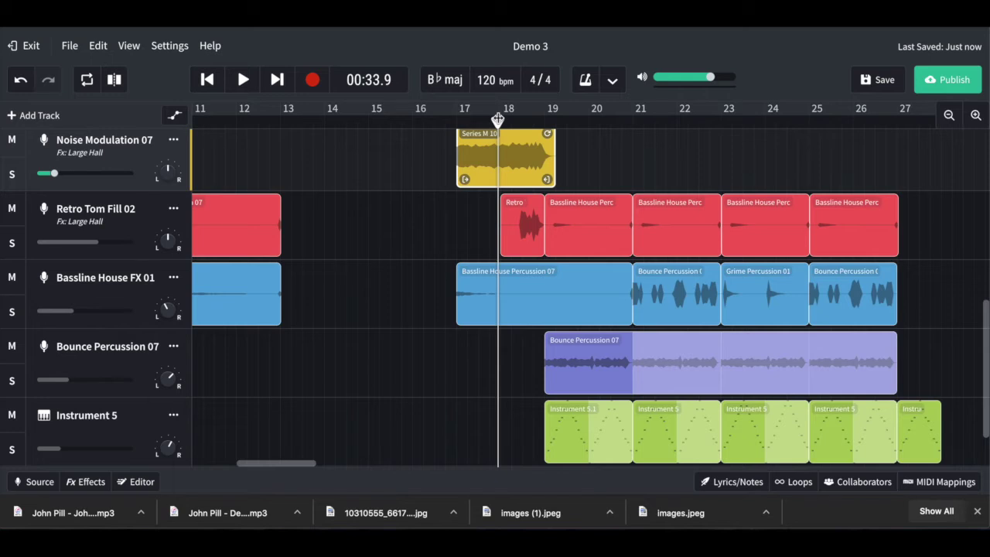
pyautogui.click(522, 235)
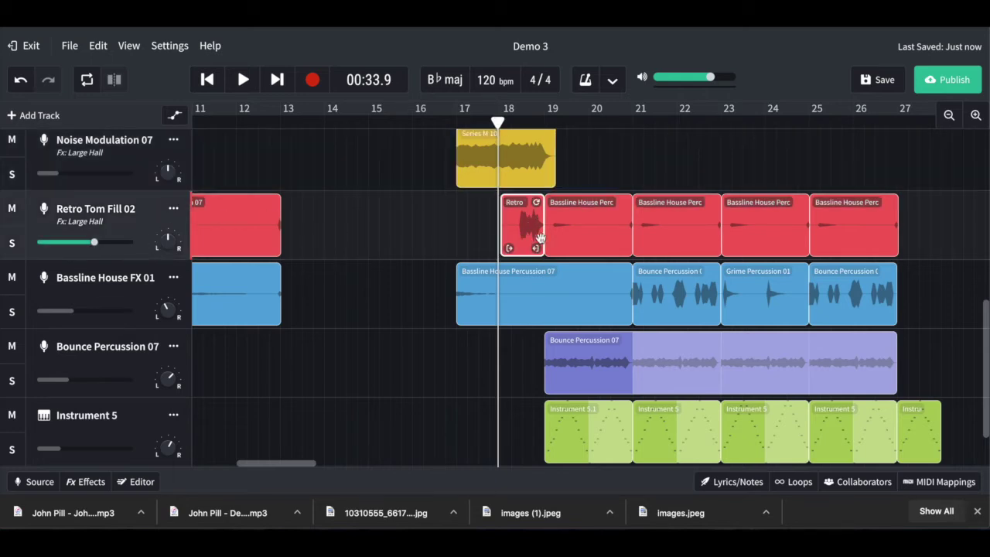
pyautogui.click(12, 242)
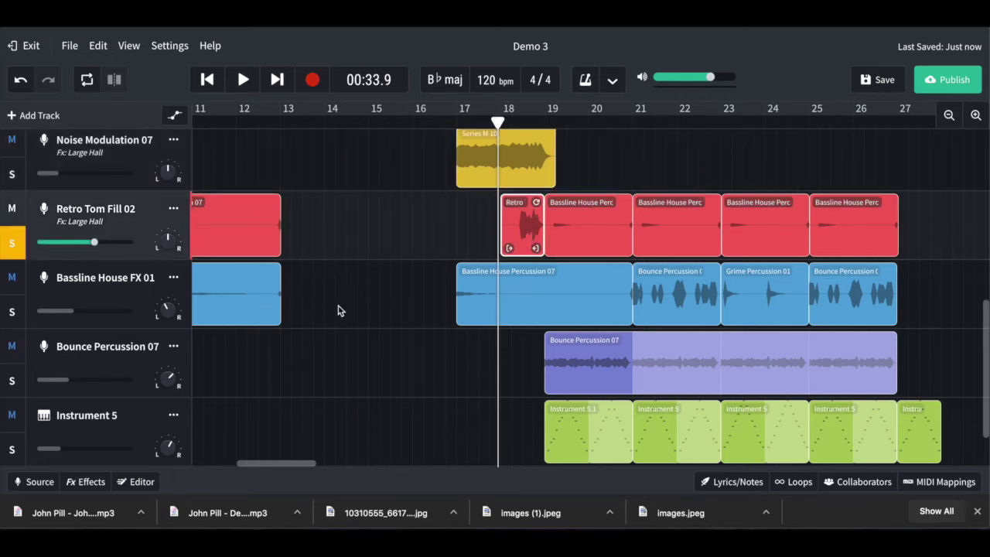
pyautogui.press('space')
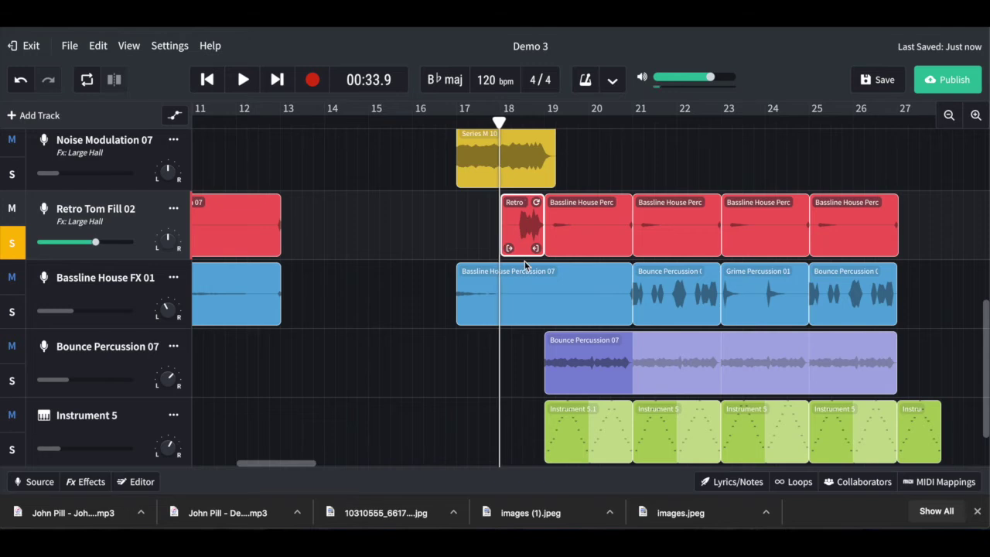
pyautogui.press('space')
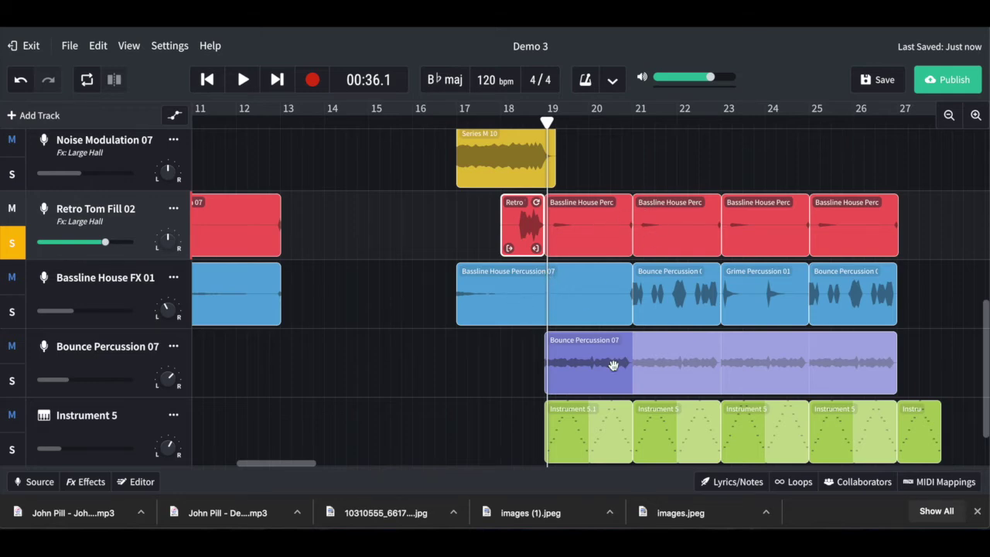
# Step: Open the first Instrument 5 clip at bar 19 in the MIDI editor and switch to the velocity tool
pyautogui.scroll(-1, 599, 343)
pyautogui.scroll(5, 599, 342)
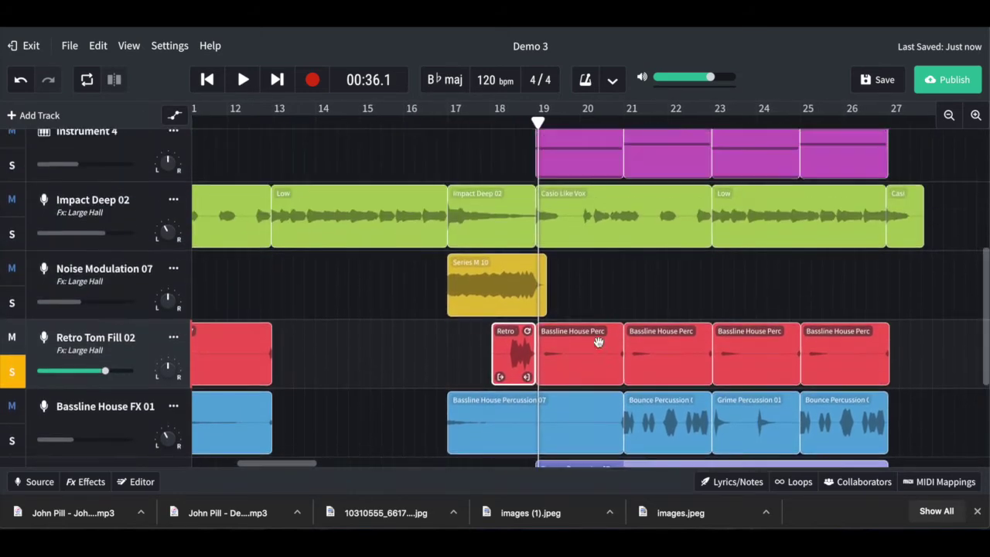
pyautogui.hscroll(3, 599, 343)
pyautogui.scroll(-5, 598, 342)
pyautogui.hscroll(-2, 599, 343)
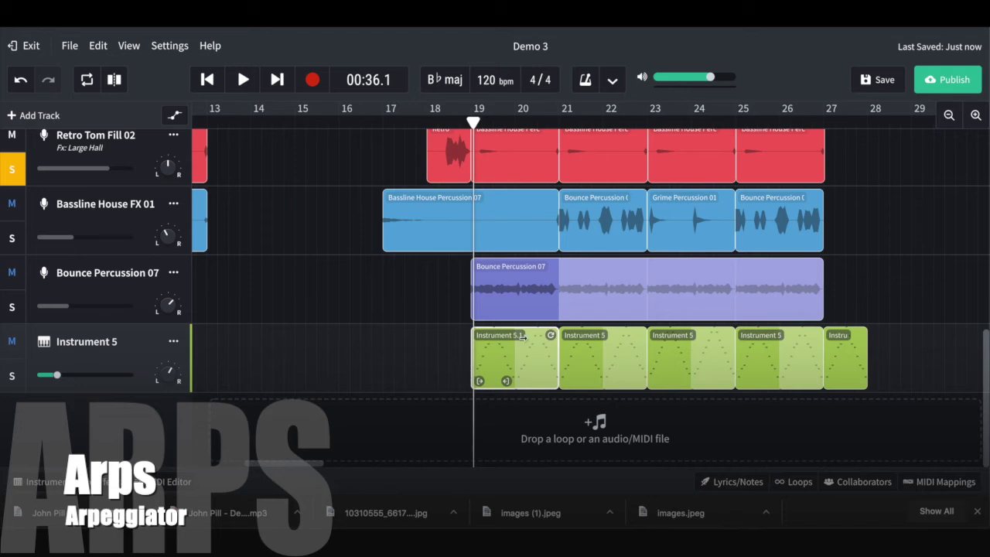
pyautogui.doubleClick(496, 364)
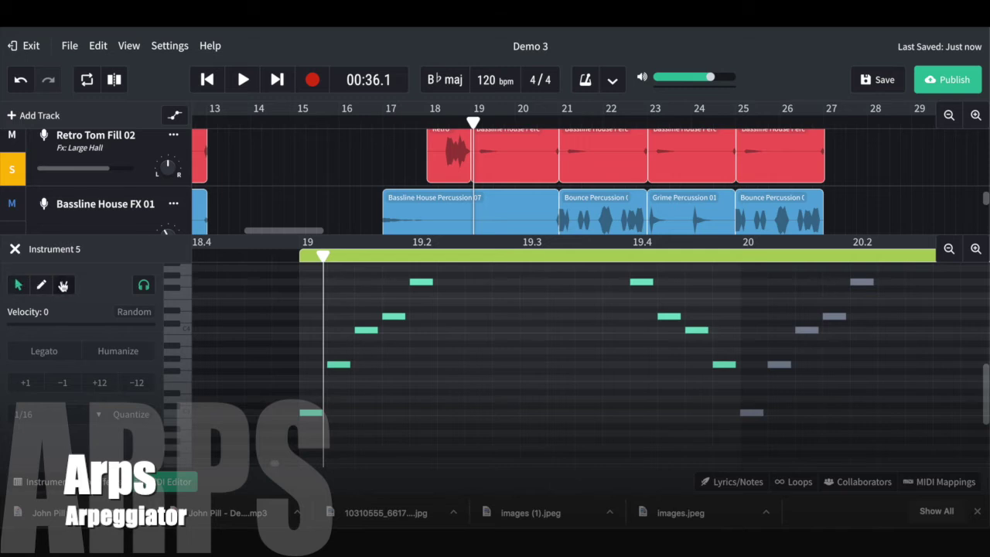
pyautogui.click(65, 286)
pyautogui.moveTo(292, 372); pyautogui.dragTo(291, 300)
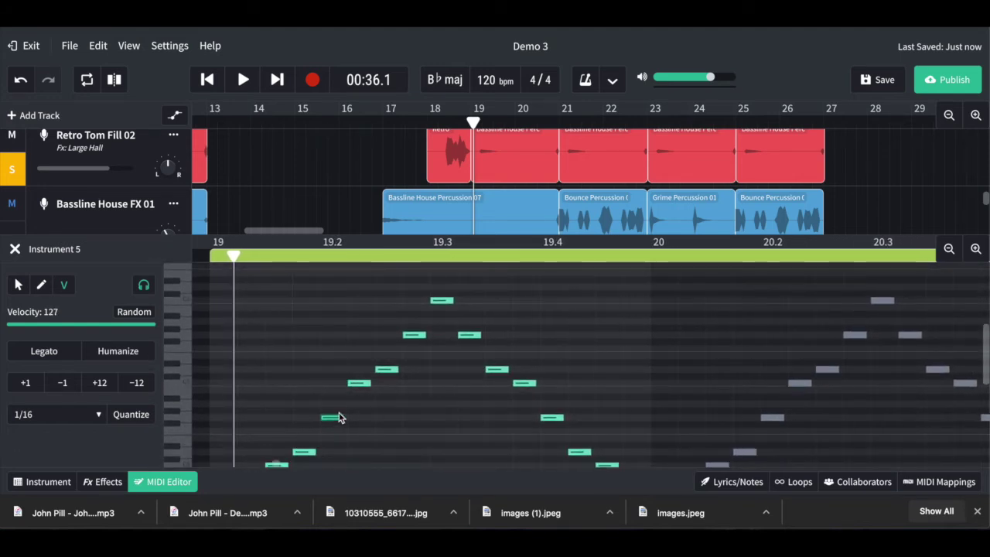
# Step: Check the velocities of individual arpeggio notes in the Instrument 5 clip and close the MIDI editor
pyautogui.click(441, 299)
pyautogui.click(494, 437)
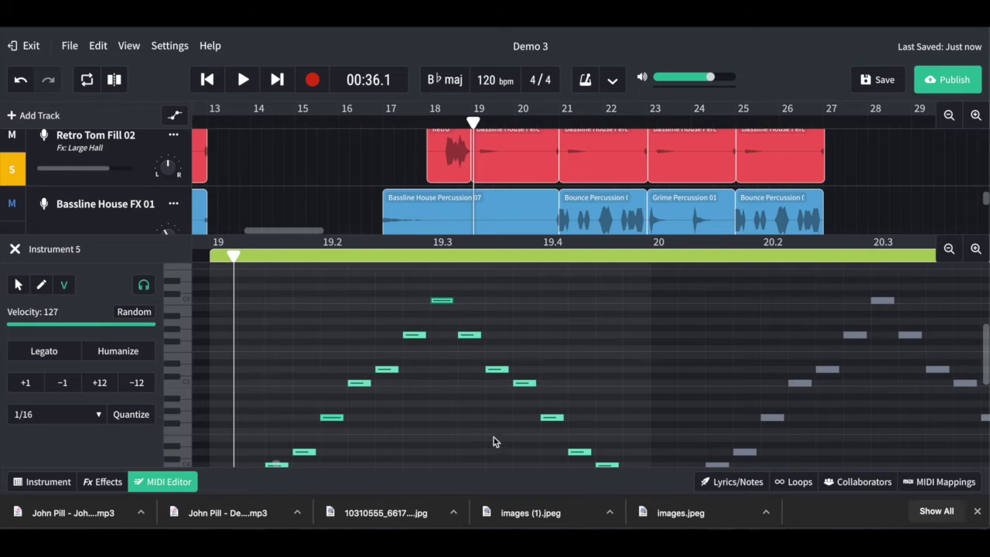
pyautogui.click(508, 372)
pyautogui.click(555, 398)
pyautogui.scroll(1, 555, 398)
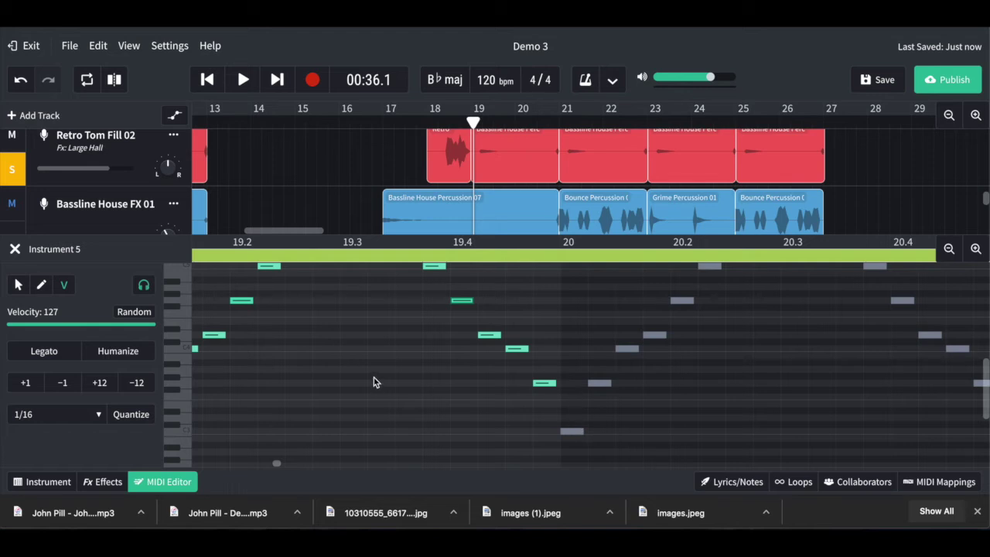
pyautogui.scroll(1, 373, 382)
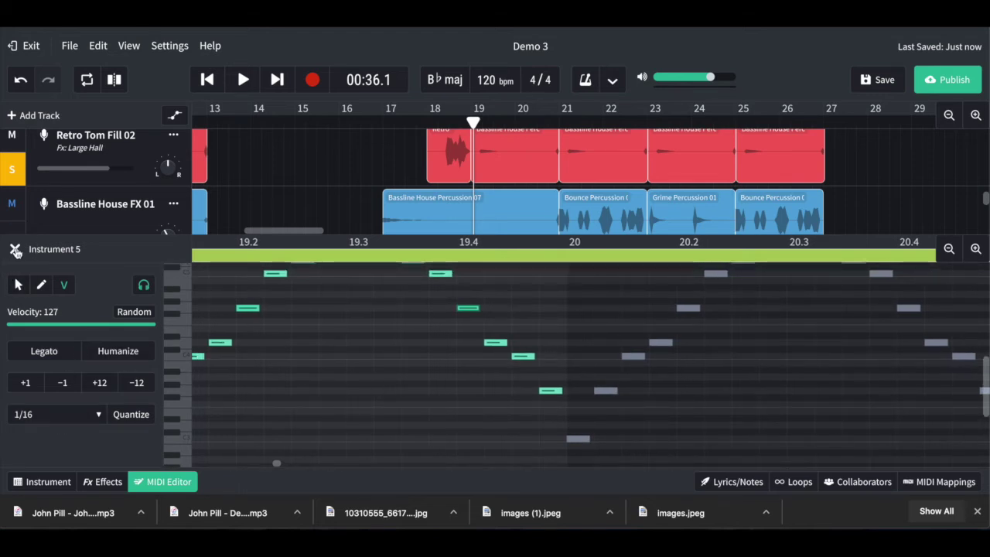
pyautogui.click(15, 249)
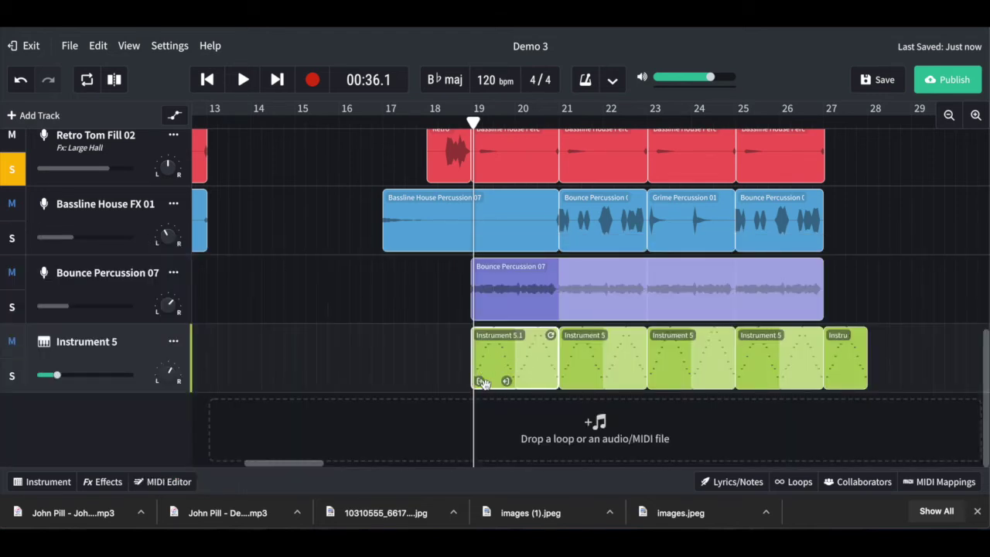
# Step: Place the playhead just before bar 19 and examine the rising and falling note pattern in the first Instrument 5 clip
pyautogui.click(466, 118)
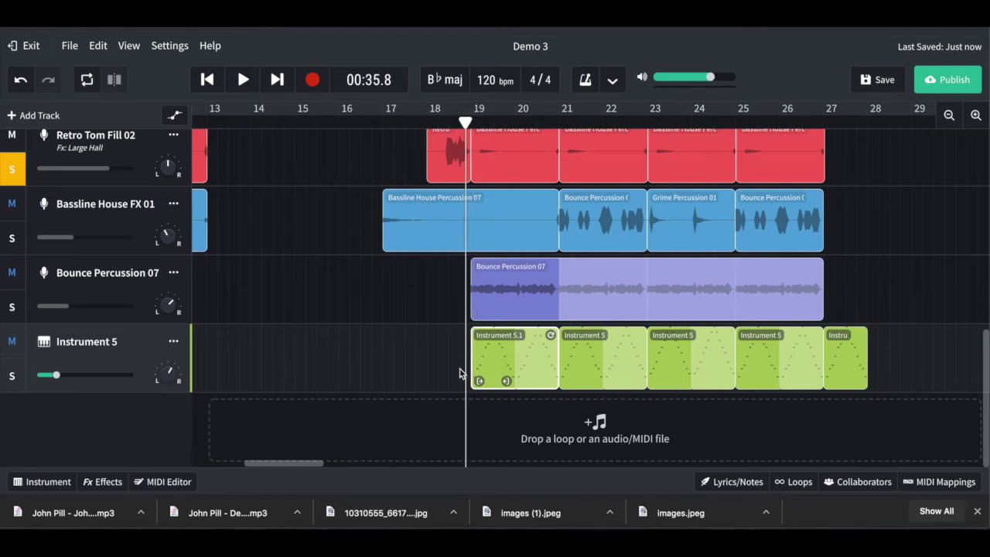
pyautogui.doubleClick(501, 365)
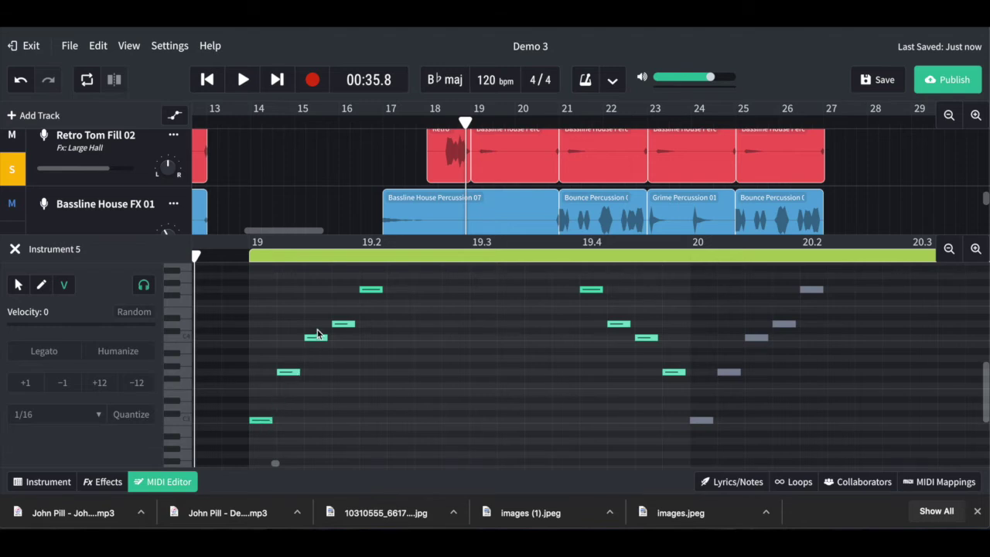
pyautogui.scroll(1, 349, 326)
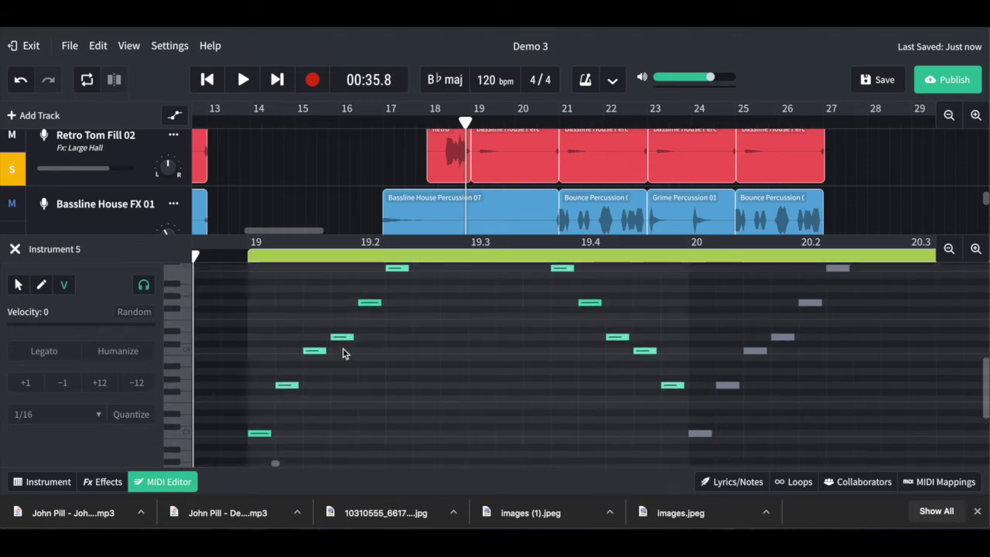
pyautogui.scroll(3, 345, 340)
pyautogui.scroll(5, 367, 323)
pyautogui.hscroll(3, 364, 320)
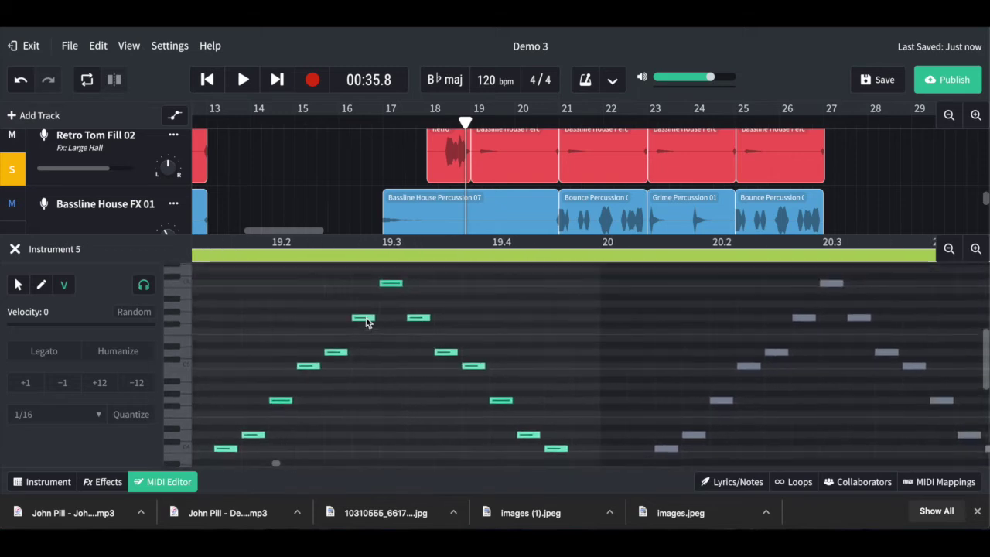
pyautogui.scroll(2, 348, 333)
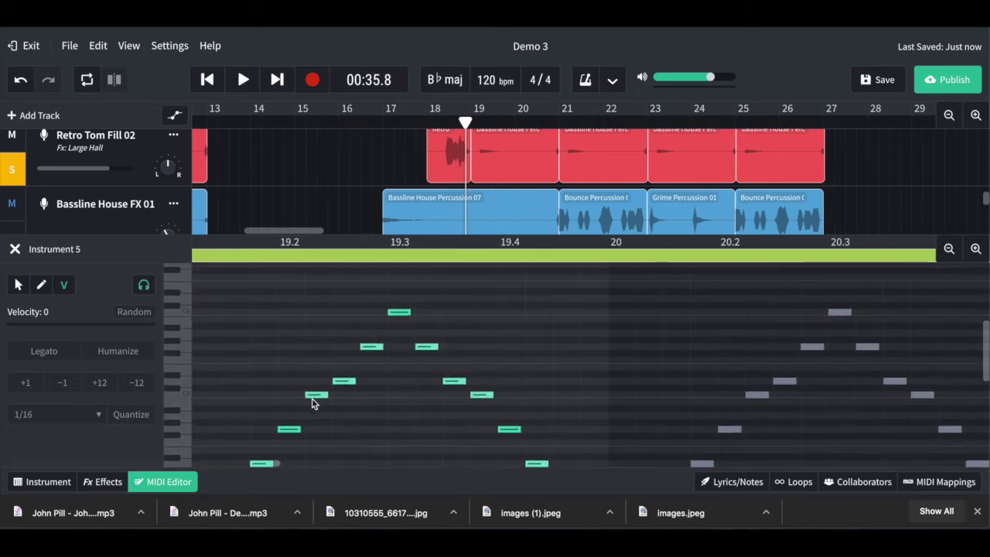
pyautogui.scroll(-5, 360, 348)
pyautogui.hscroll(1, 360, 349)
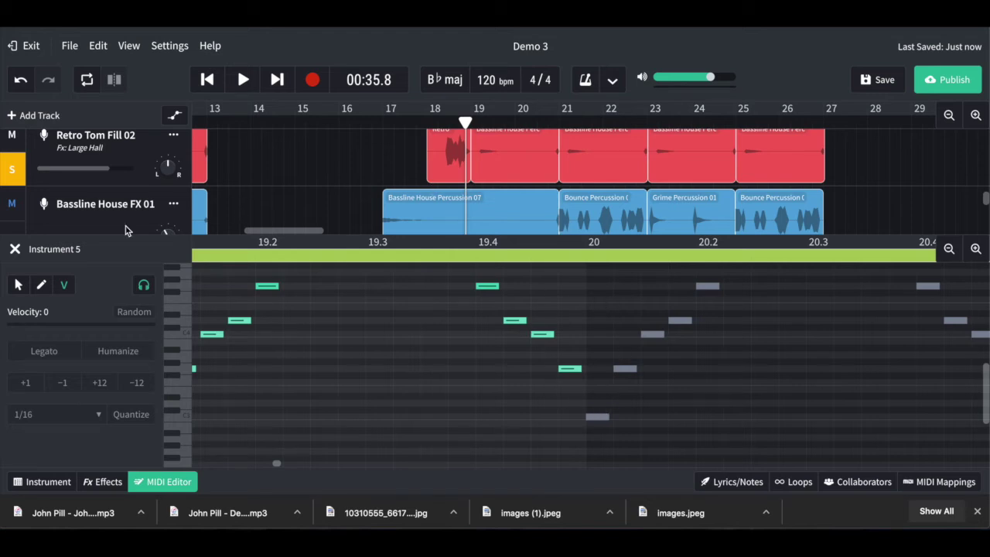
pyautogui.click(15, 249)
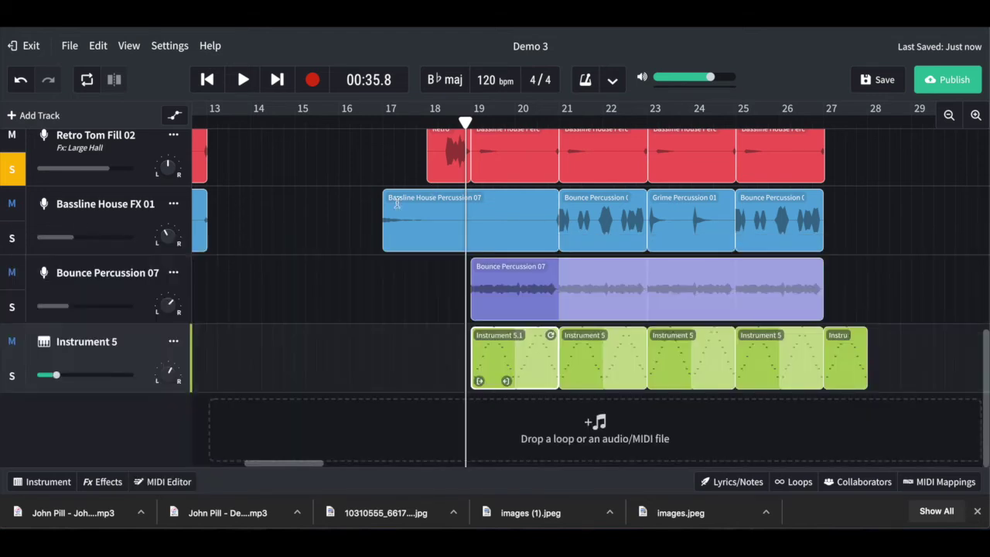
# Step: Solo Instrument 5 instead of Retro Tom Fill 02 and play its arpeggio from just before bar 19
pyautogui.click(12, 377)
pyautogui.press('space')
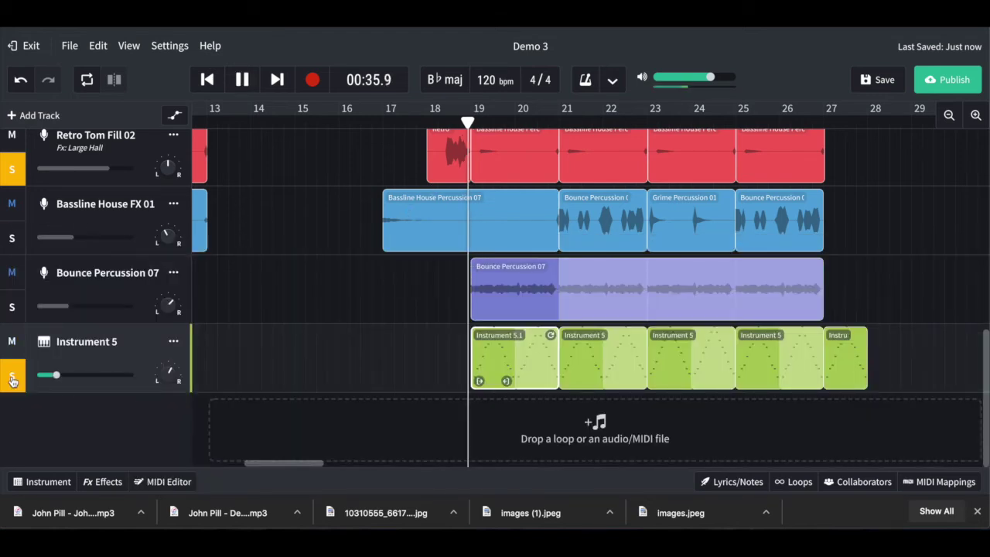
pyautogui.click(12, 160)
pyautogui.scroll(4, 170, 226)
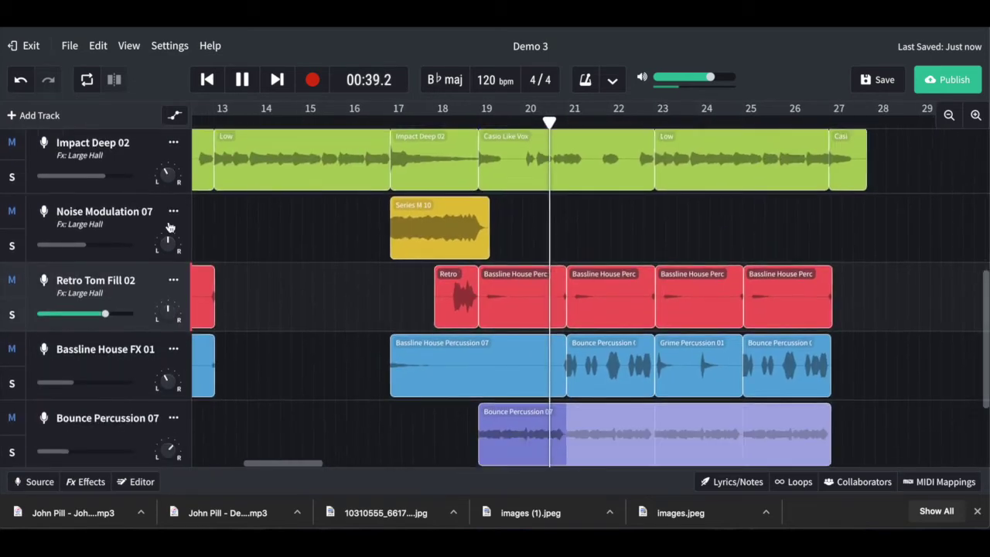
# Step: Stop playback and take the Instrument 5 track out of solo
pyautogui.scroll(-4, 170, 227)
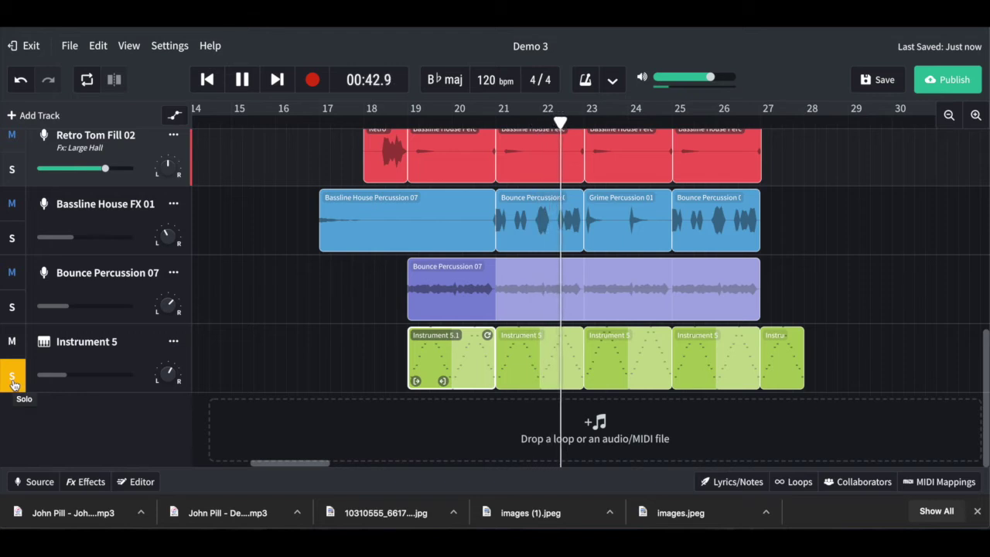
pyautogui.press('space')
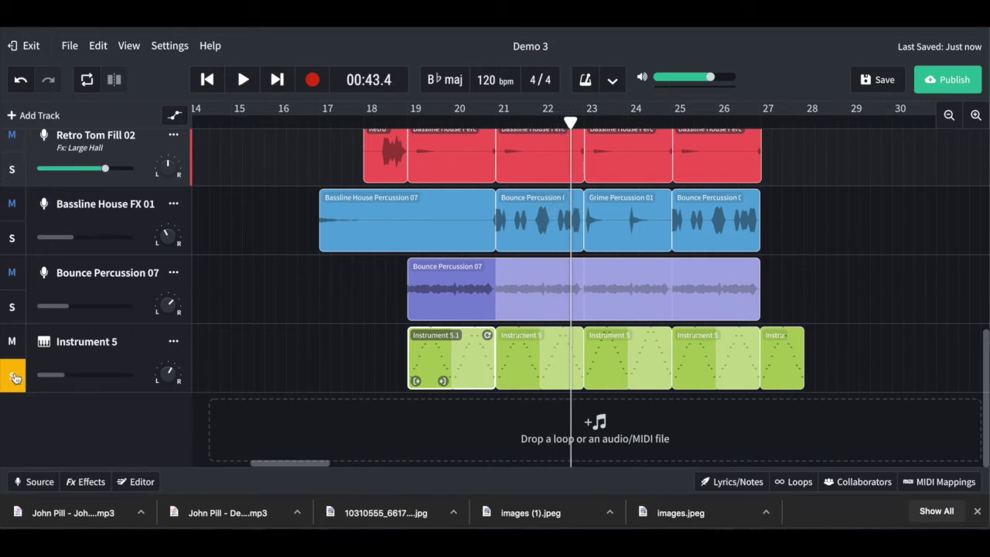
pyautogui.click(14, 377)
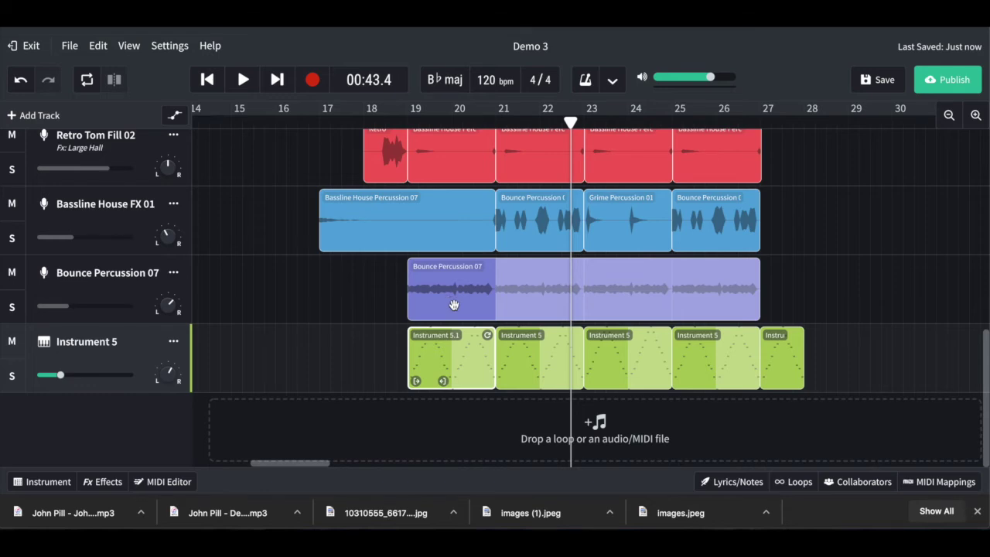
# Step: Examine how the clips on all tracks, from Drum Machine to Instrument 5, are layered before and after bar 19
pyautogui.scroll(3, 454, 304)
pyautogui.hscroll(3, 454, 304)
pyautogui.scroll(-2, 454, 305)
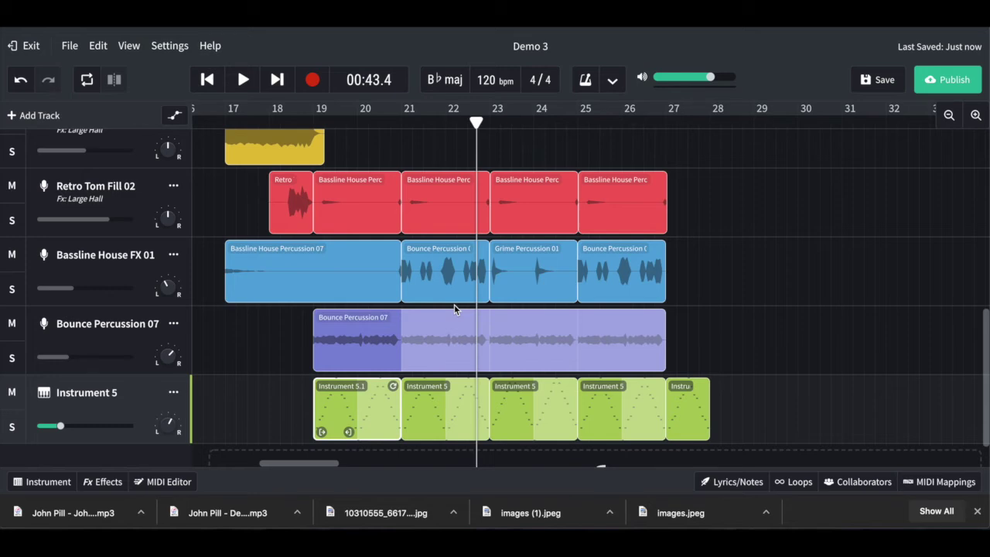
pyautogui.scroll(5, 454, 306)
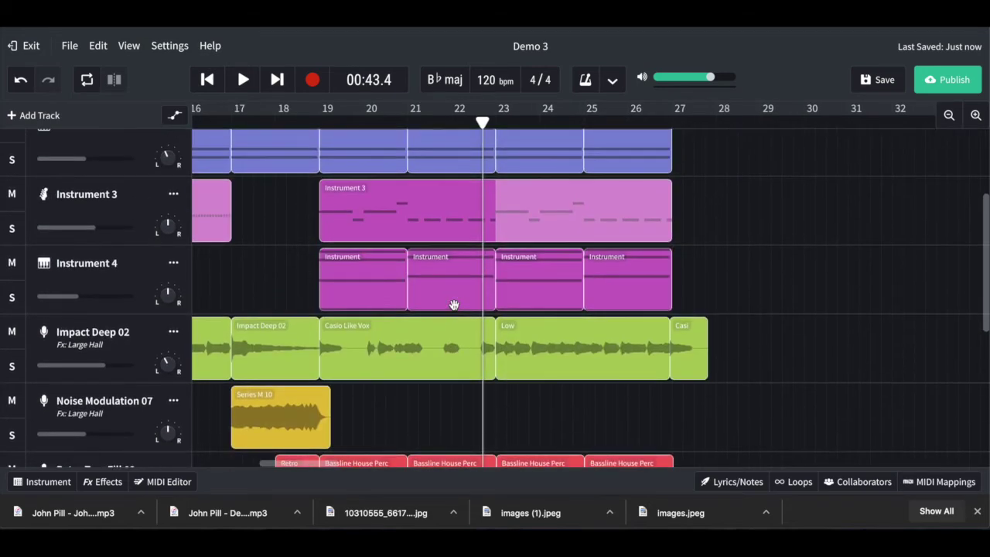
pyautogui.scroll(1, 454, 304)
pyautogui.scroll(1, 454, 304)
pyautogui.hscroll(-2, 454, 304)
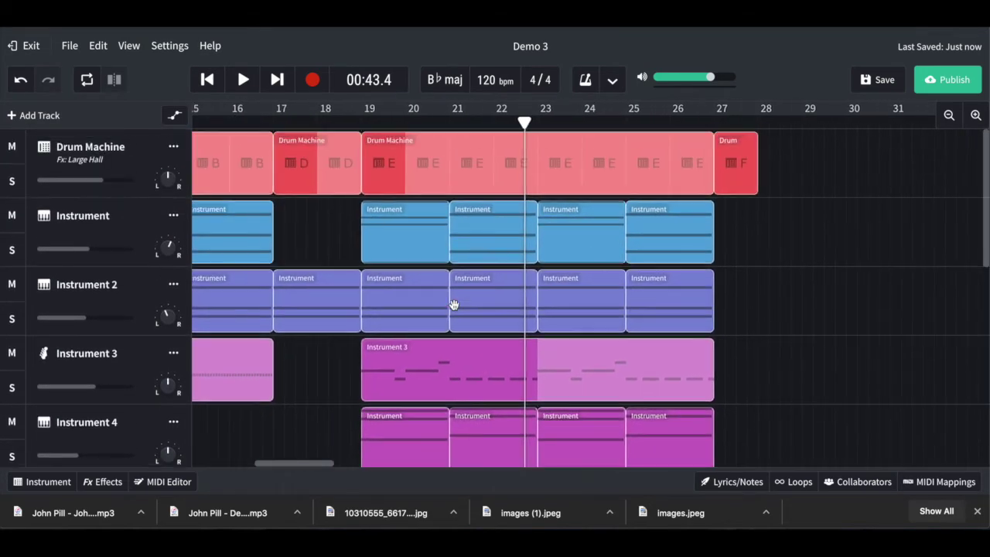
pyautogui.scroll(-1, 453, 298)
pyautogui.hscroll(-1, 454, 297)
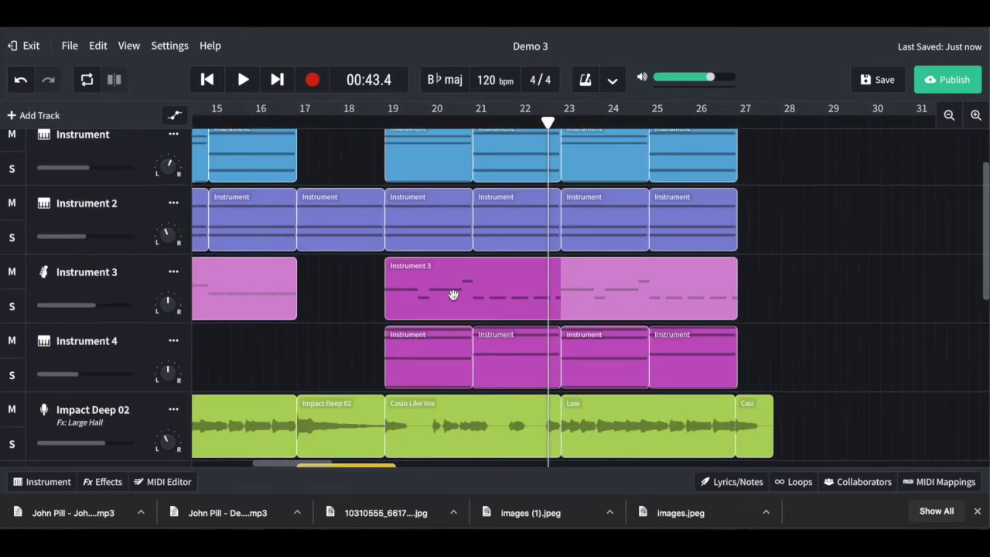
pyautogui.scroll(-3, 454, 295)
pyautogui.hscroll(-3, 453, 295)
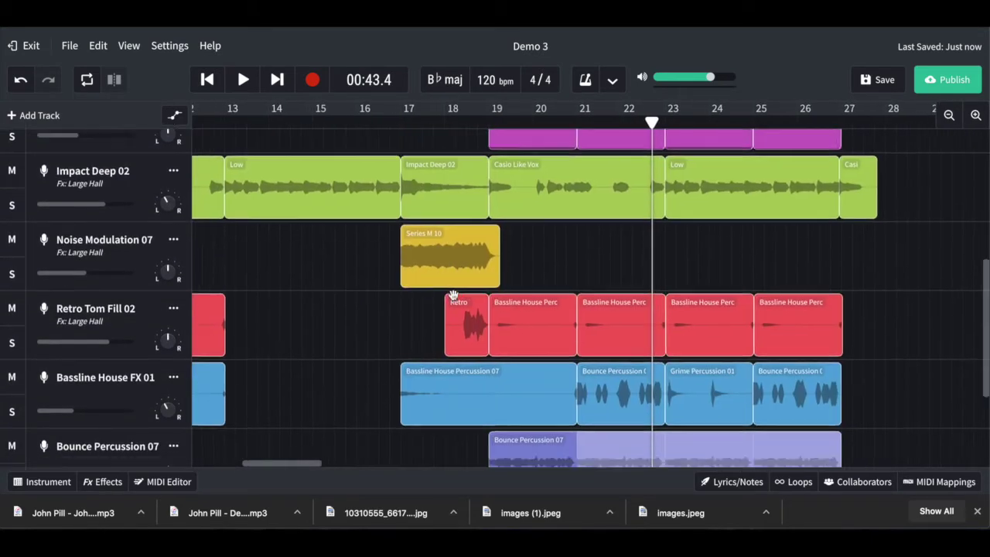
pyautogui.scroll(-1, 454, 295)
pyautogui.hscroll(-1, 453, 296)
pyautogui.scroll(-1, 454, 300)
pyautogui.hscroll(-1, 455, 300)
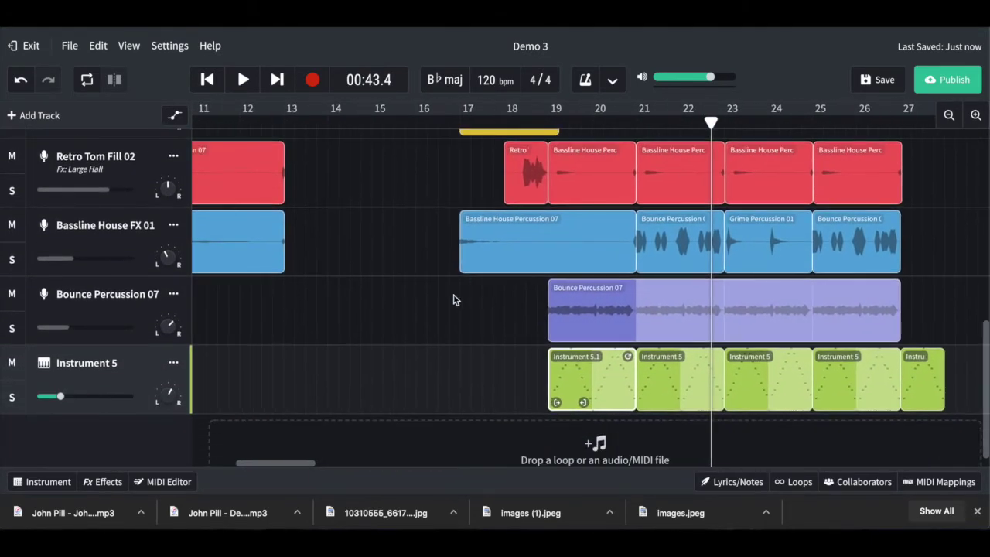
pyautogui.scroll(2, 453, 300)
pyautogui.hscroll(3, 453, 300)
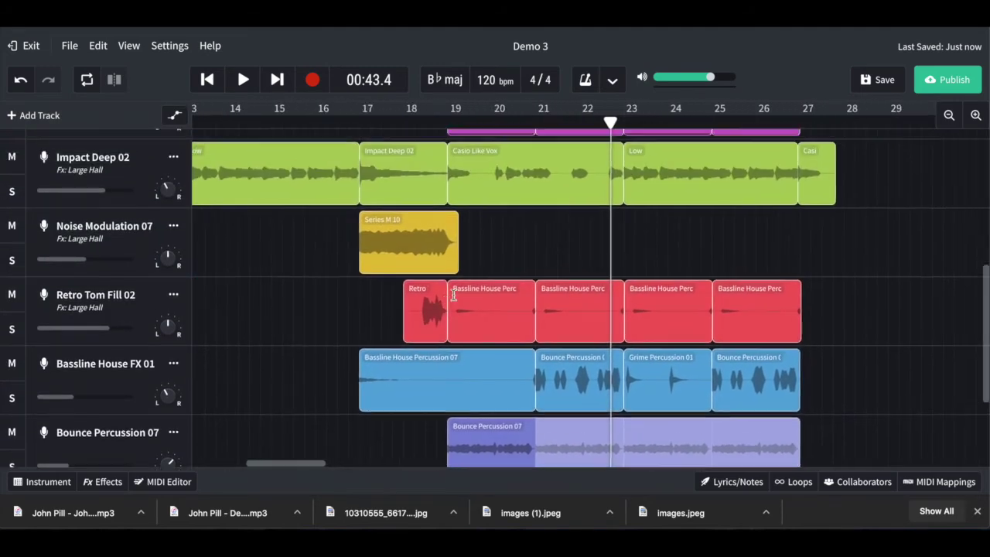
pyautogui.scroll(3, 454, 298)
pyautogui.hscroll(-1, 453, 298)
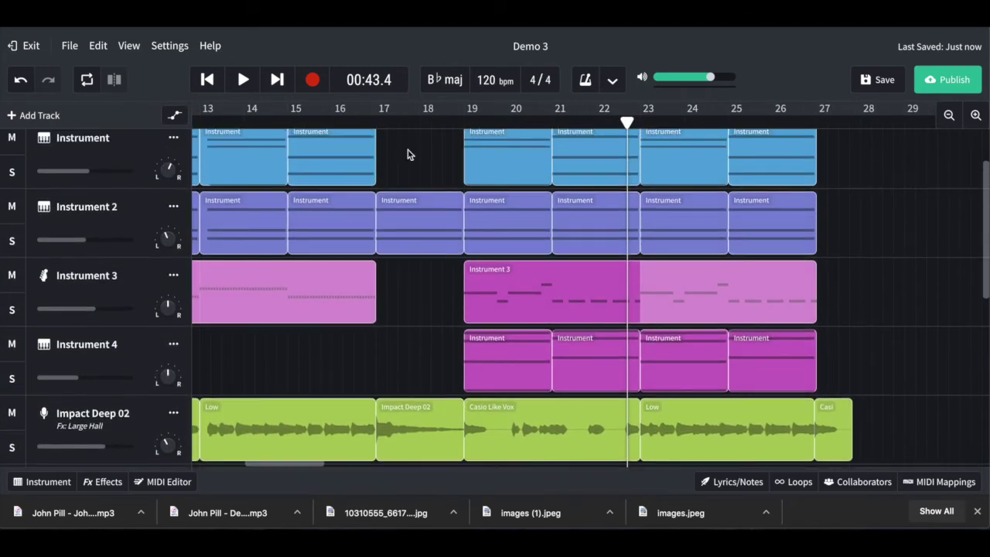
pyautogui.scroll(1, 424, 272)
pyautogui.hscroll(-1, 424, 272)
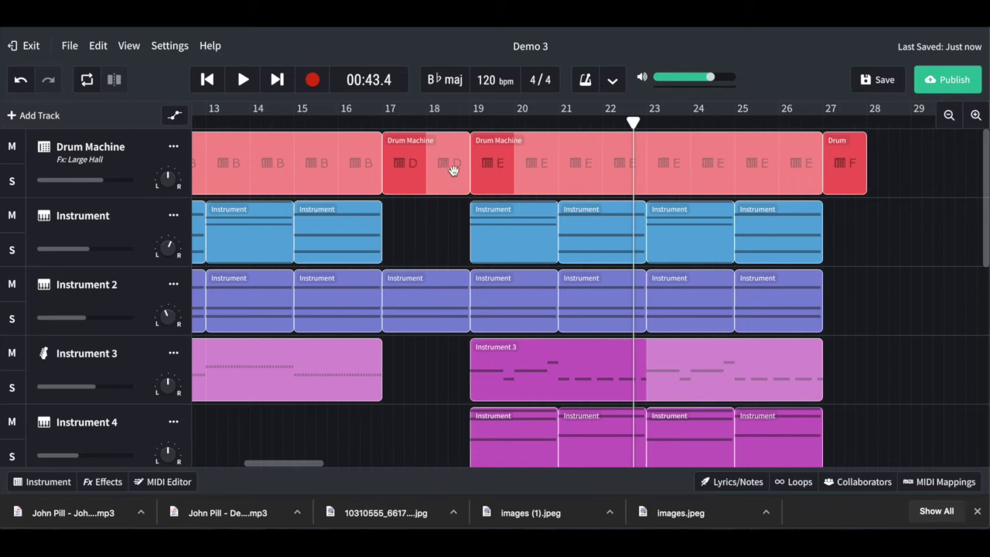
pyautogui.scroll(-3, 393, 302)
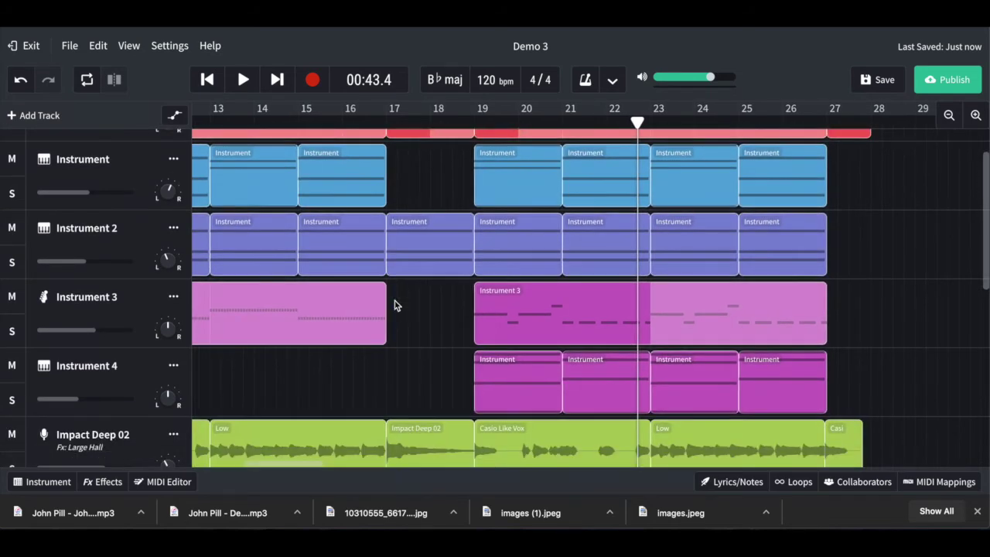
# Step: Check the Space Maker reverb in the Impact Deep 02 track's effects and close the effects view
pyautogui.hscroll(-1, 221, 336)
pyautogui.click(132, 293)
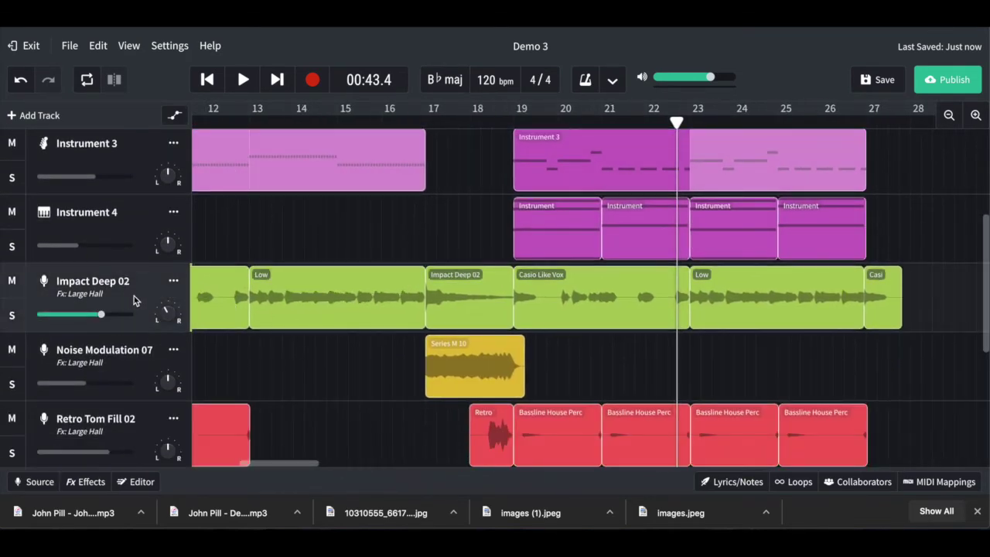
pyautogui.click(88, 482)
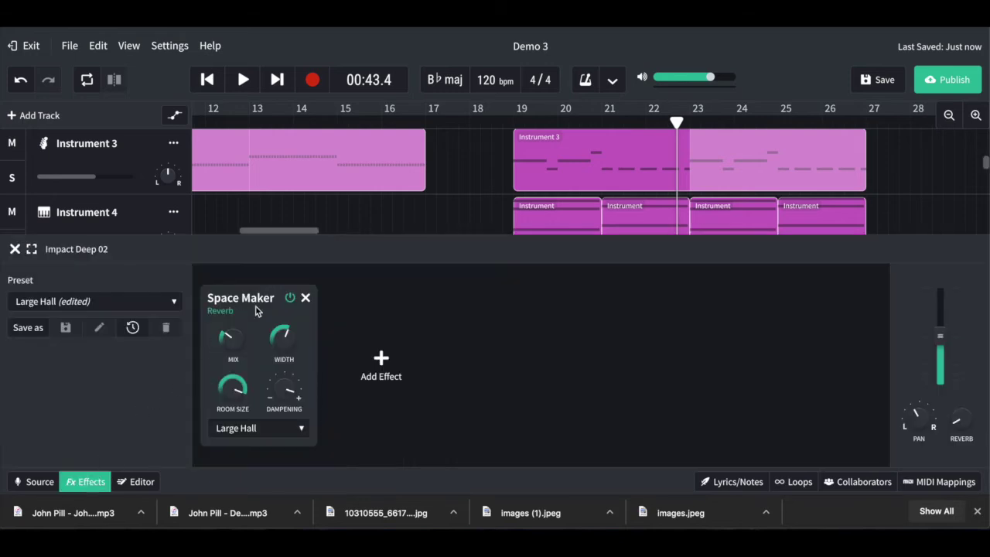
pyautogui.click(14, 249)
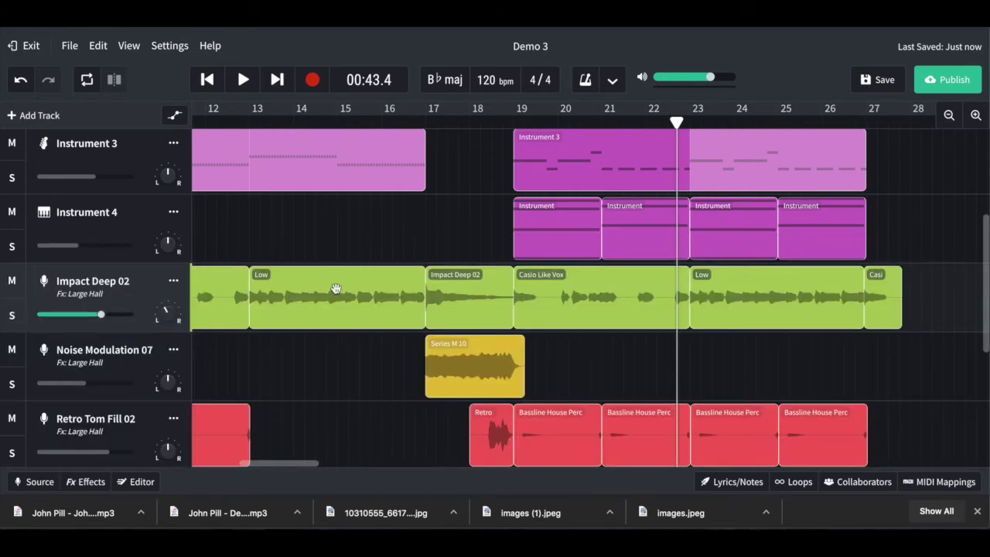
pyautogui.scroll(-2, 336, 293)
pyautogui.scroll(-1, 337, 294)
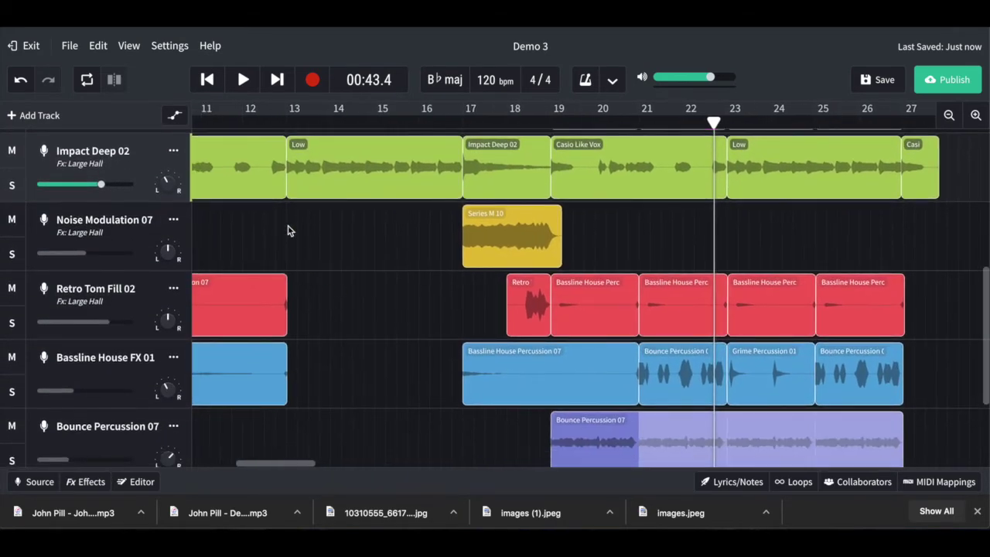
pyautogui.scroll(5, 287, 225)
pyautogui.scroll(-5, 348, 294)
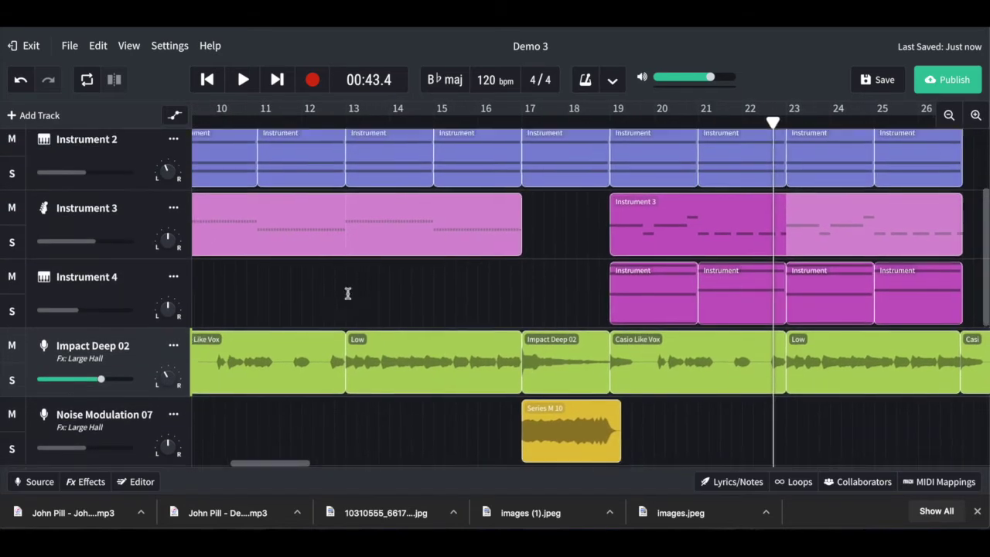
pyautogui.scroll(-3, 348, 298)
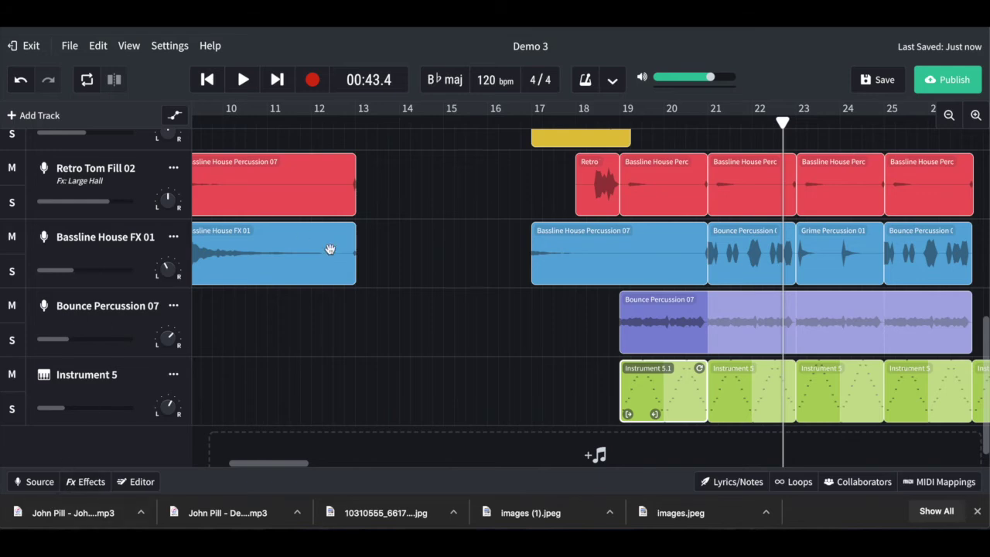
# Step: Show automation for all tracks and look over their volume curves from bar 1 to bar 17
pyautogui.scroll(10, 501, 271)
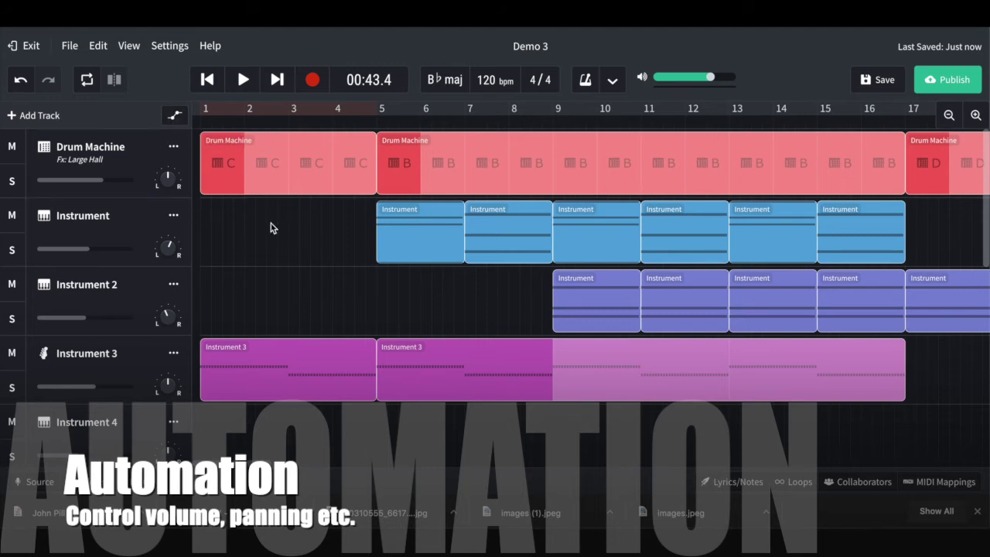
pyautogui.click(175, 115)
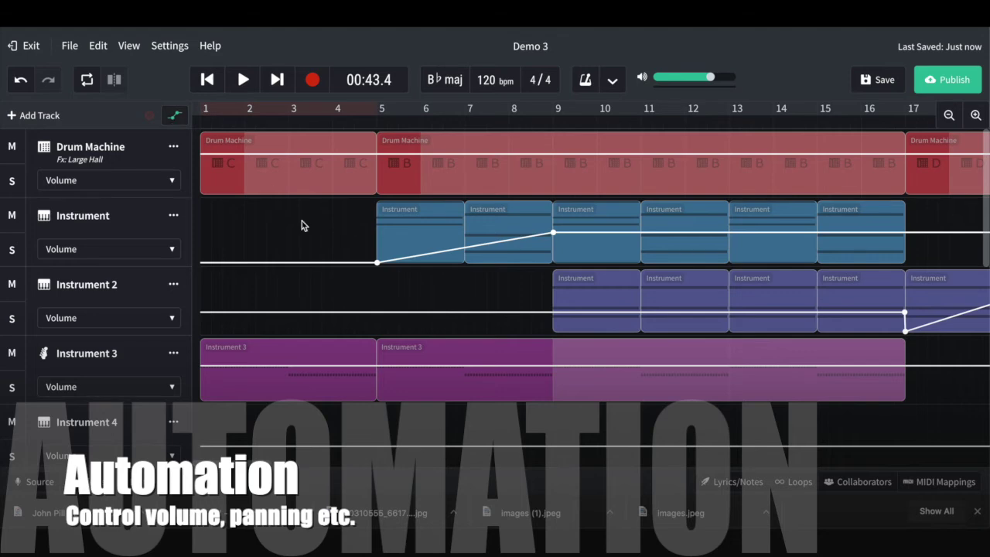
pyautogui.scroll(-5, 348, 296)
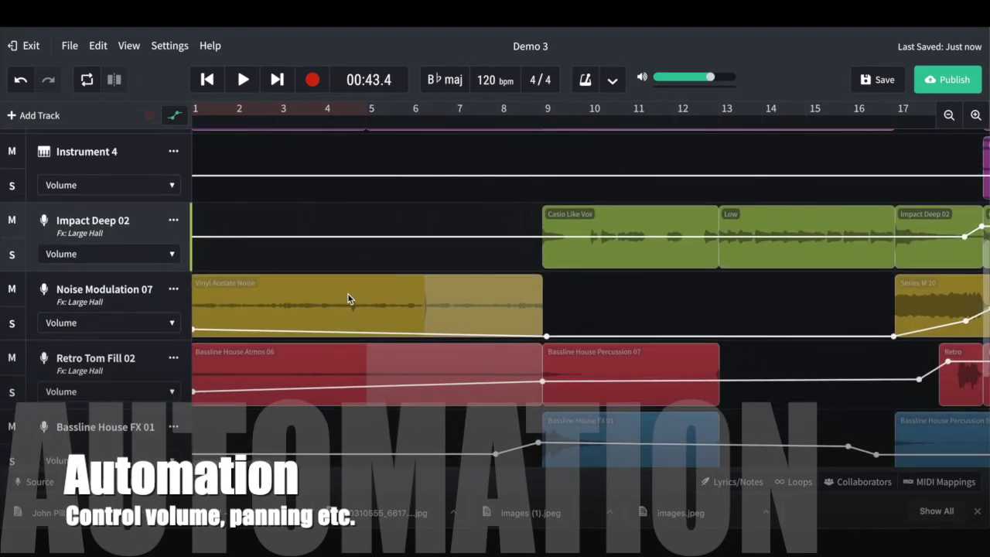
pyautogui.scroll(-2, 349, 298)
pyautogui.scroll(6, 349, 297)
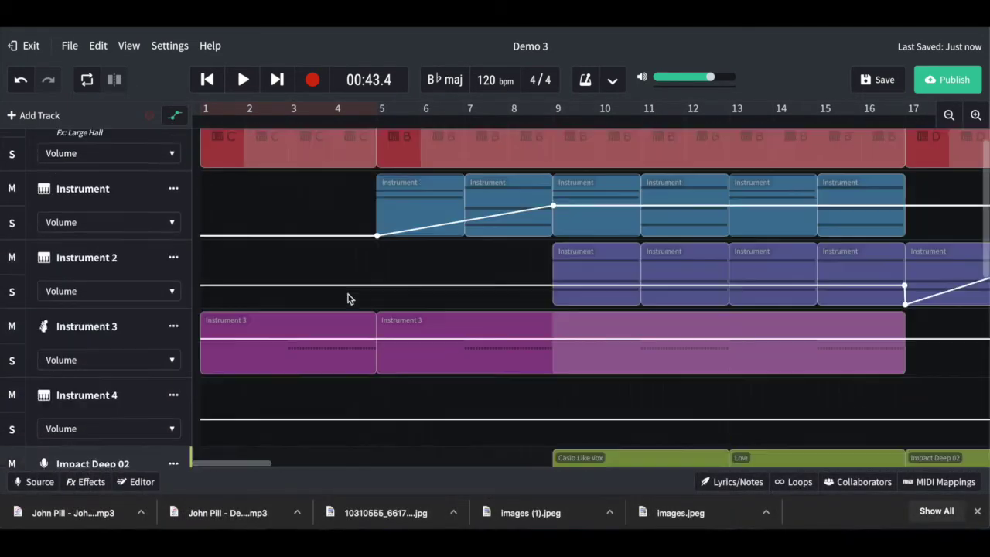
pyautogui.scroll(1, 349, 299)
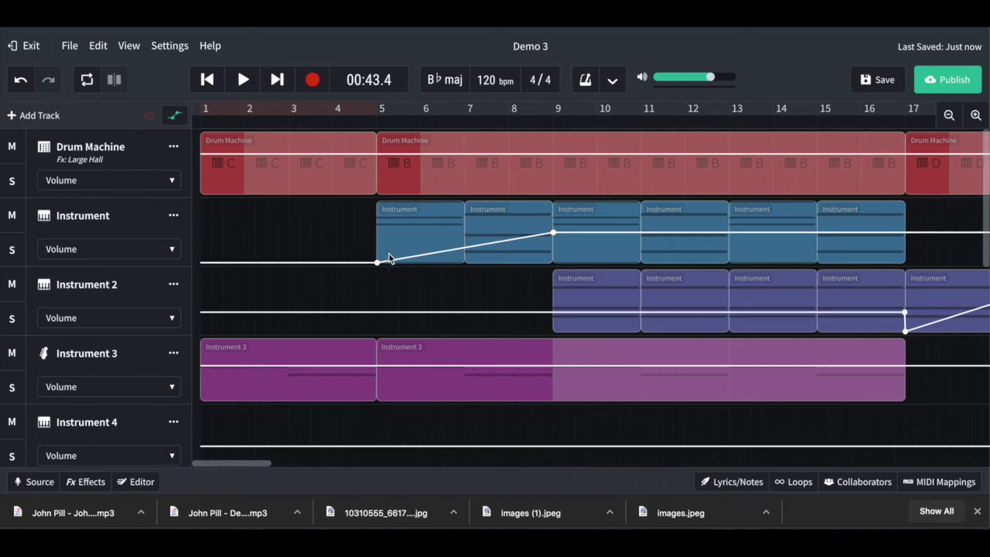
# Step: Play the Instrument track soloed from just before bar 5 and check the start and end points of its volume fade-in
pyautogui.click(14, 249)
pyautogui.click(370, 122)
pyautogui.press('space')
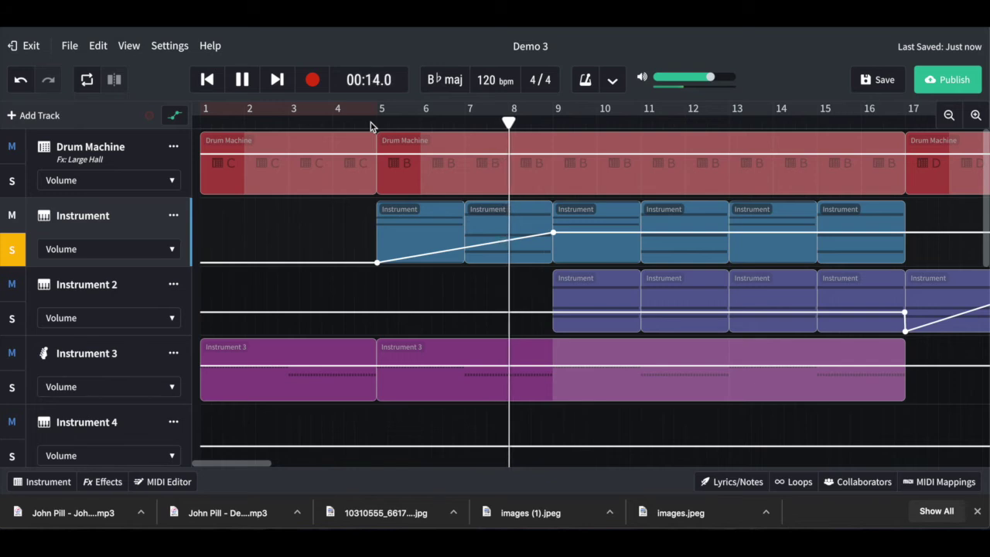
pyautogui.press('space')
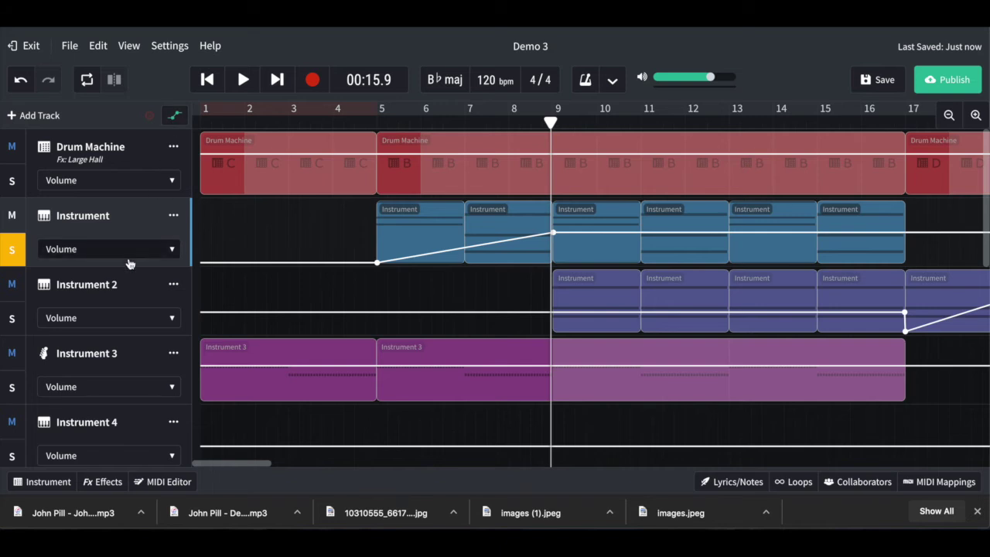
pyautogui.moveTo(378, 264)
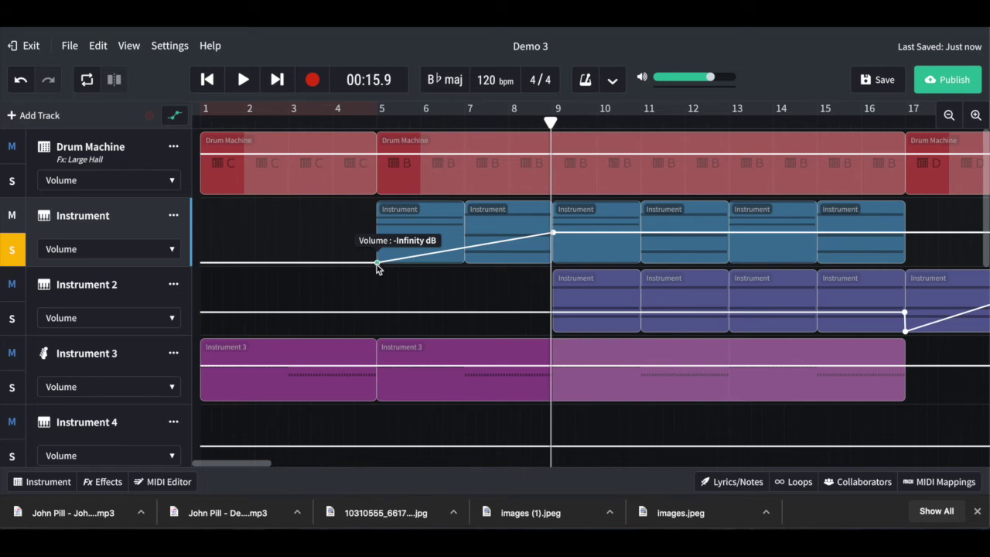
pyautogui.click(556, 230)
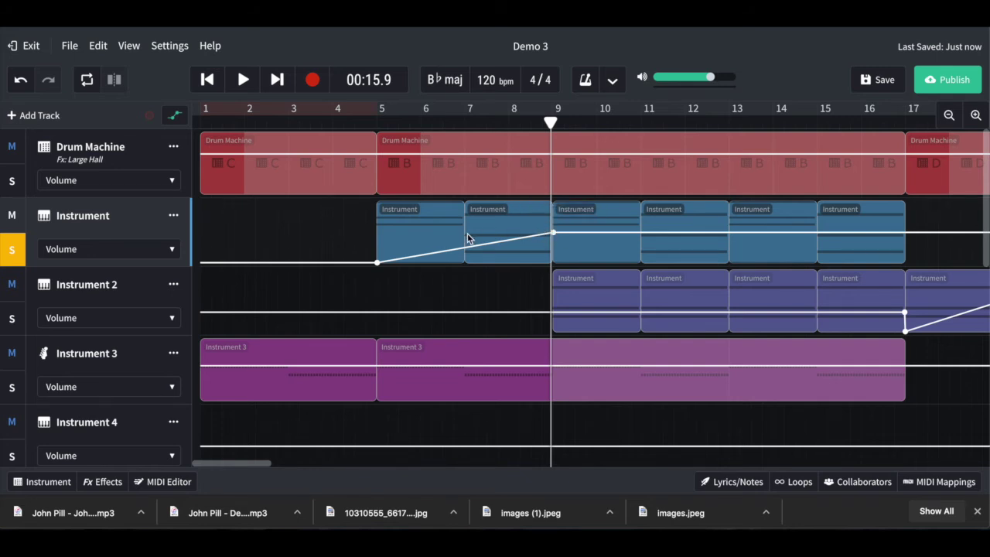
# Step: View the Instrument track's Pan automation and switch the track back to Volume automation
pyautogui.click(174, 249)
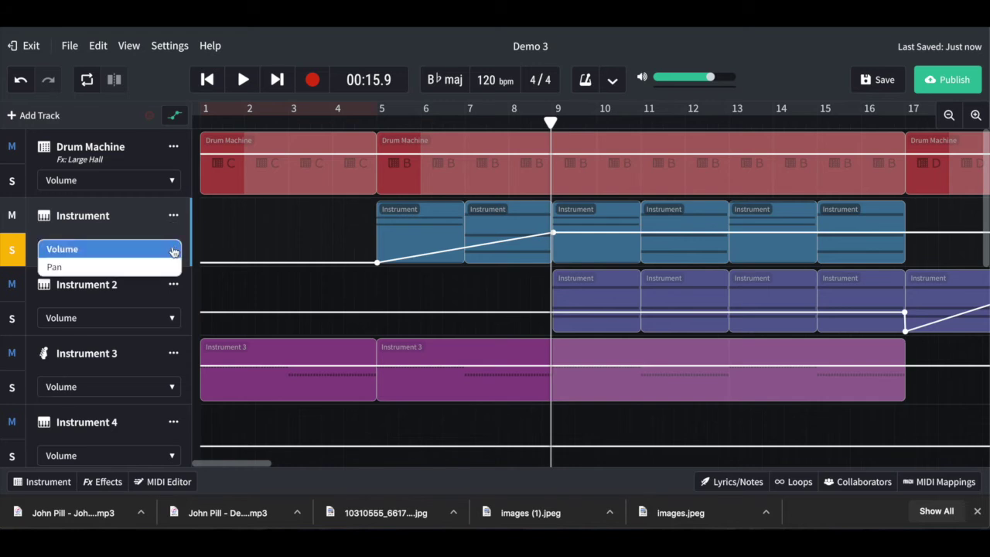
pyautogui.click(161, 268)
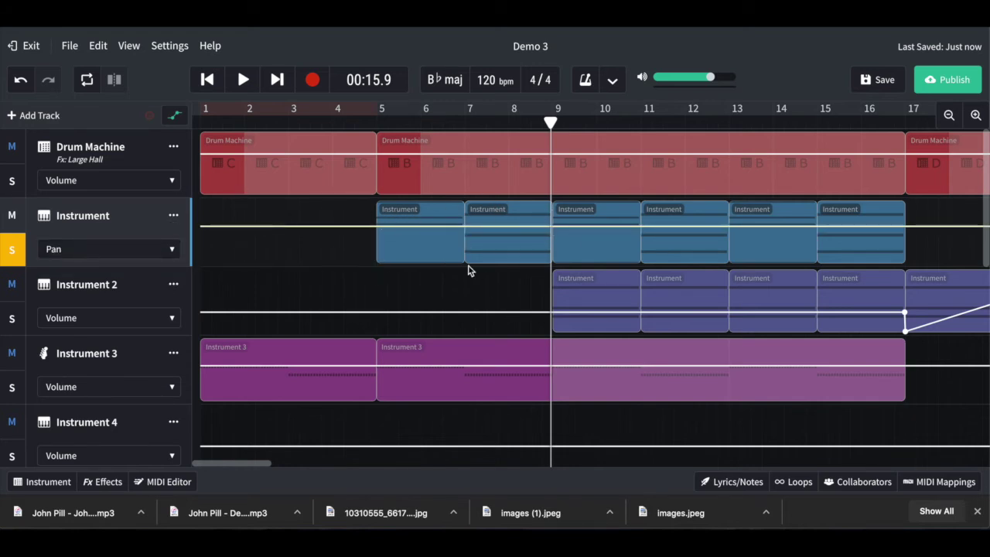
pyautogui.click(170, 249)
pyautogui.click(155, 233)
# Step: Examine the volume automation curves on the lower tracks, from Noise Modulation 07 to Instrument 5, up to about bar 24
pyautogui.scroll(-5, 383, 259)
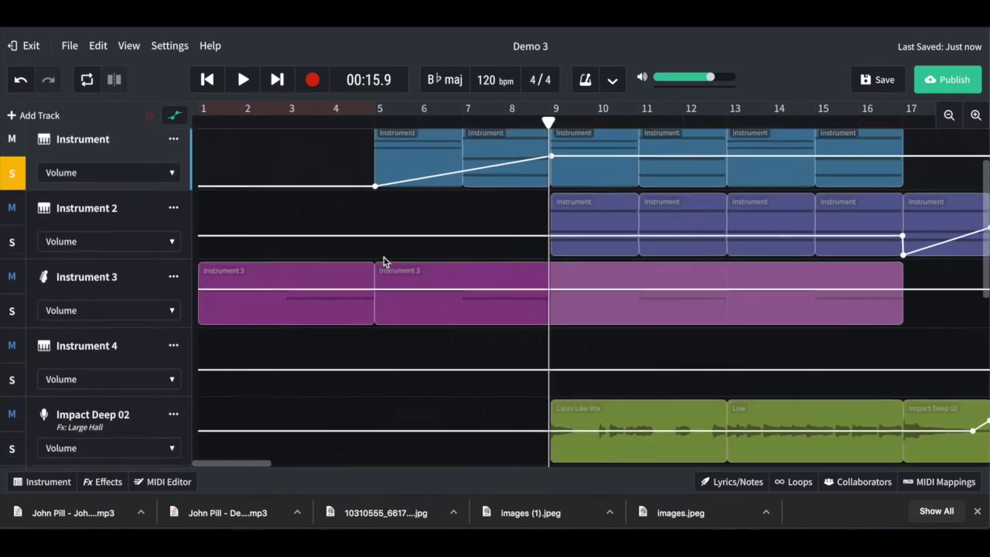
pyautogui.scroll(-3, 383, 257)
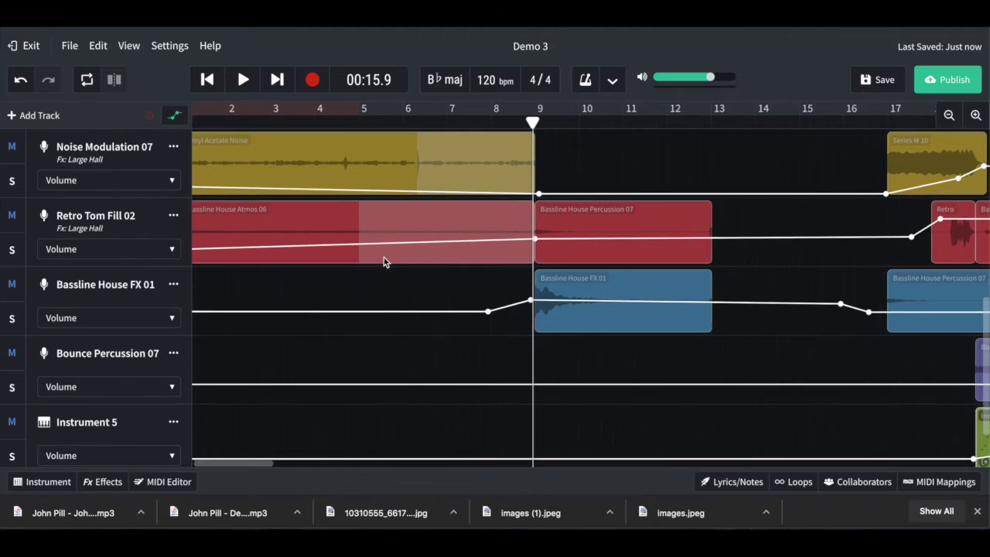
pyautogui.hscroll(3, 642, 278)
pyautogui.hscroll(3, 641, 280)
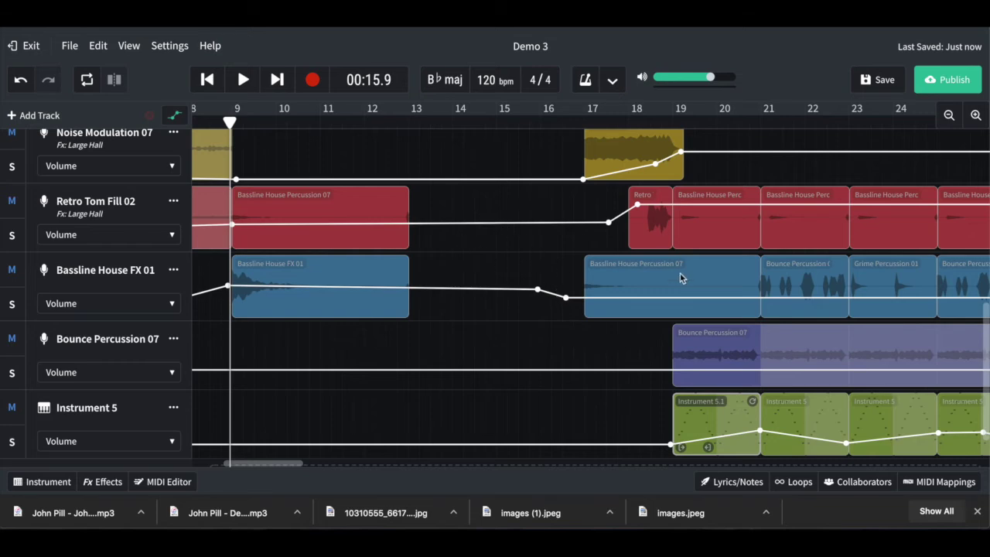
# Step: Examine the volume automation on the lower tracks, from Retro Tom Fill 02 to Instrument 5, up to about bar 28
pyautogui.scroll(-1, 677, 269)
pyautogui.hscroll(3, 673, 248)
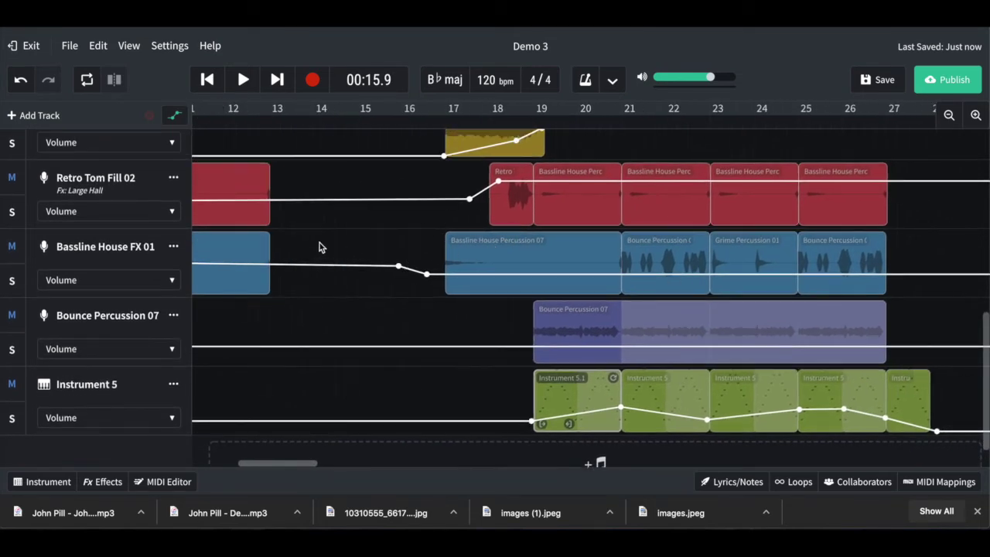
pyautogui.scroll(-2, 652, 331)
pyautogui.hscroll(1, 652, 330)
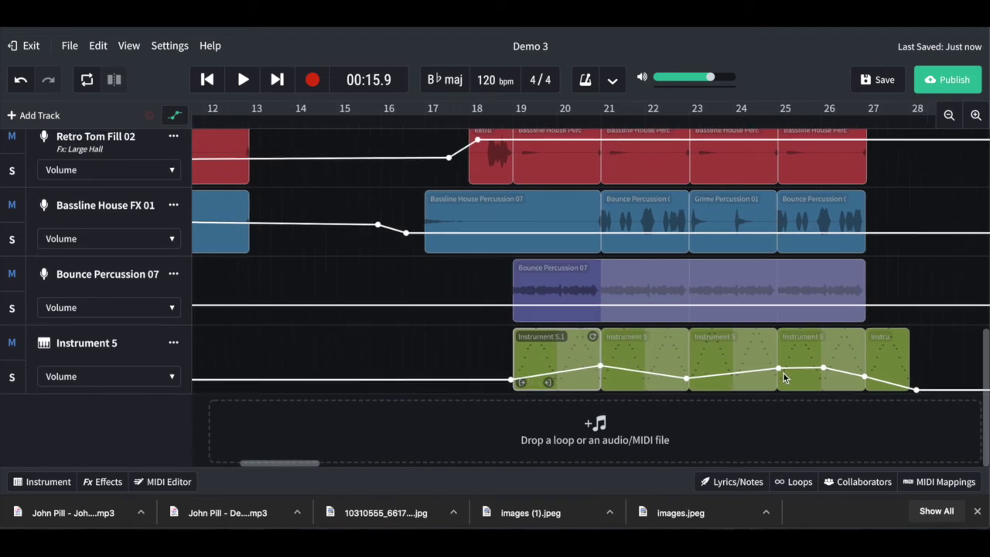
# Step: Add a volume fade-in to the Drum Machine track with automation points at bar 1 and bar 5
pyautogui.scroll(5, 320, 188)
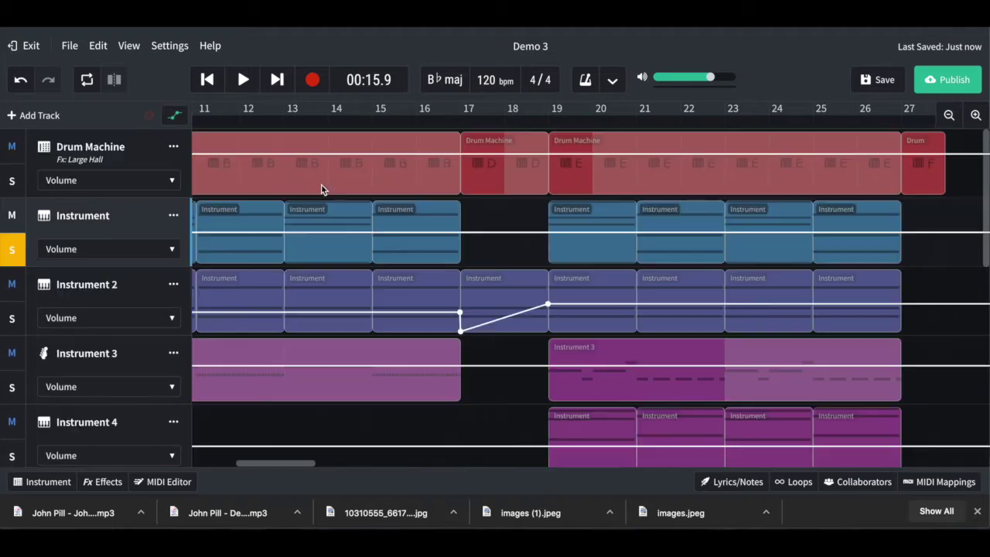
pyautogui.hscroll(-5, 321, 190)
pyautogui.hscroll(-3, 321, 189)
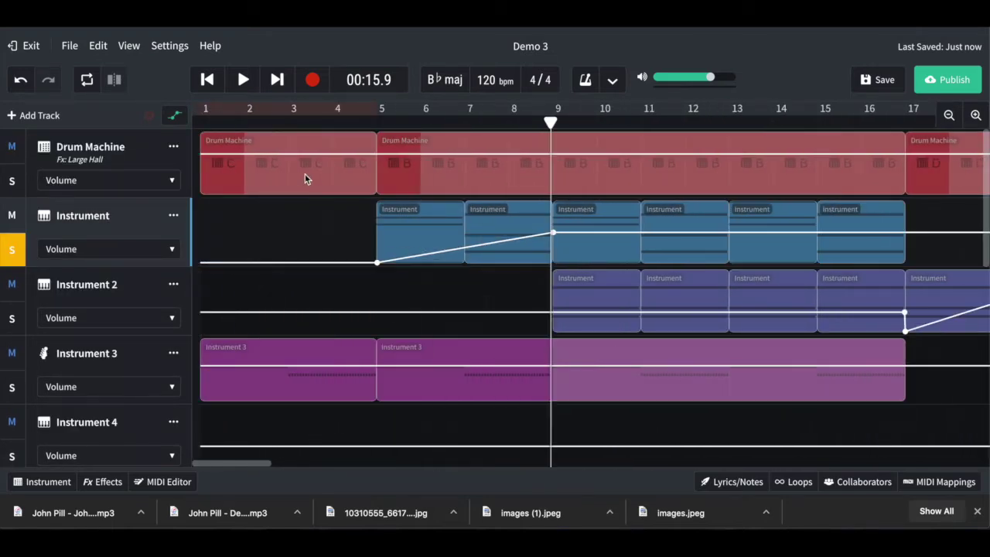
pyautogui.click(379, 158)
pyautogui.moveTo(202, 191); pyautogui.dragTo(203, 169)
# Step: Play the project from the start and turn off the Instrument track's solo to hear the drum fade-in with all tracks
pyautogui.click(206, 79)
pyautogui.click(201, 82)
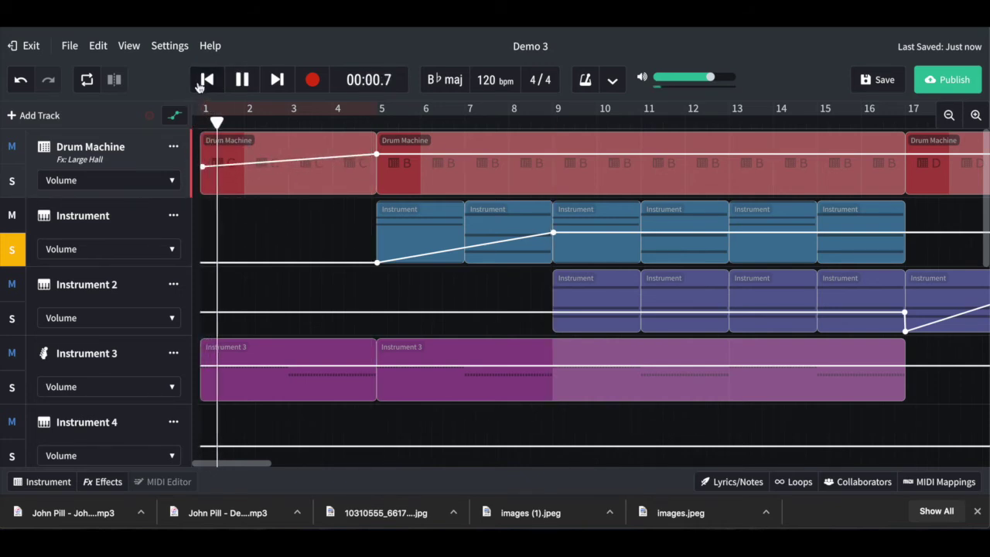
pyautogui.click(13, 251)
pyautogui.click(198, 125)
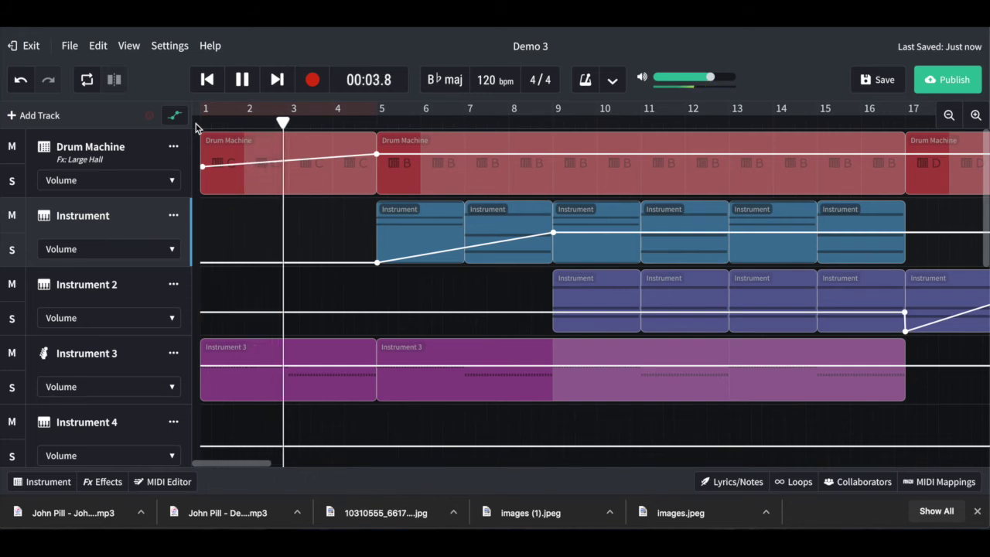
pyautogui.moveTo(551, 153); pyautogui.dragTo(552, 158)
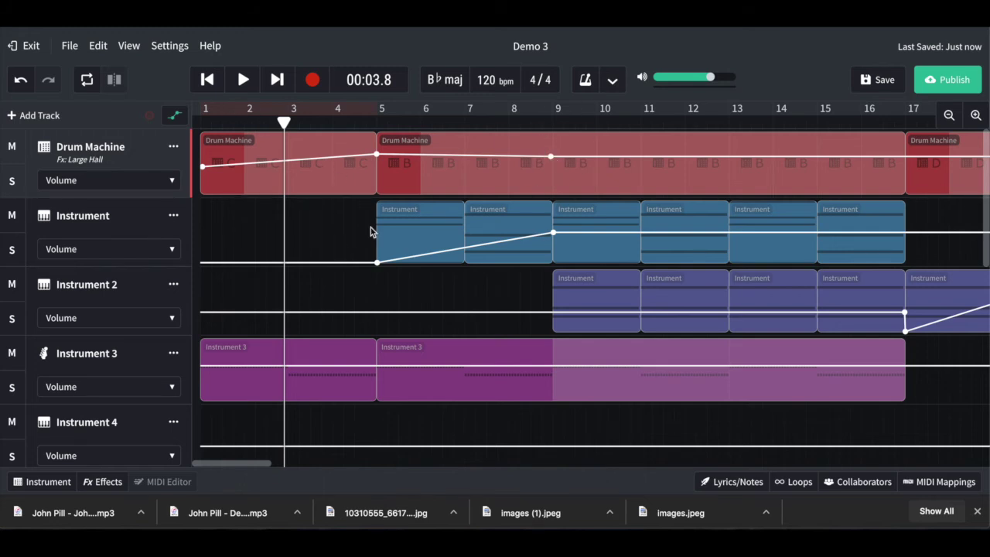
pyautogui.click(20, 81)
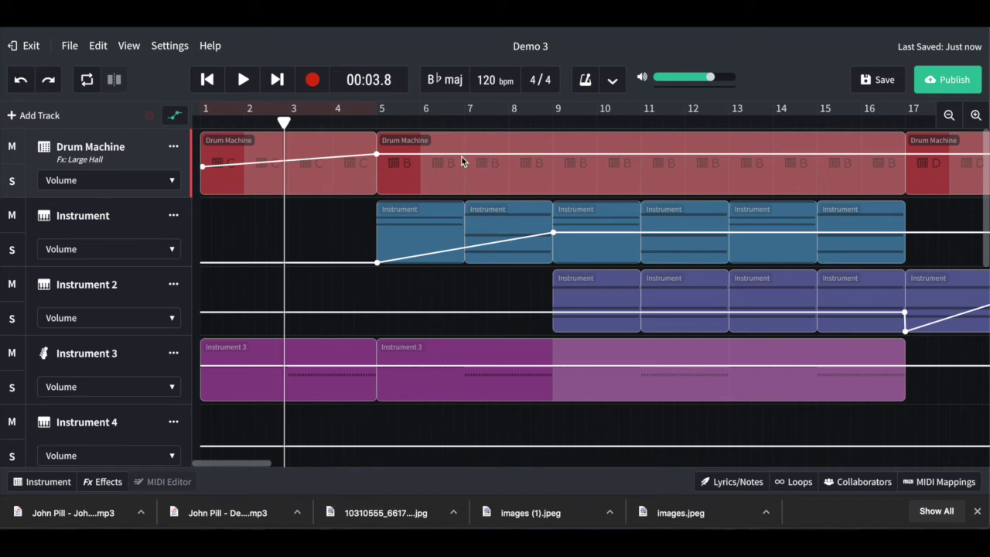
pyautogui.rightClick(554, 158)
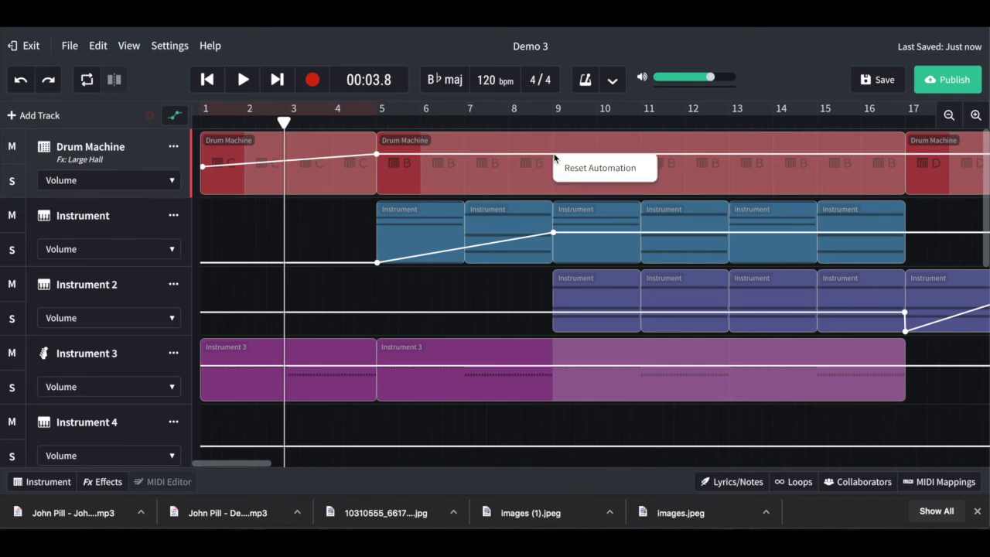
pyautogui.click(554, 155)
# Step: Add a Drum Machine volume point at bar 9 at -1.5 dB, then lower the bar 5 point and the bar 1 point to about -10.7 dB
pyautogui.click(553, 154)
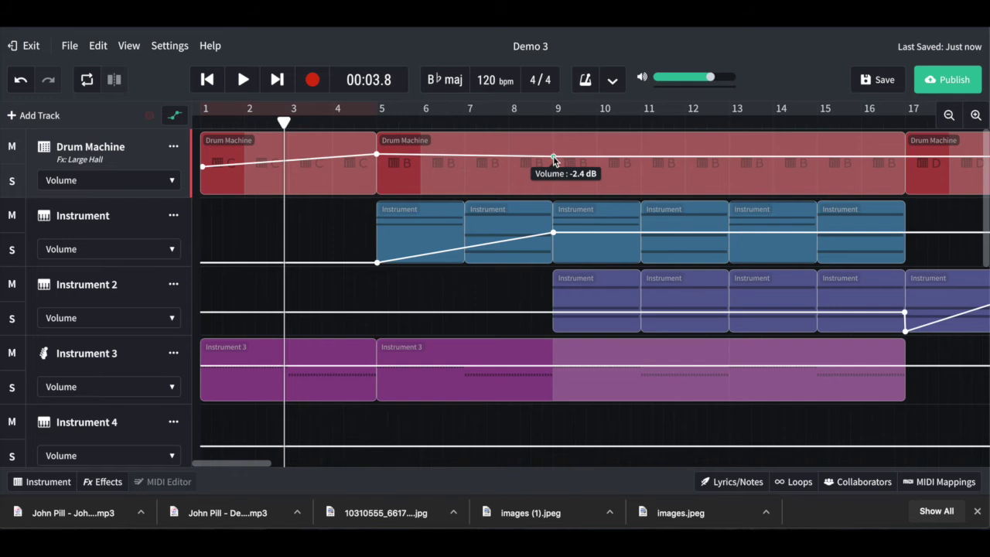
pyautogui.moveTo(554, 160); pyautogui.dragTo(554, 157)
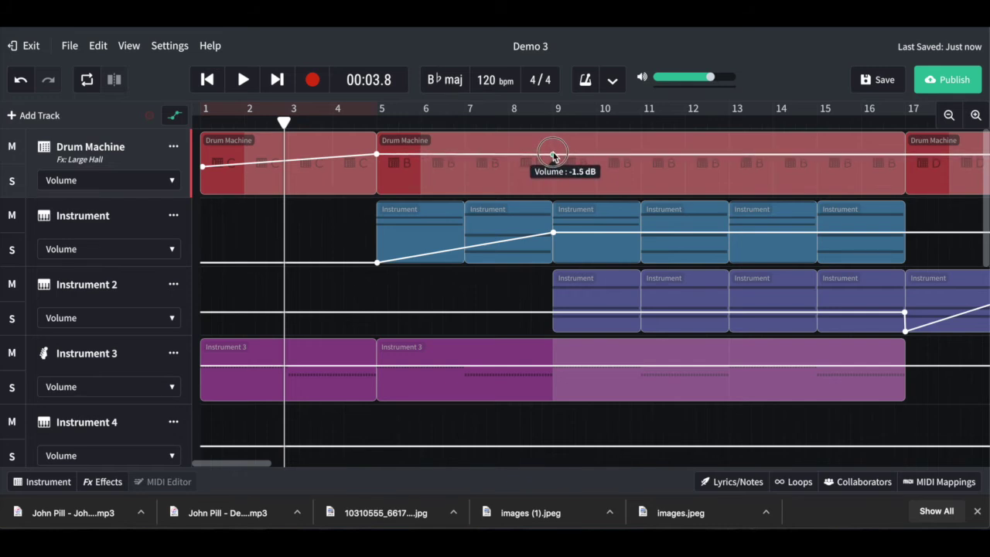
pyautogui.moveTo(380, 158); pyautogui.dragTo(380, 160)
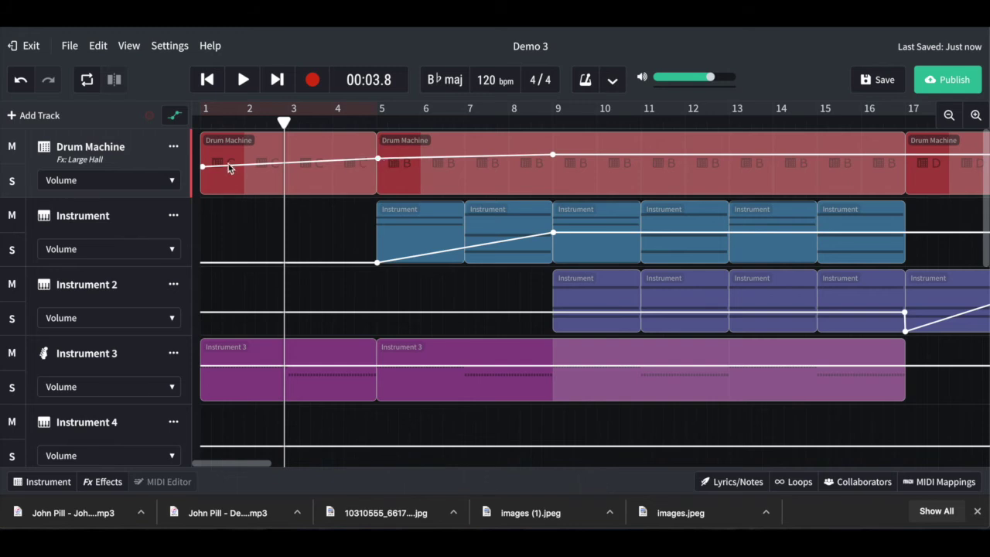
pyautogui.moveTo(201, 168); pyautogui.dragTo(202, 173)
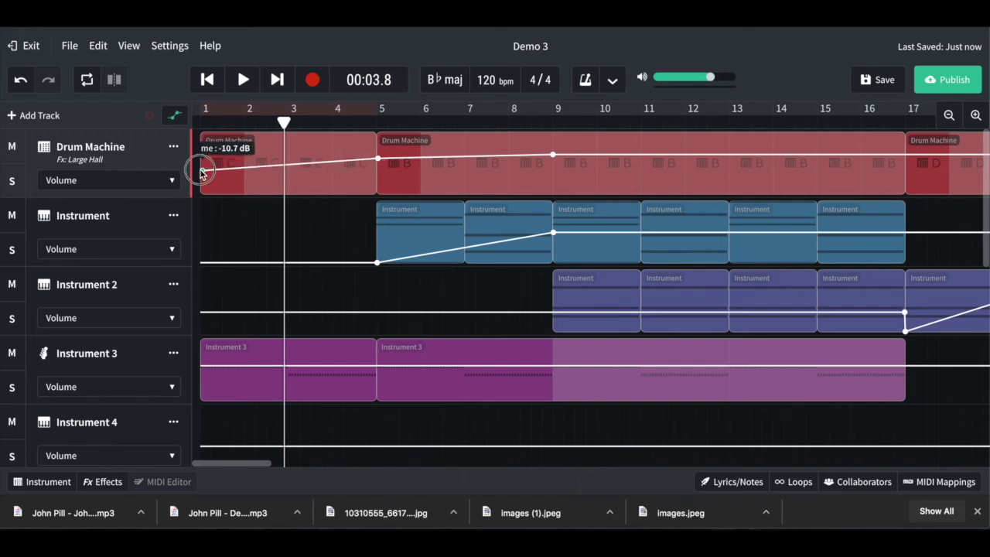
# Step: Add a volume fade-in to Instrument 3 from bar 1 to bar 5 and play the project from the start past bar 5
pyautogui.click(376, 367)
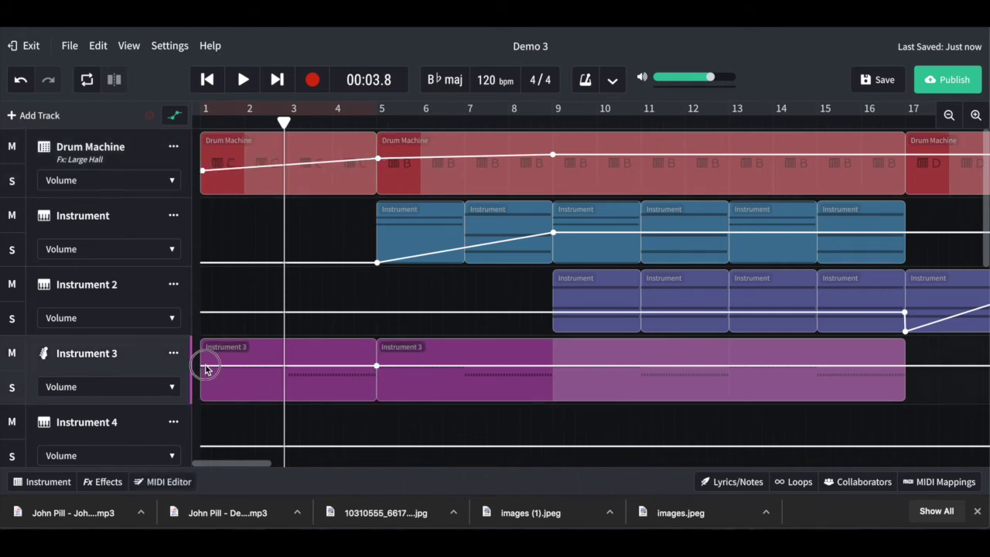
pyautogui.moveTo(205, 370); pyautogui.dragTo(203, 380)
pyautogui.click(209, 80)
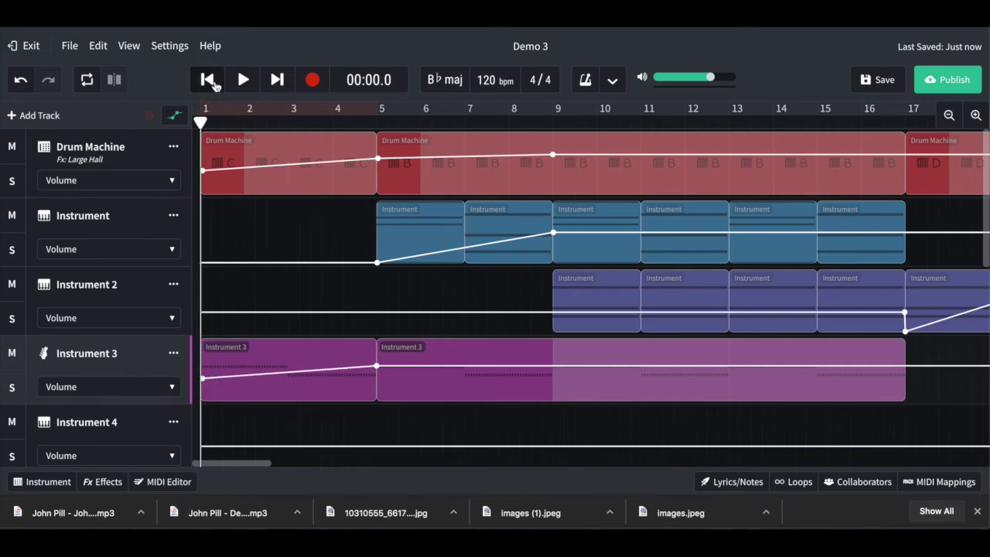
pyautogui.press('space')
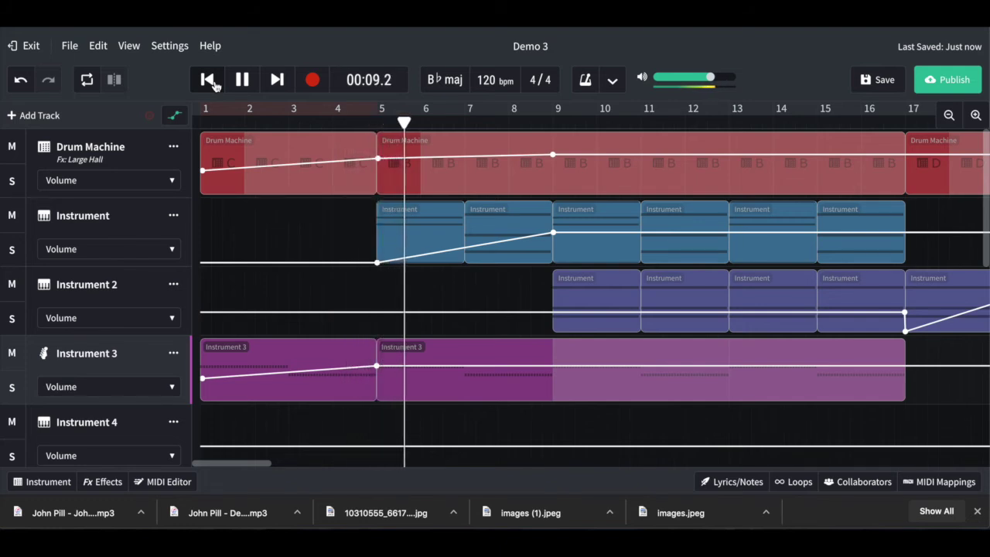
pyautogui.press('space')
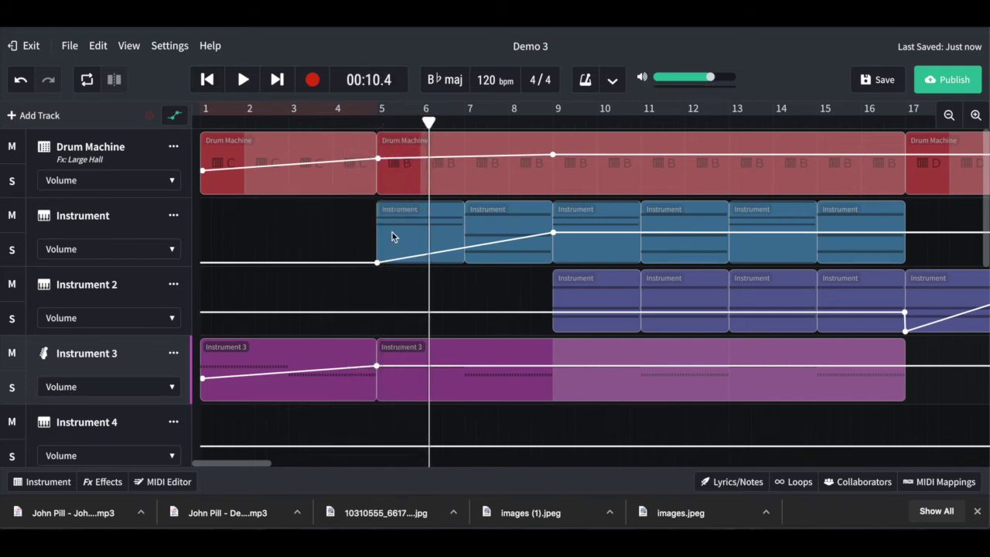
# Step: Examine the volume automation curves on all tracks, from Drum Machine down to Instrument 5, up to about bar 29
pyautogui.scroll(-5, 419, 379)
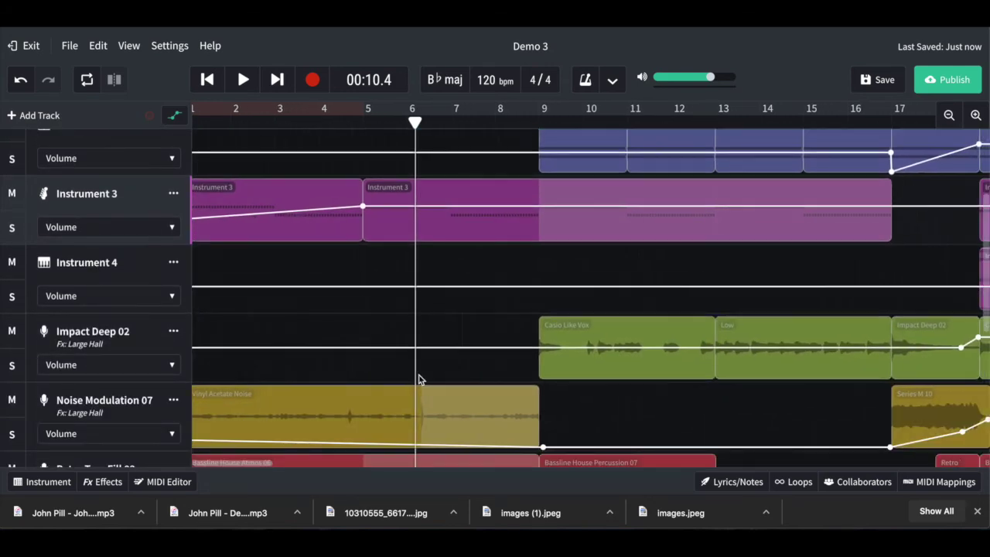
pyautogui.scroll(-1, 536, 343)
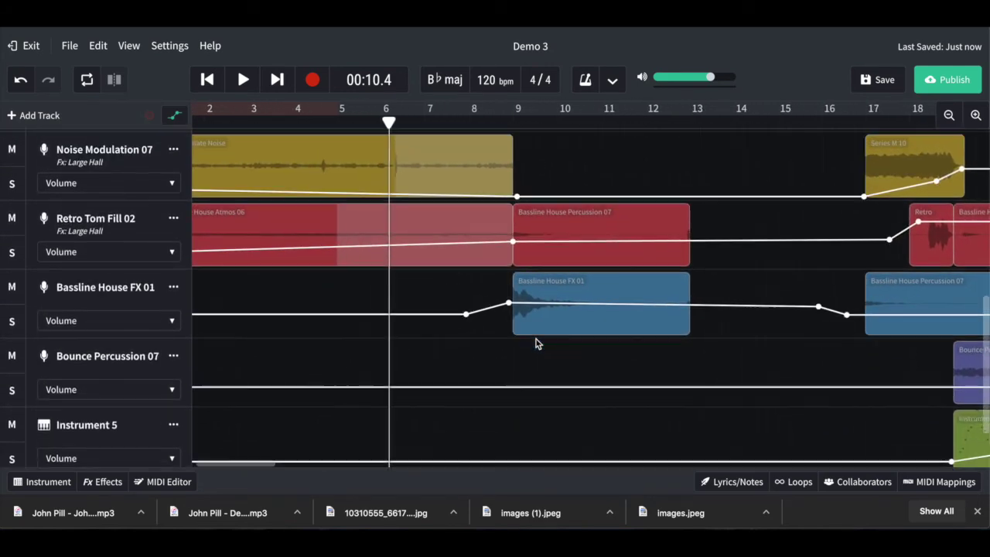
pyautogui.scroll(4, 536, 343)
pyautogui.hscroll(5, 534, 342)
pyautogui.scroll(3, 543, 146)
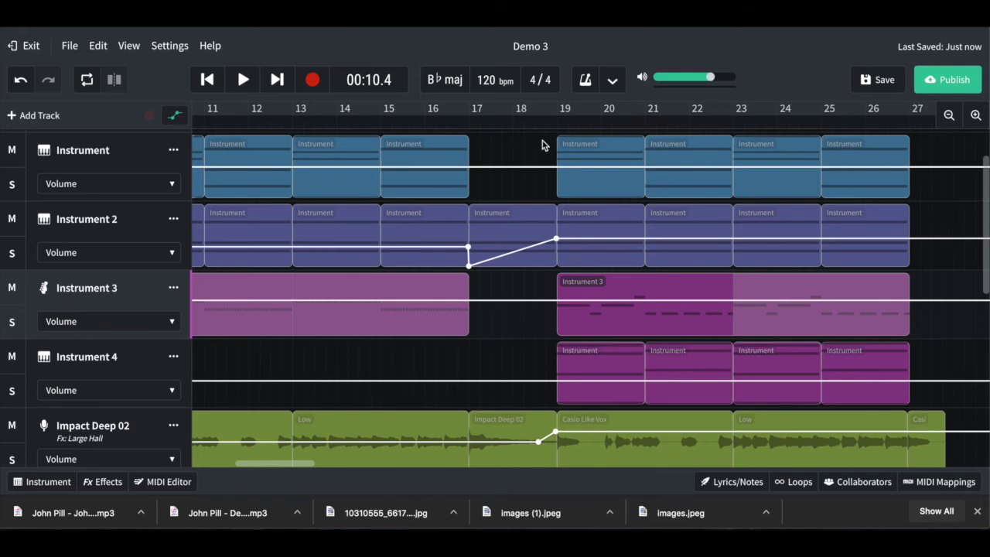
pyautogui.hscroll(-3, 623, 232)
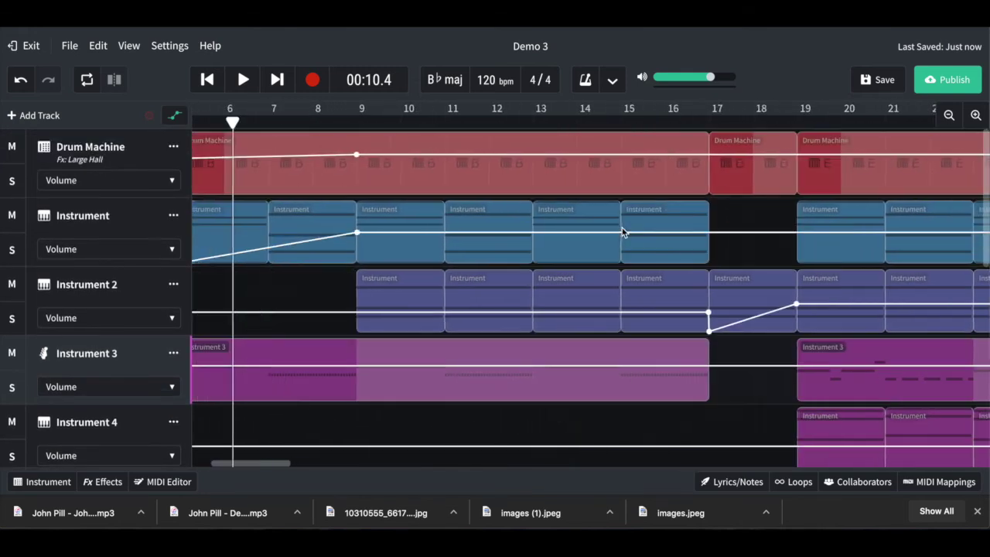
pyautogui.scroll(-2, 624, 233)
pyautogui.hscroll(5, 623, 232)
pyautogui.scroll(-2, 756, 315)
pyautogui.hscroll(-1, 756, 314)
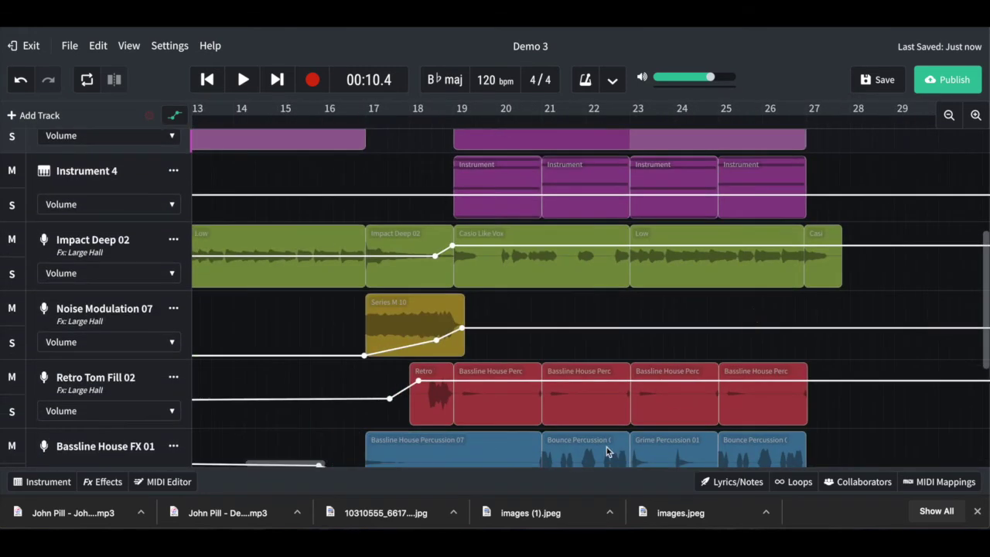
pyautogui.hscroll(-3, 695, 311)
pyautogui.scroll(-5, 695, 312)
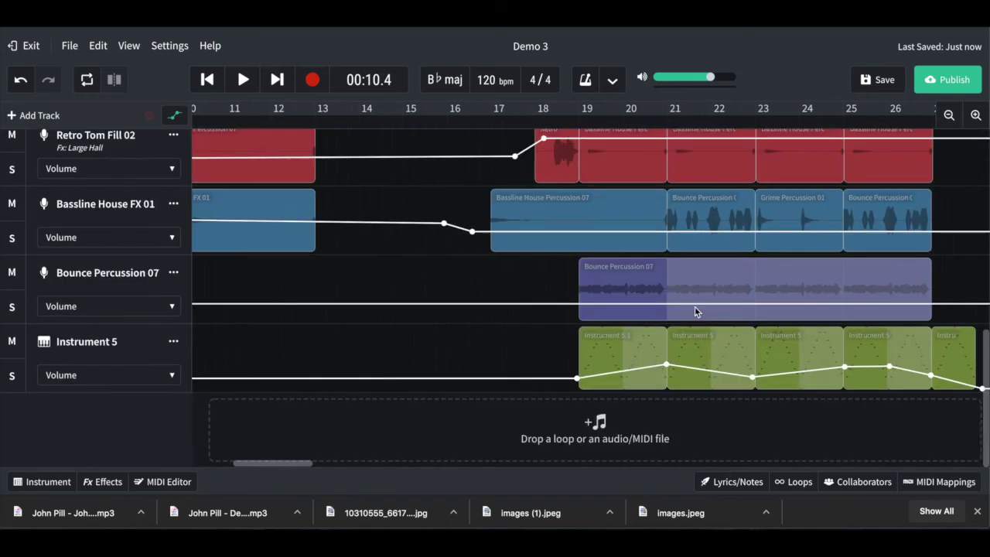
pyautogui.scroll(5, 695, 311)
pyautogui.hscroll(-1, 695, 312)
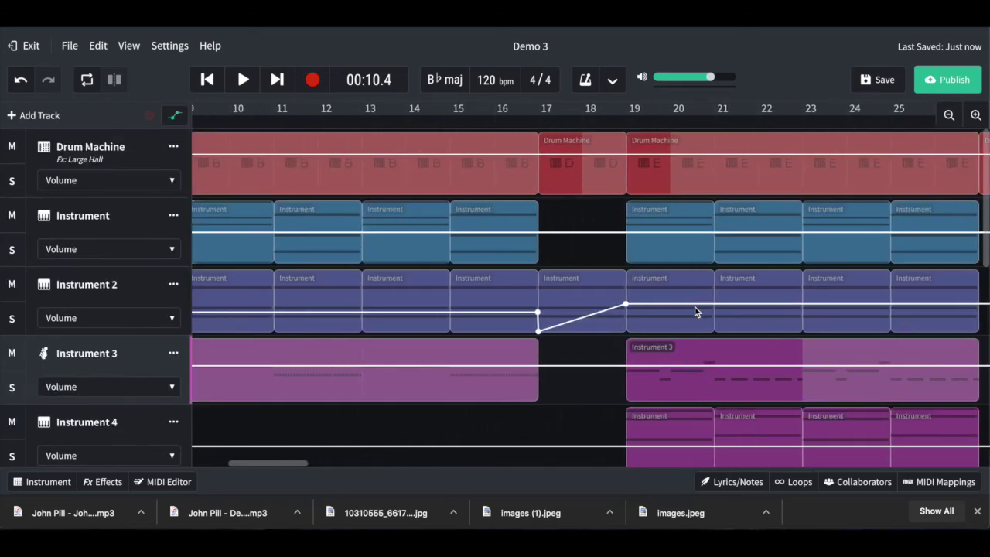
pyautogui.scroll(-5, 694, 312)
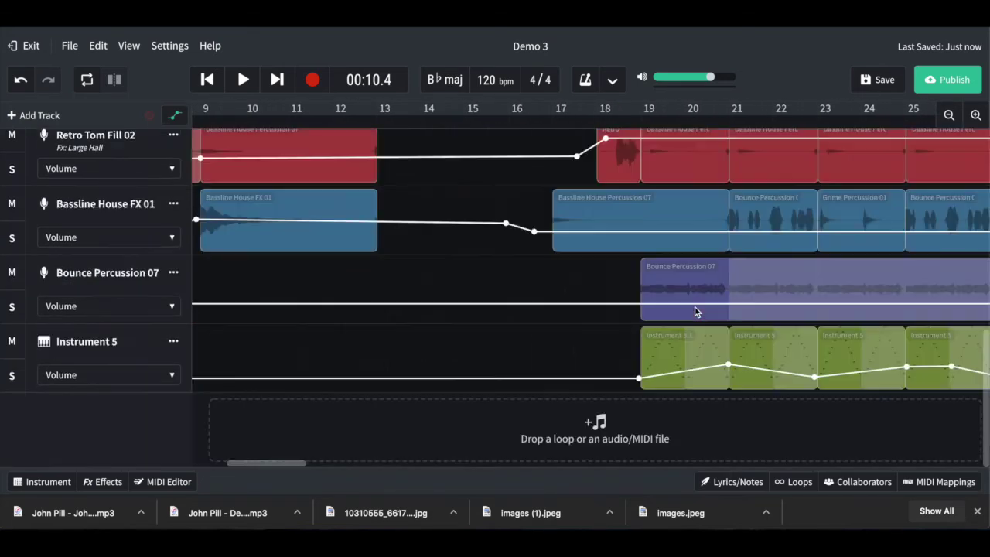
# Step: Hide the automation for all tracks and look over the arrangement from the Drum Machine down to Instrument 5
pyautogui.click(172, 116)
pyautogui.scroll(5, 376, 248)
pyautogui.hscroll(-3, 376, 247)
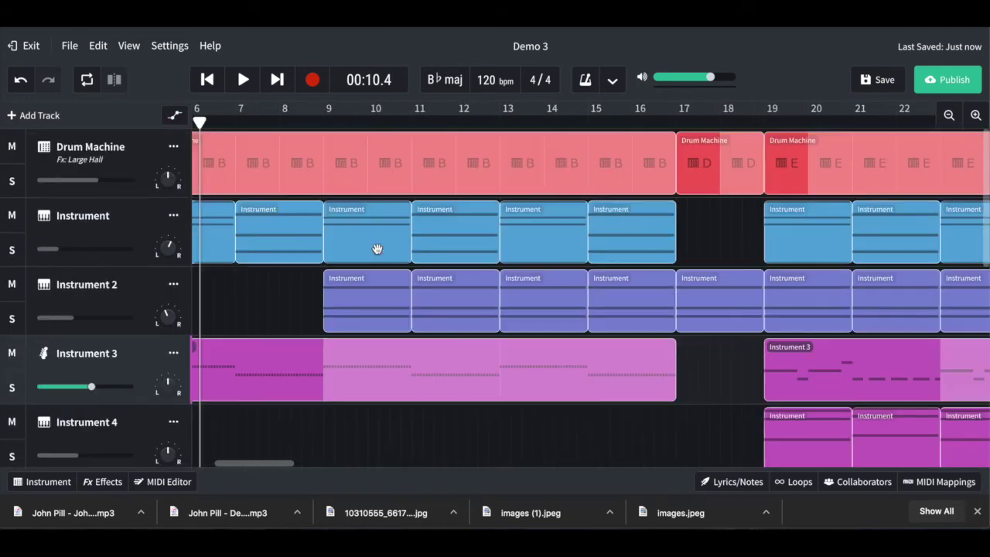
pyautogui.scroll(-5, 377, 248)
pyautogui.hscroll(3, 377, 248)
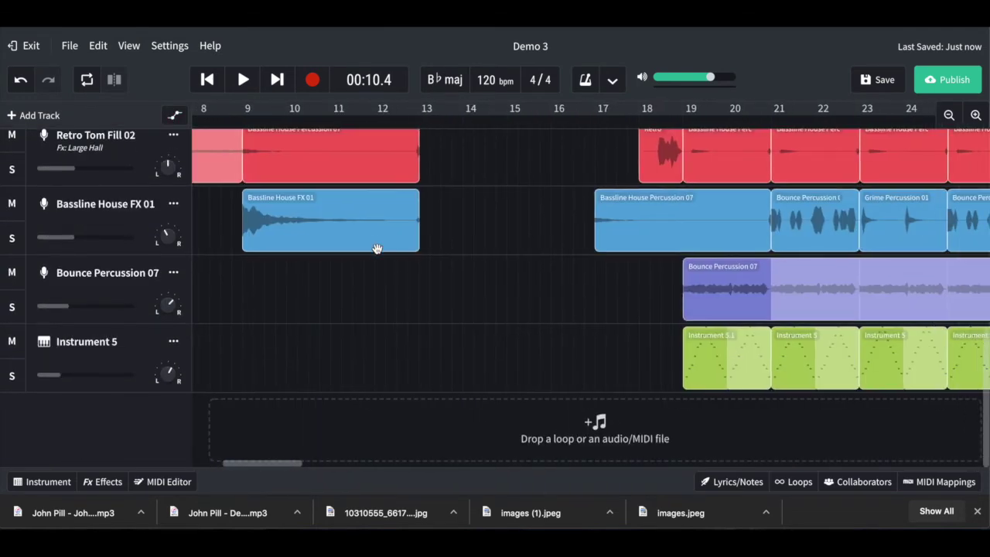
pyautogui.click(794, 483)
pyautogui.click(794, 483)
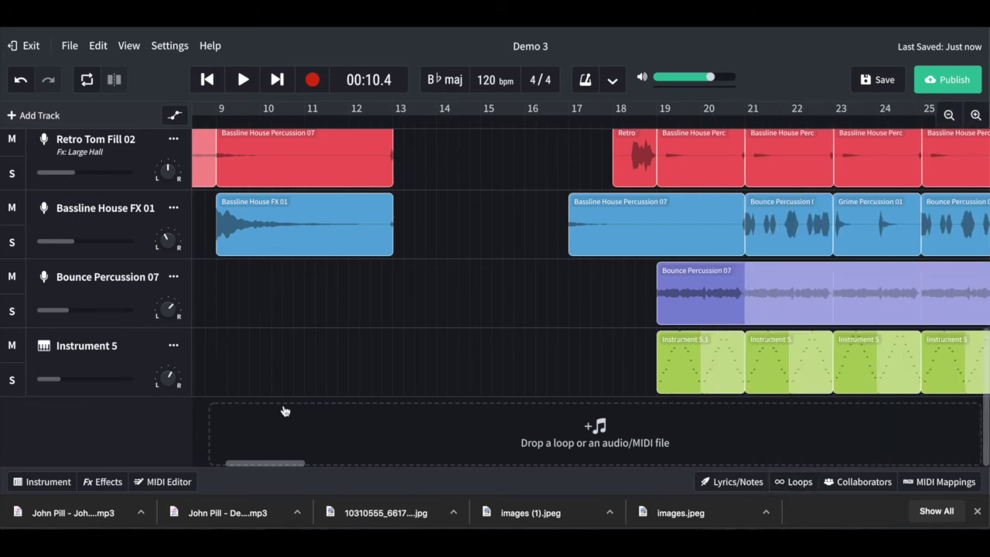
pyautogui.scroll(5, 386, 224)
pyautogui.click(393, 229)
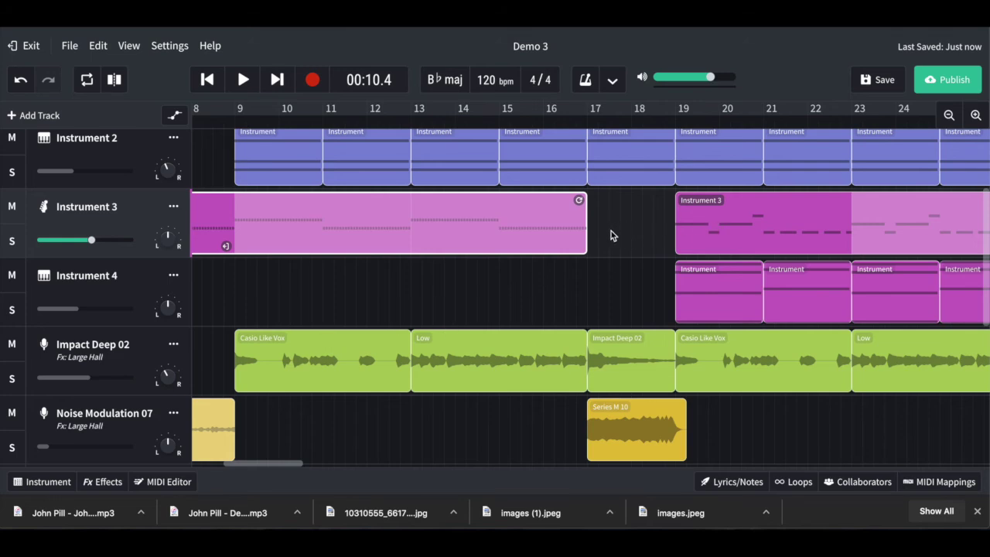
pyautogui.scroll(3, 623, 228)
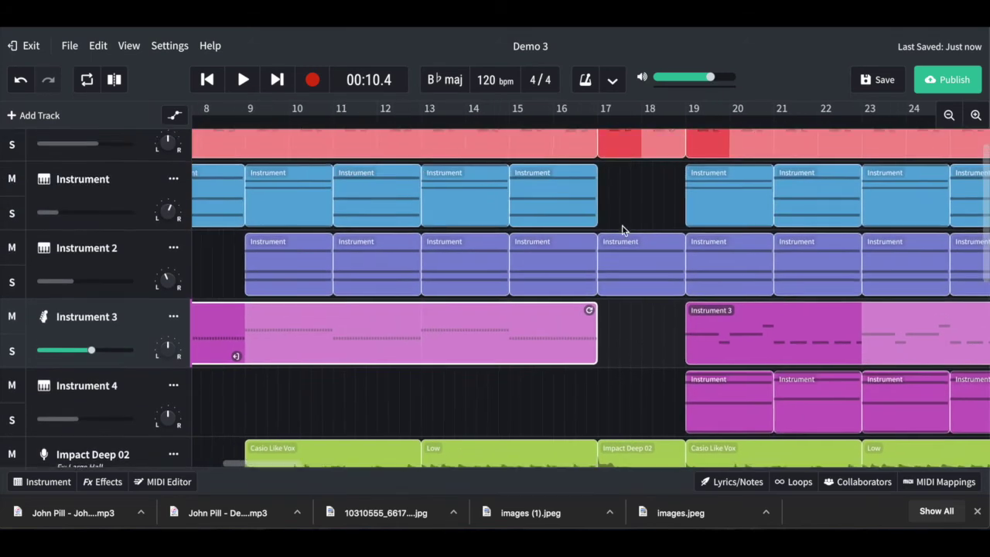
# Step: Create an empty region on the Instrument track at bar 31, delete it and close the MIDI editor
pyautogui.hscroll(10, 631, 222)
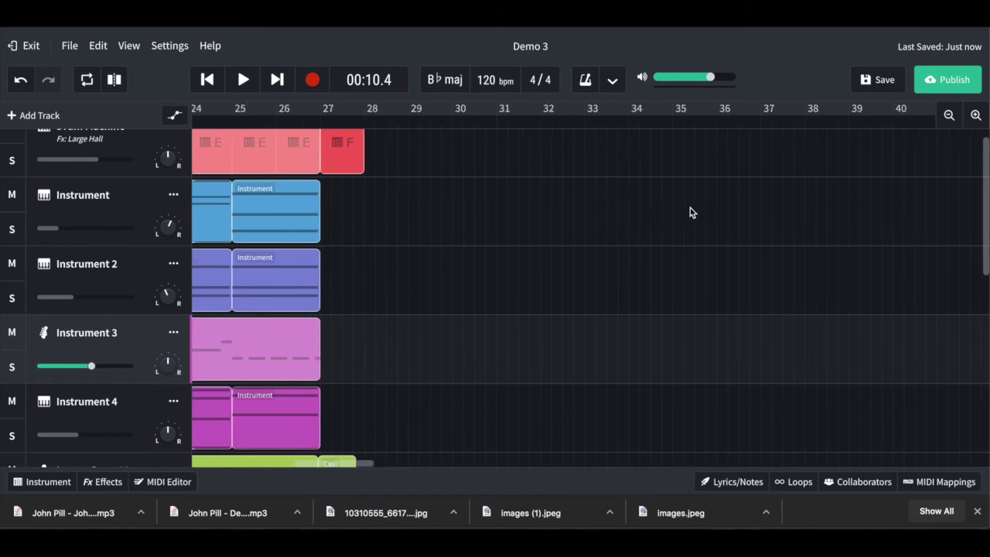
pyautogui.doubleClick(533, 215)
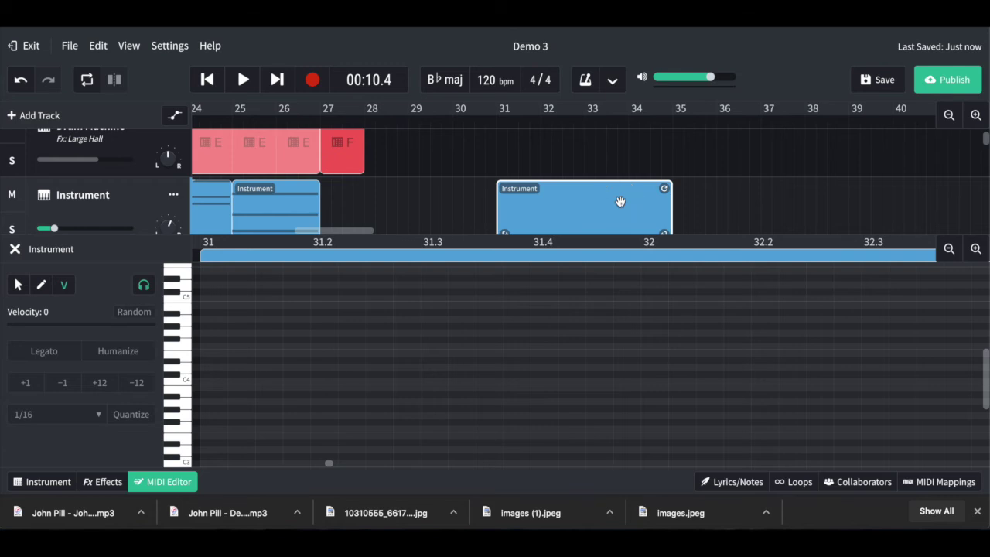
pyautogui.press('Delete')
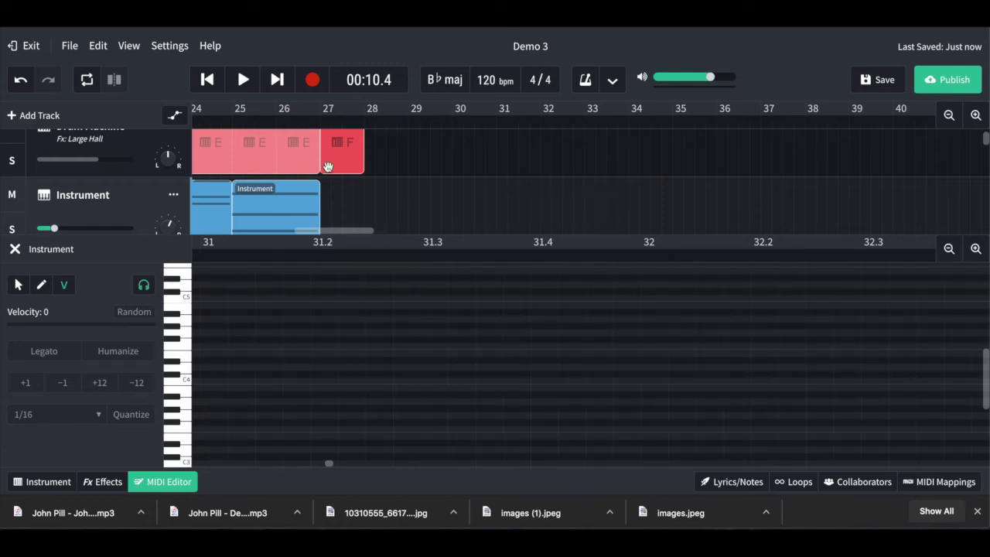
pyautogui.scroll(1, 328, 168)
pyautogui.hscroll(-1, 328, 168)
pyautogui.click(15, 248)
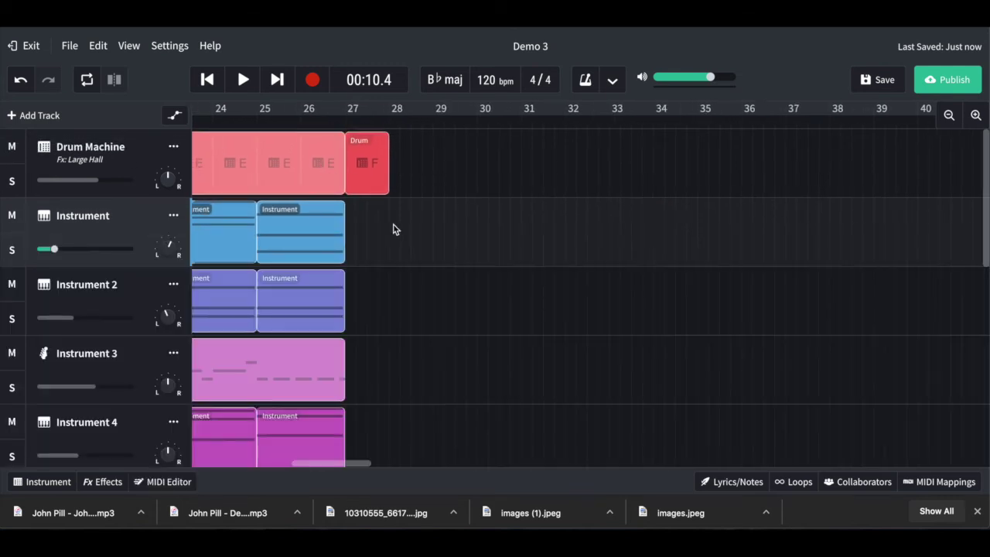
pyautogui.hscroll(-10, 392, 230)
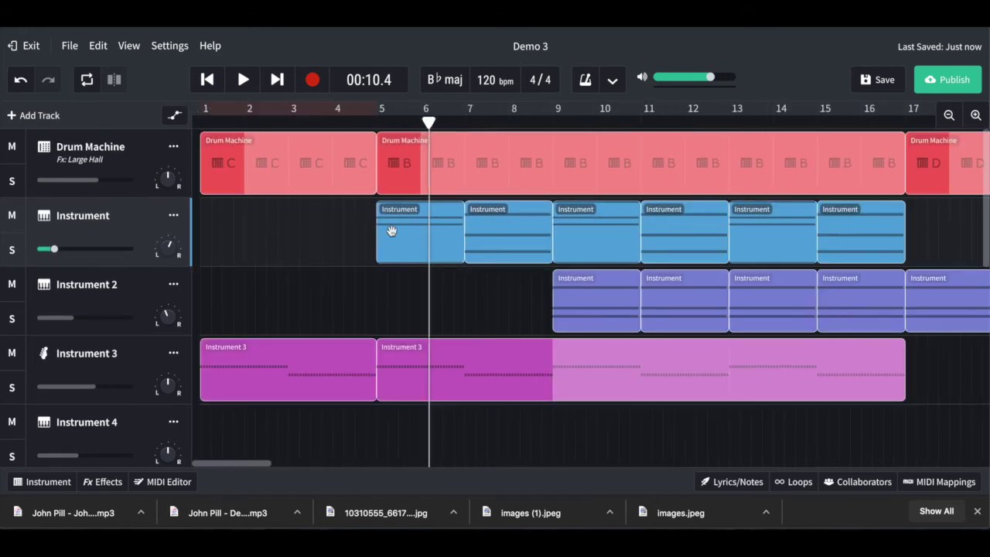
# Step: Look over the arrangement of all tracks from the Drum Machine down to Bassline House FX 01, up to about bar 27
pyautogui.scroll(-8, 605, 312)
pyautogui.hscroll(3, 605, 312)
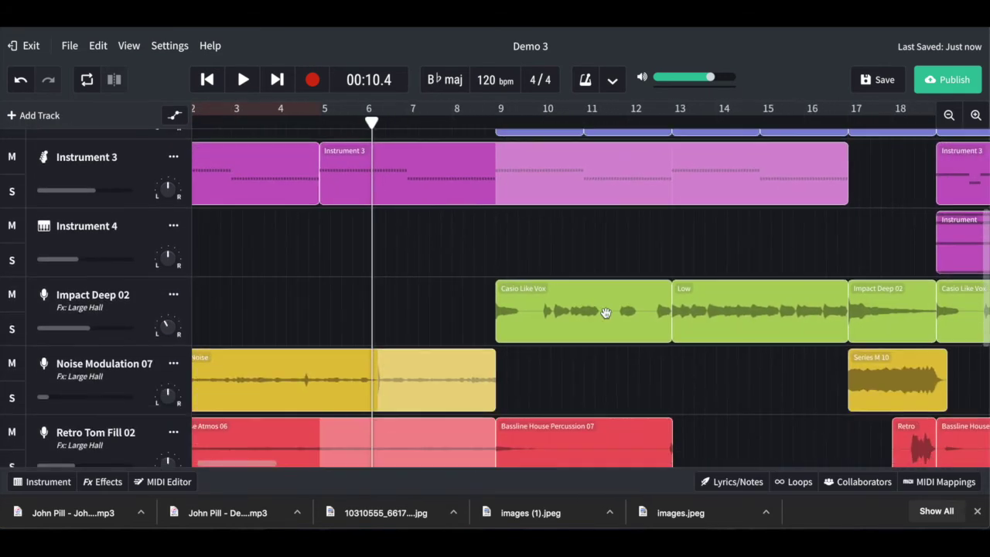
pyautogui.scroll(8, 605, 310)
pyautogui.hscroll(10, 605, 311)
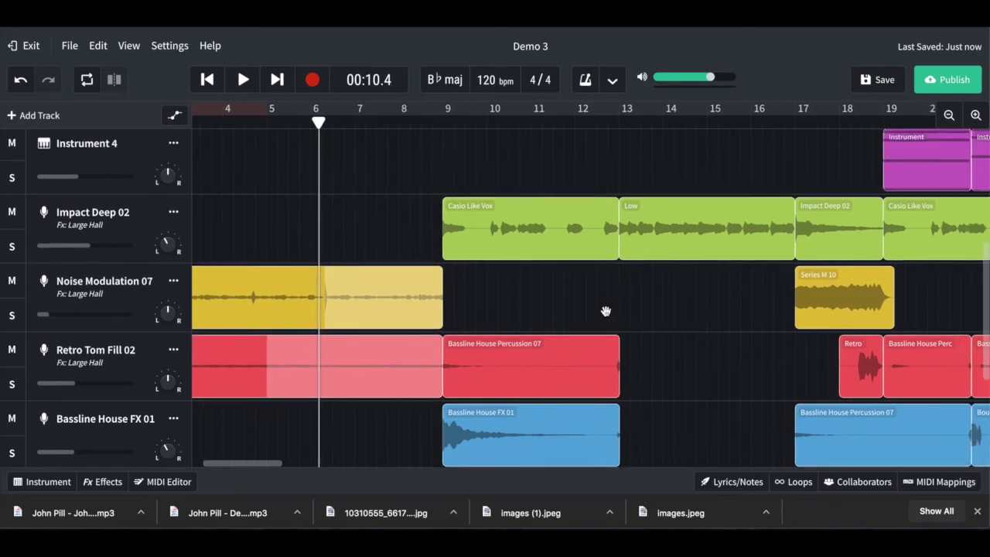
pyautogui.hscroll(1, 606, 311)
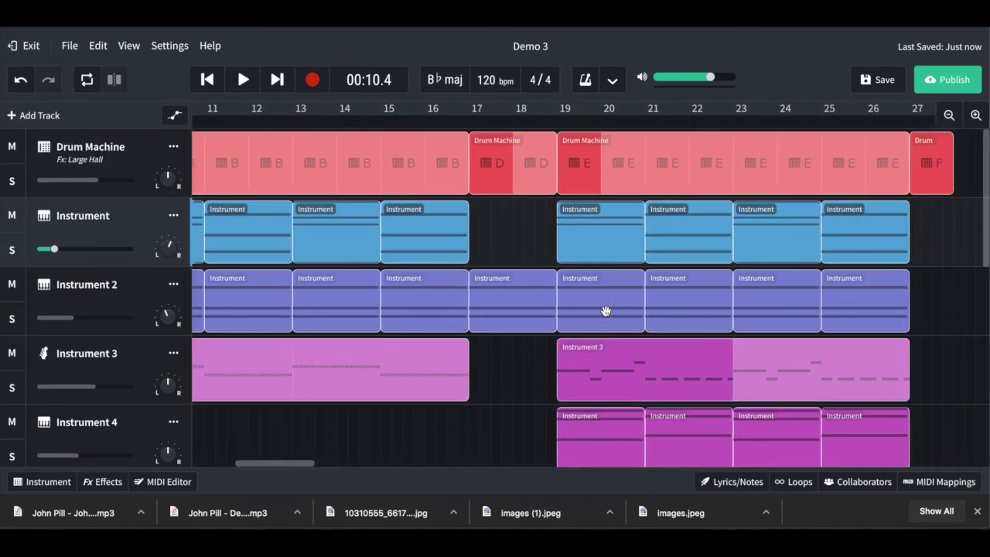
pyautogui.hscroll(-10, 569, 264)
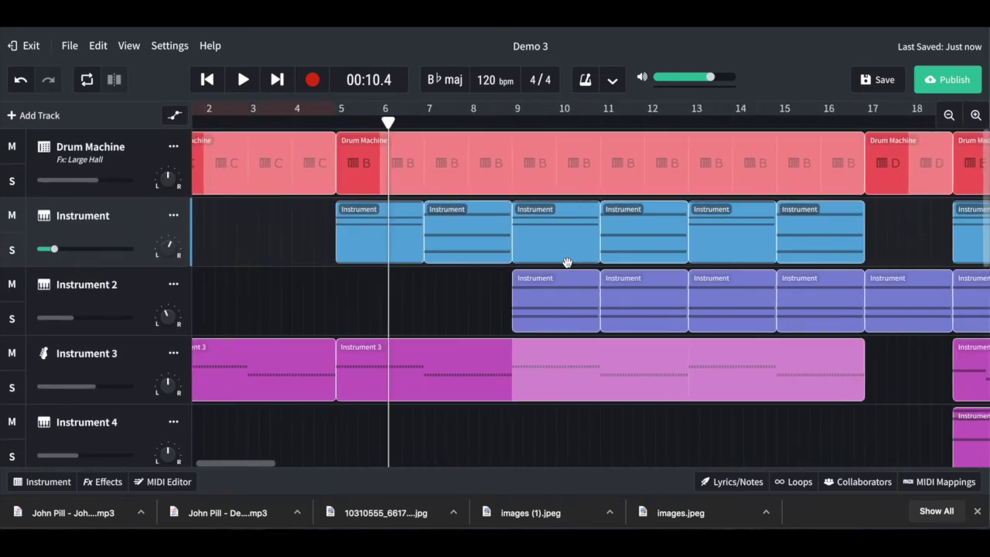
pyautogui.scroll(1, 568, 263)
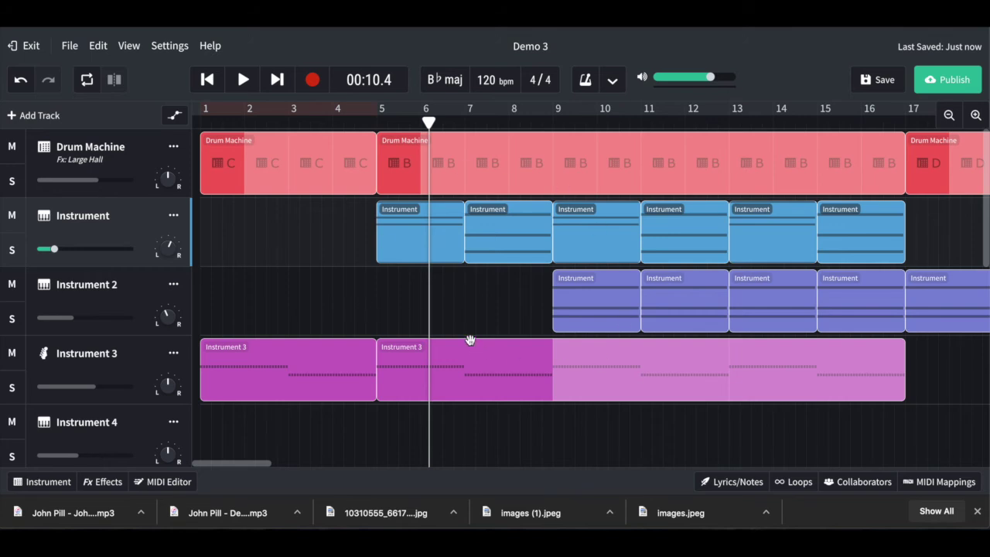
# Step: Play the whole project from the start past its end at about bar 29, stop playback and return to the beginning
pyautogui.click(207, 79)
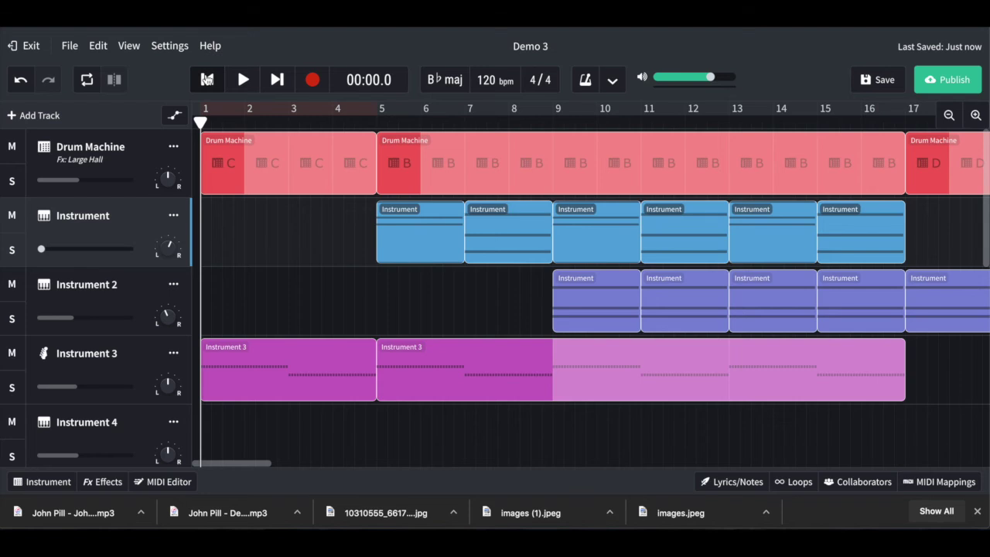
pyautogui.press('space')
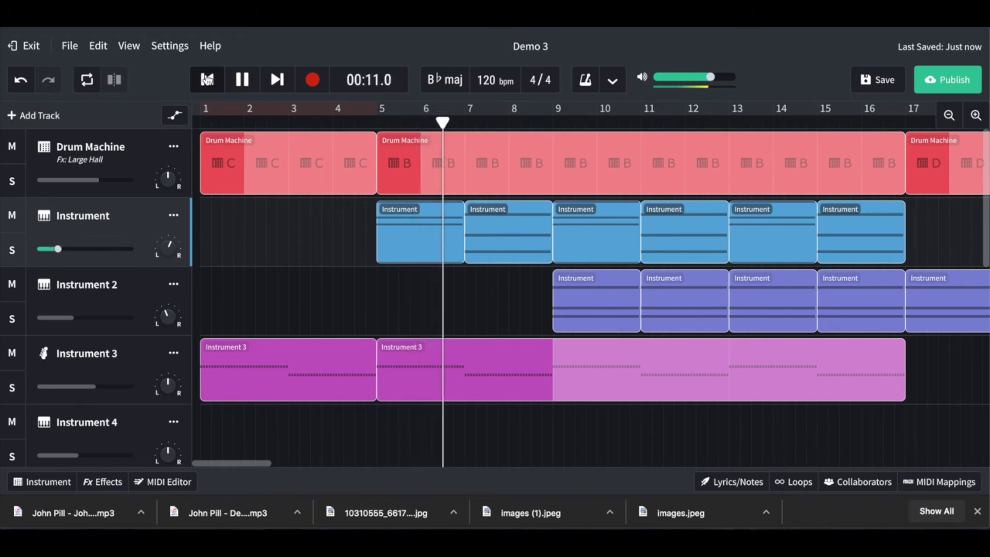
pyautogui.press('XF86AudioRaiseVolume')
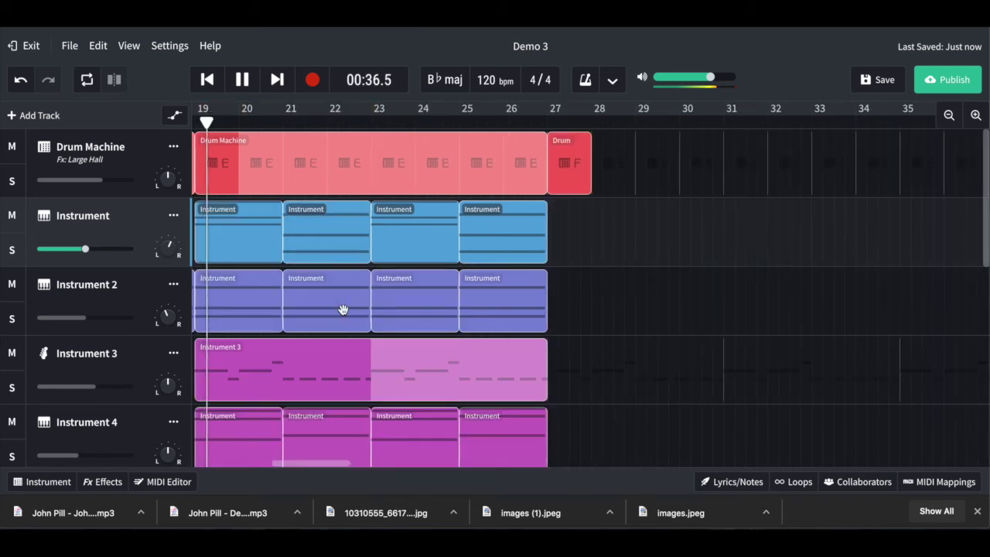
pyautogui.scroll(-1, 344, 310)
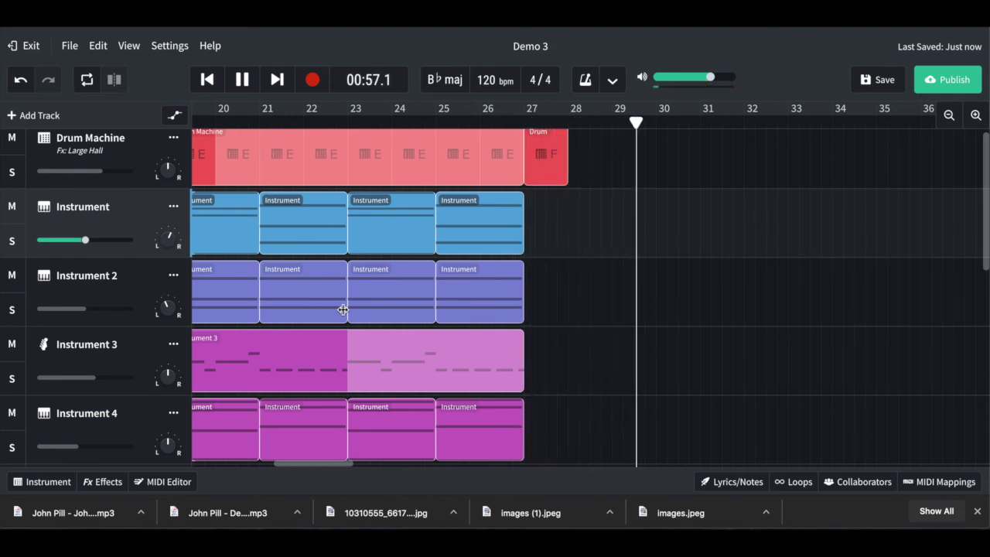
pyautogui.press('space')
pyautogui.hscroll(-10, 387, 287)
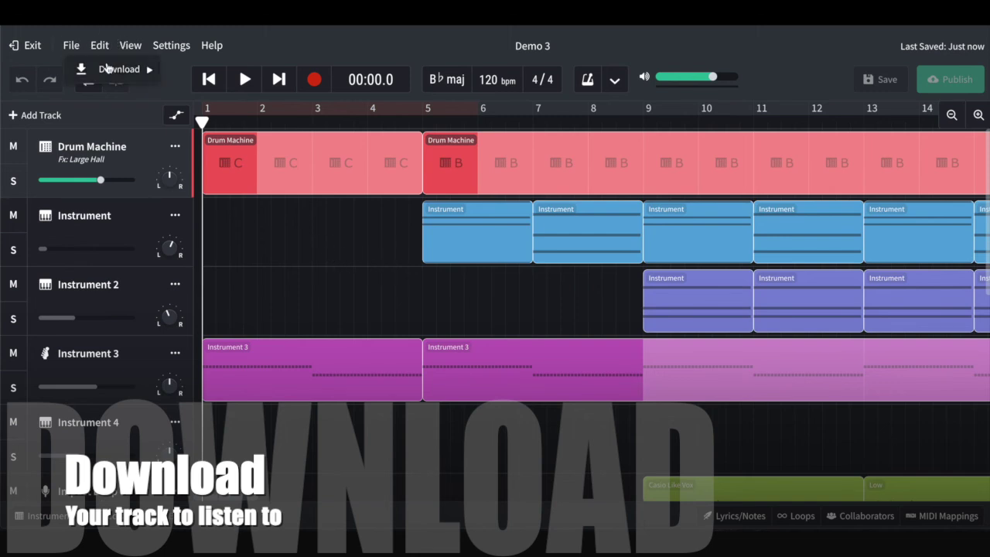
# Step: Review the available download formats for the project mixdown and close the format selection
pyautogui.moveTo(111, 68)
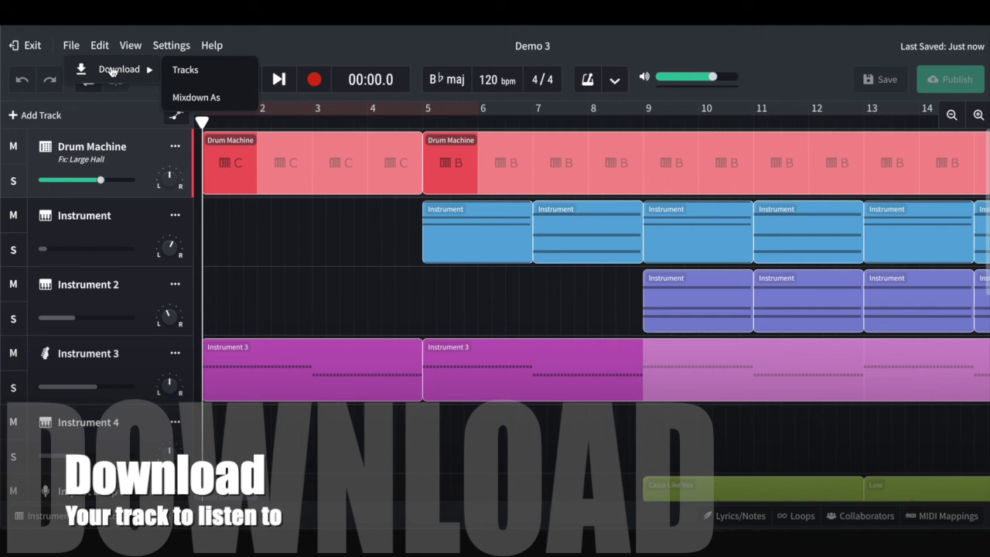
pyautogui.click(229, 98)
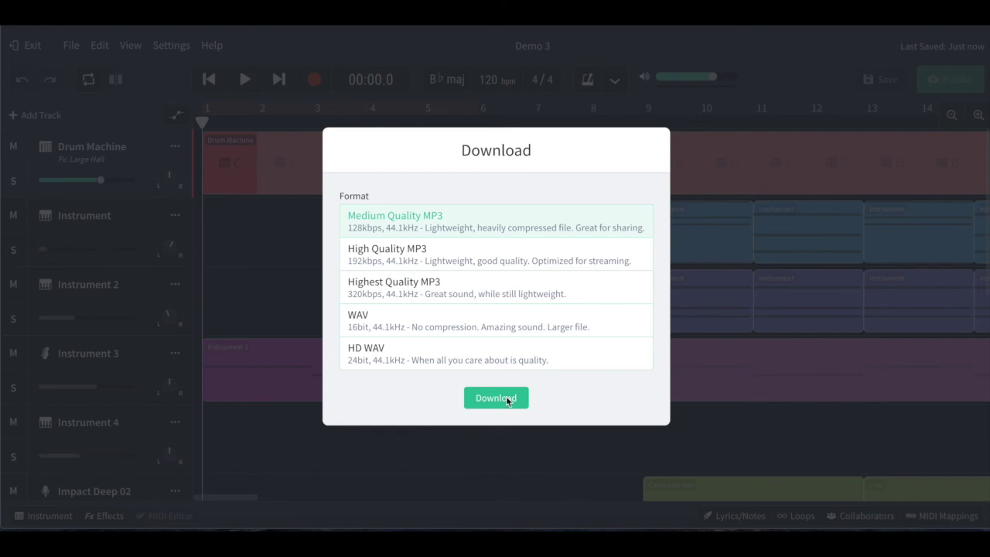
pyautogui.click(288, 258)
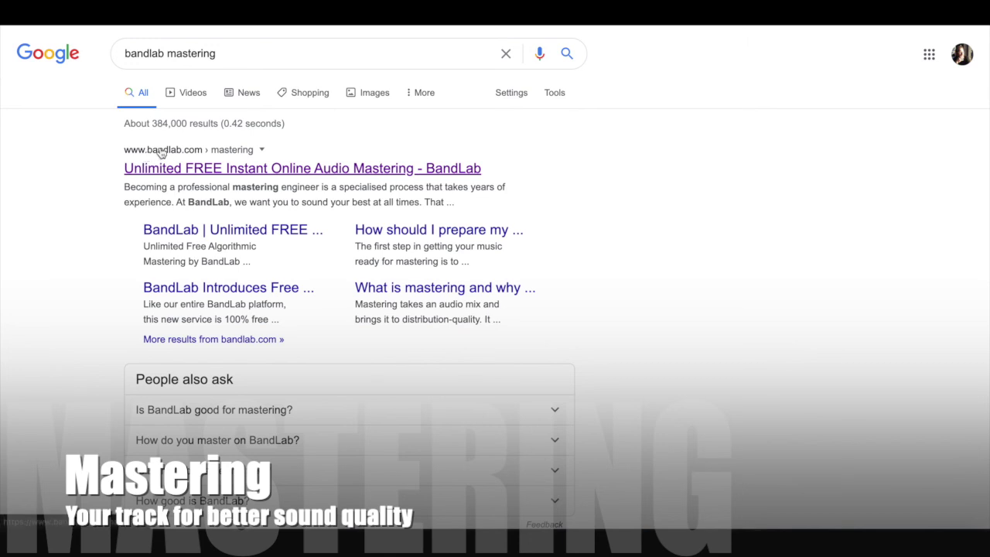
# Step: Open BandLab's online mastering page from the search results and upload the downloaded track from the Downloads folder
pyautogui.click(205, 168)
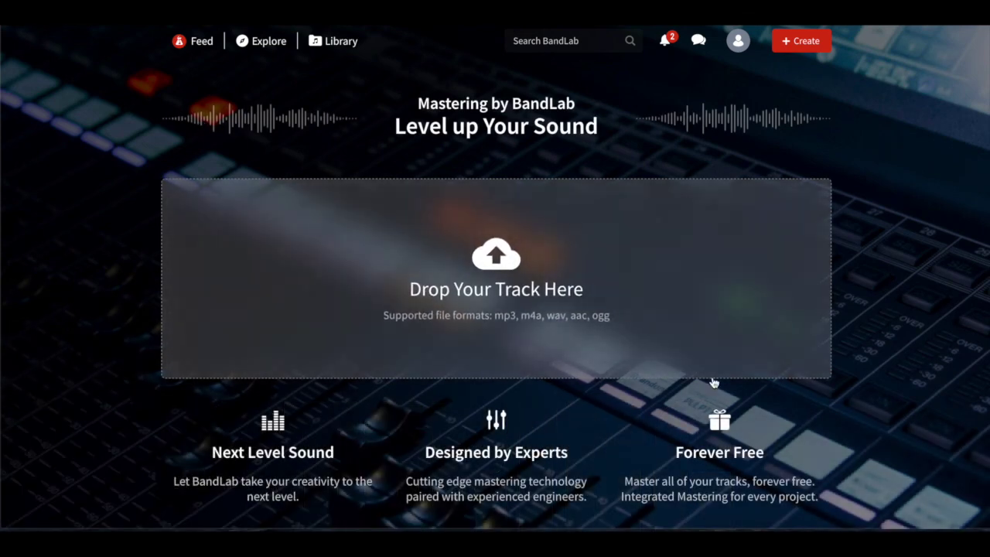
pyautogui.click(824, 541)
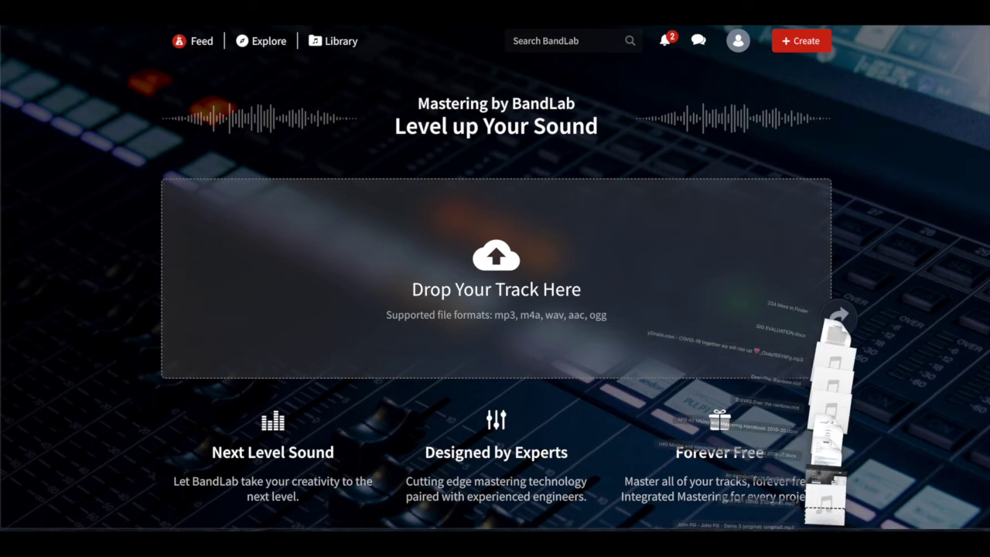
pyautogui.moveTo(829, 461); pyautogui.dragTo(512, 297)
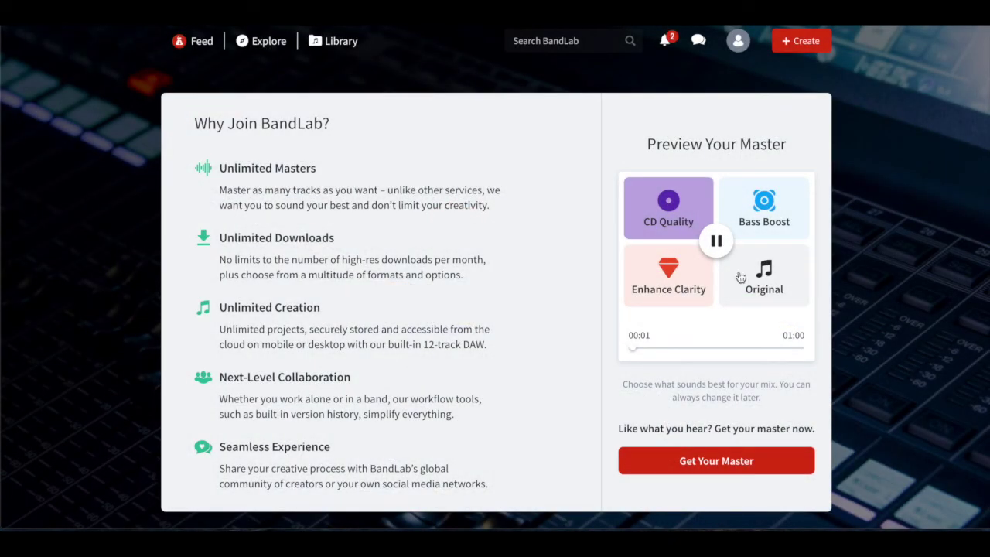
# Step: Compare the mastering previews, including CD Quality, Original and Enhance Clarity, and pause playback with Enhance Clarity selected
pyautogui.click(719, 241)
pyautogui.click(718, 239)
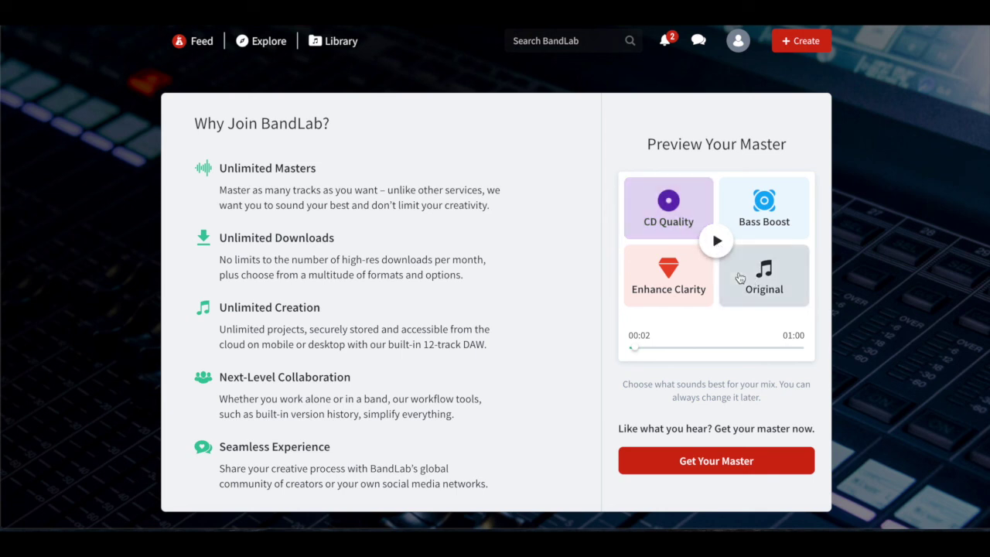
pyautogui.click(693, 271)
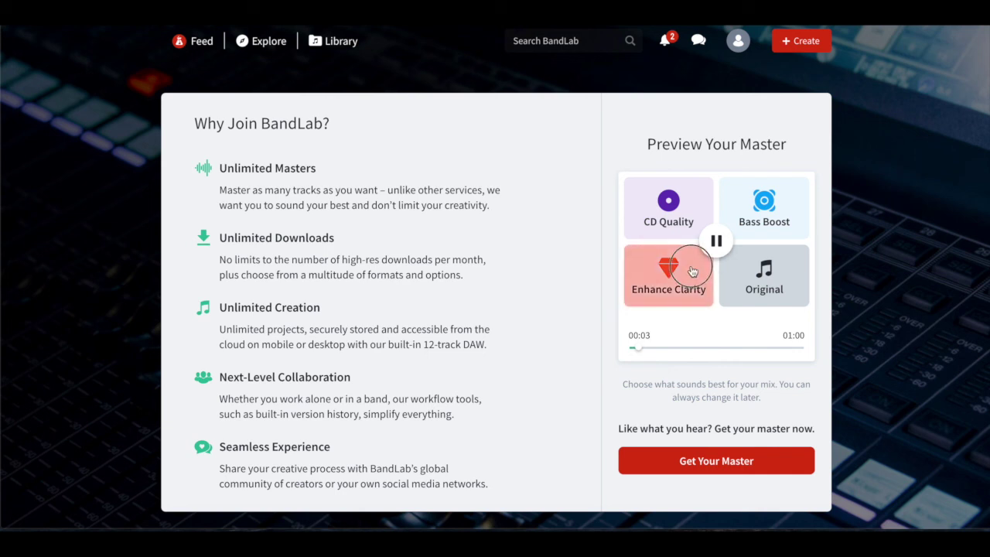
pyautogui.click(725, 217)
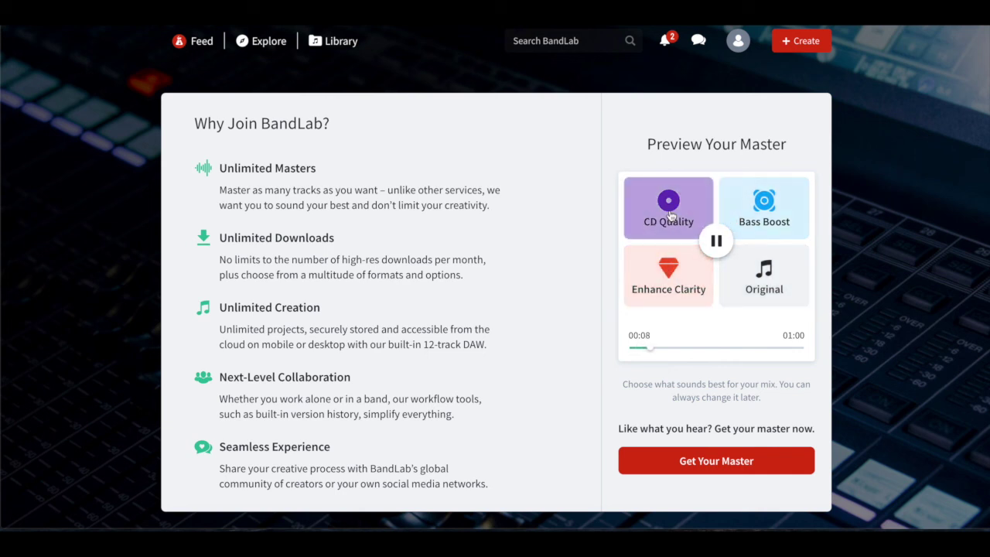
pyautogui.click(748, 276)
pyautogui.click(698, 281)
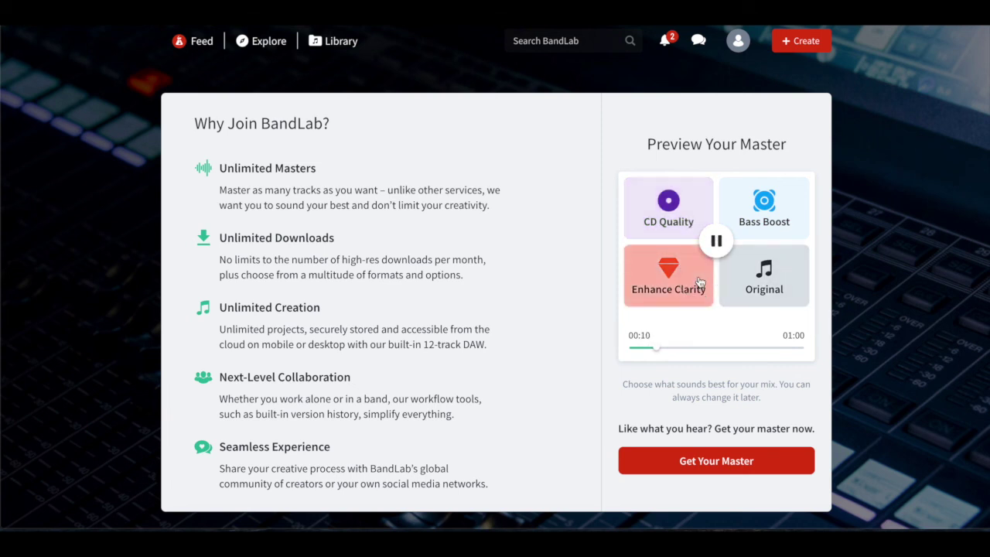
pyautogui.click(717, 233)
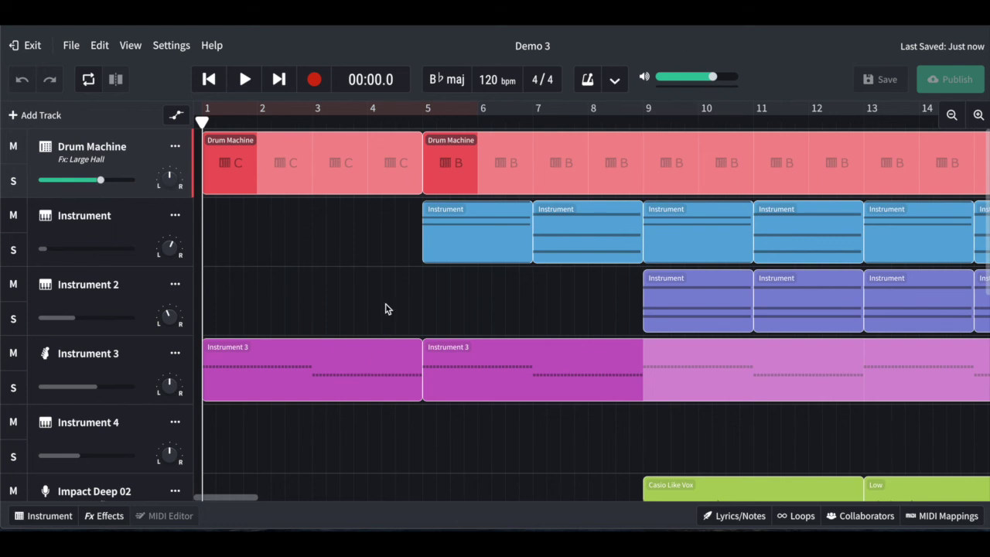
# Step: In the Demo 3 project, show the download options for tracks and mixdown, and dismiss them without downloading
pyautogui.click(302, 226)
pyautogui.click(71, 44)
pyautogui.moveTo(113, 69)
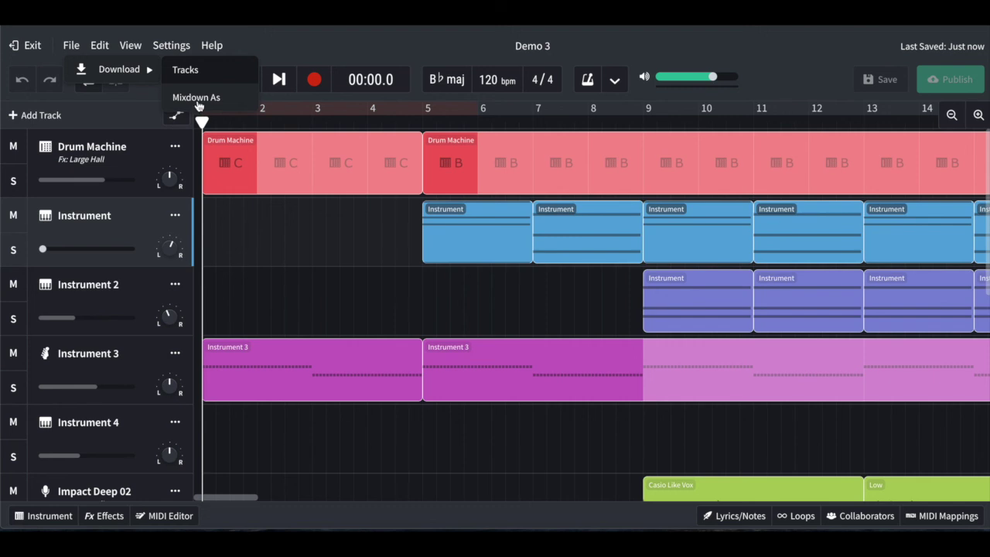
pyautogui.click(338, 320)
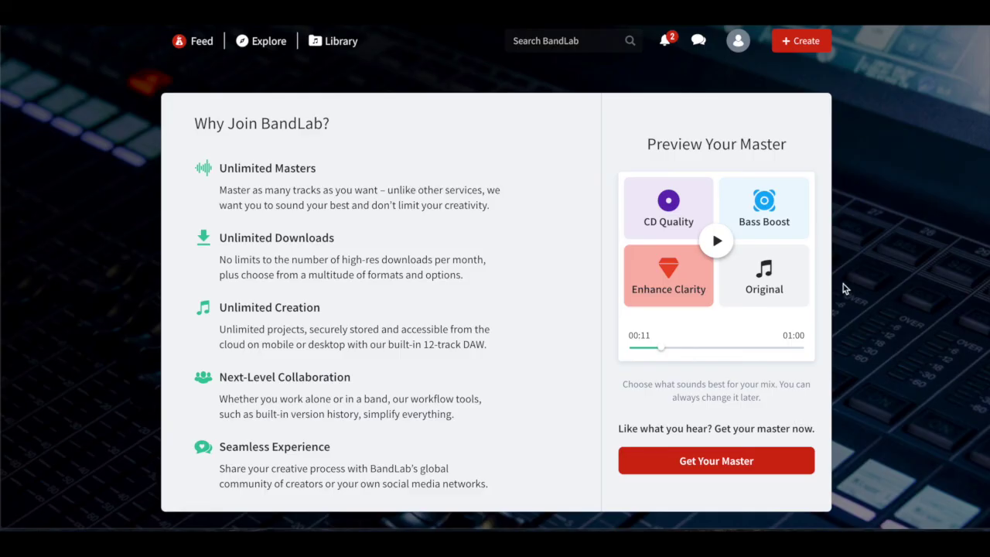
pyautogui.scroll(-4, 843, 284)
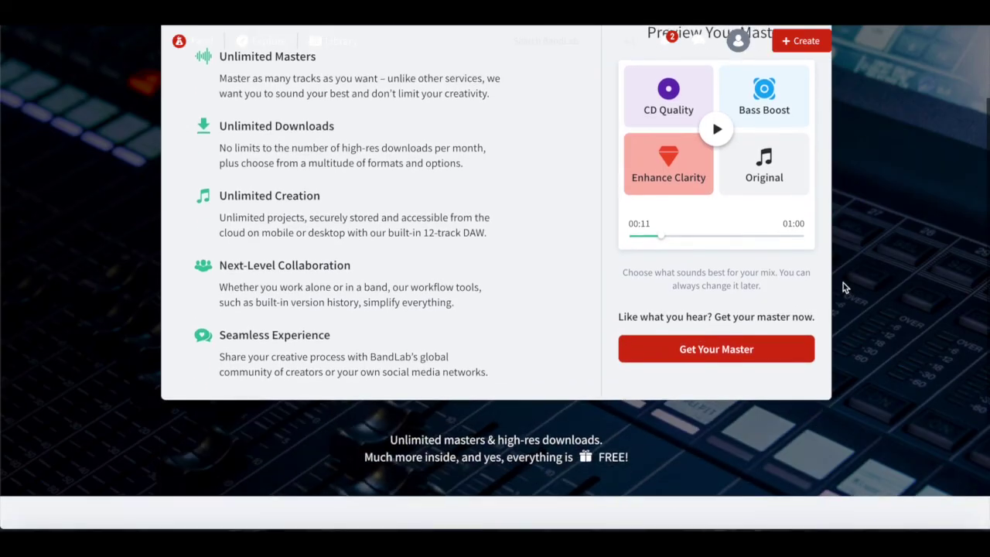
pyautogui.scroll(4, 843, 283)
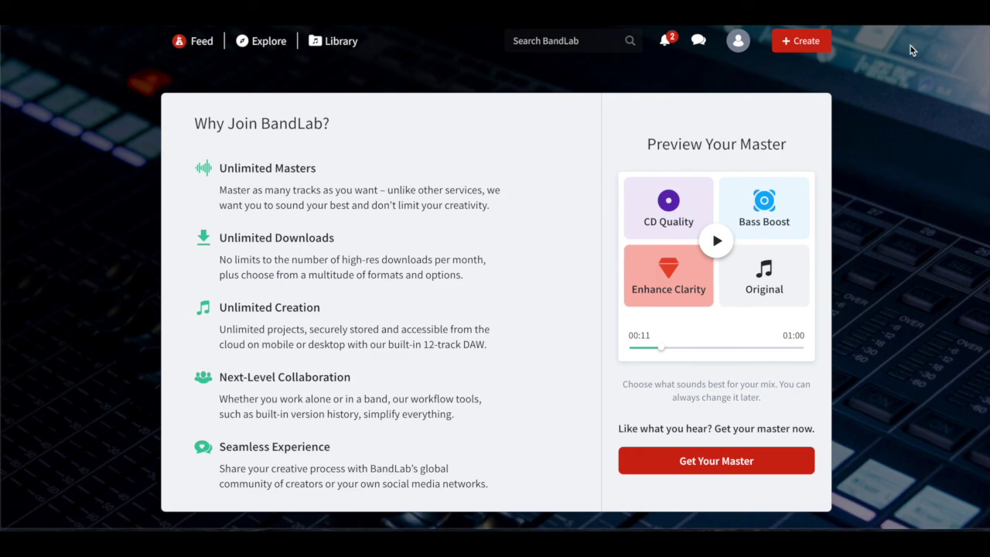